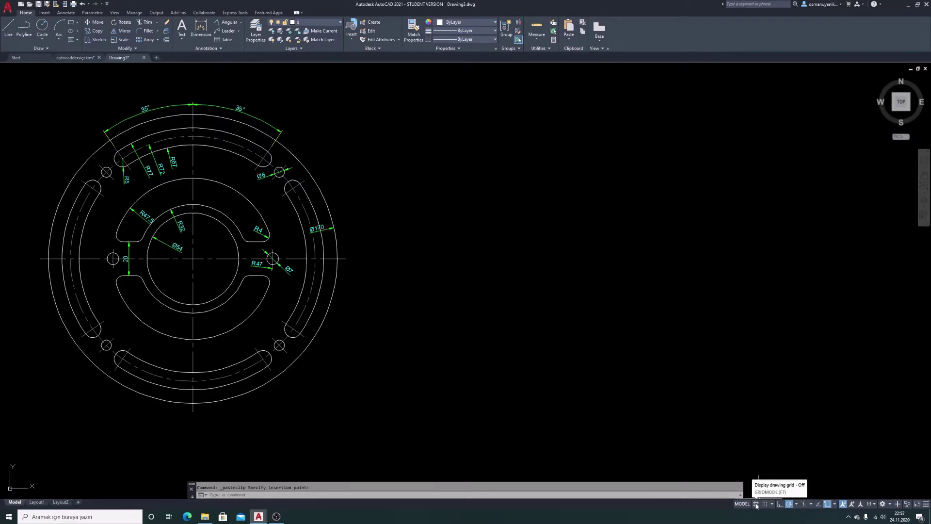
# Step: Turn off Snap Mode and Grid Display in the status bar, cancelling the started LINE command
pyautogui.click(756, 504)
pyautogui.click(756, 503)
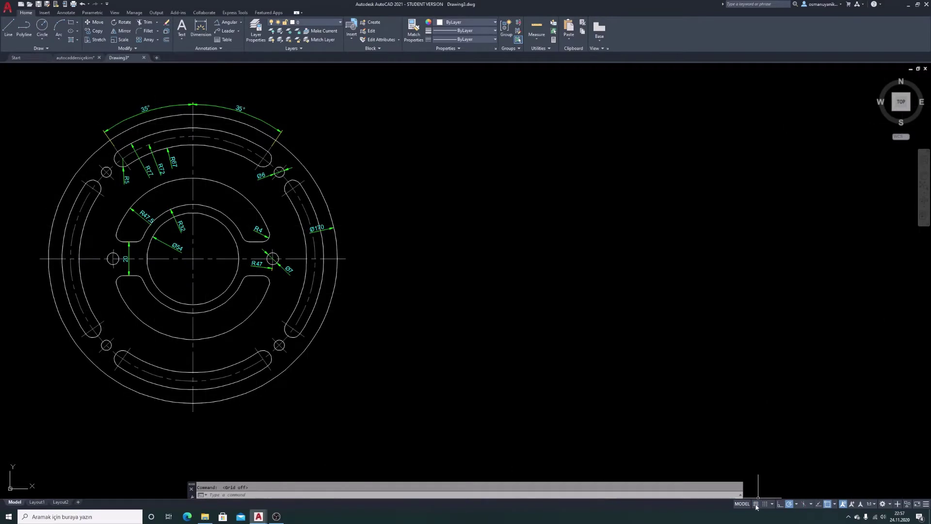
pyautogui.click(756, 504)
pyautogui.click(757, 504)
pyautogui.click(757, 504)
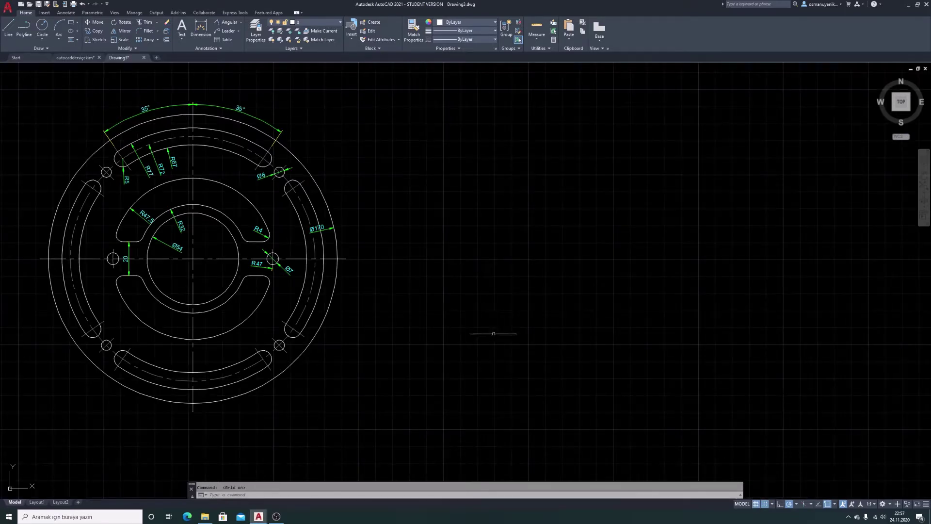
pyautogui.write('l')
pyautogui.press('Return')
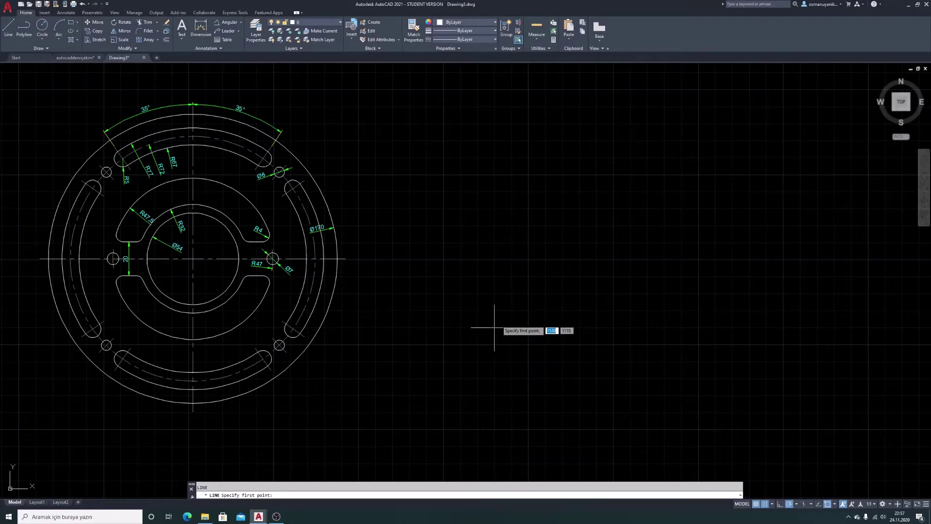
pyautogui.click(766, 504)
pyautogui.click(757, 505)
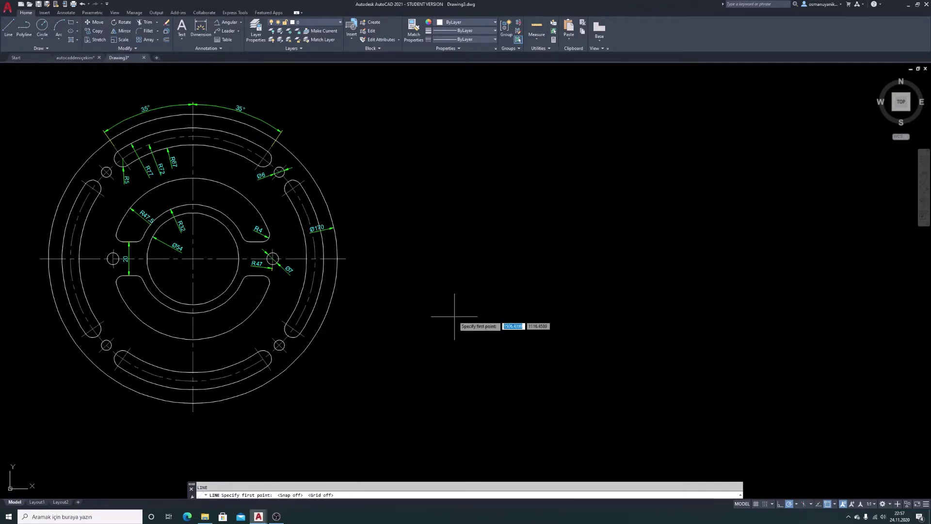
pyautogui.press('Escape')
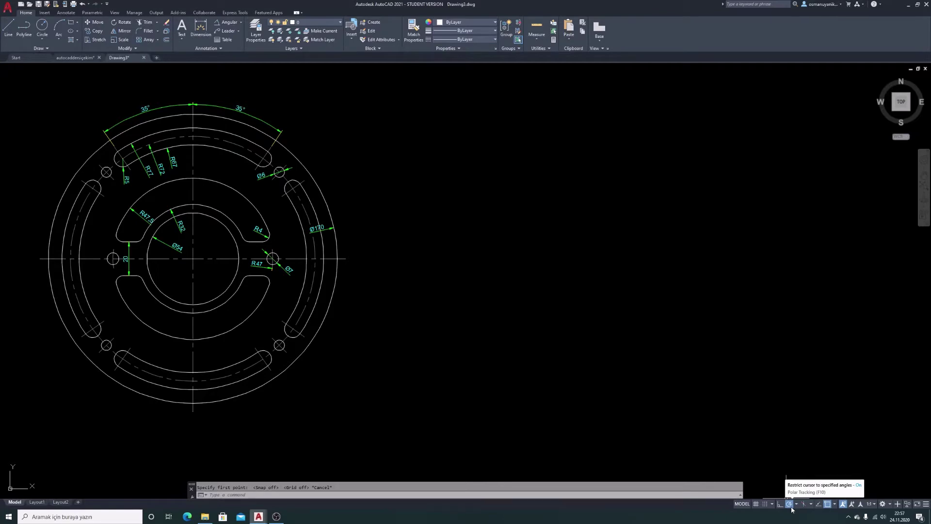
# Step: Enable Endpoint, Midpoint, Center, Intersection and Tangent object snaps
pyautogui.click(834, 504)
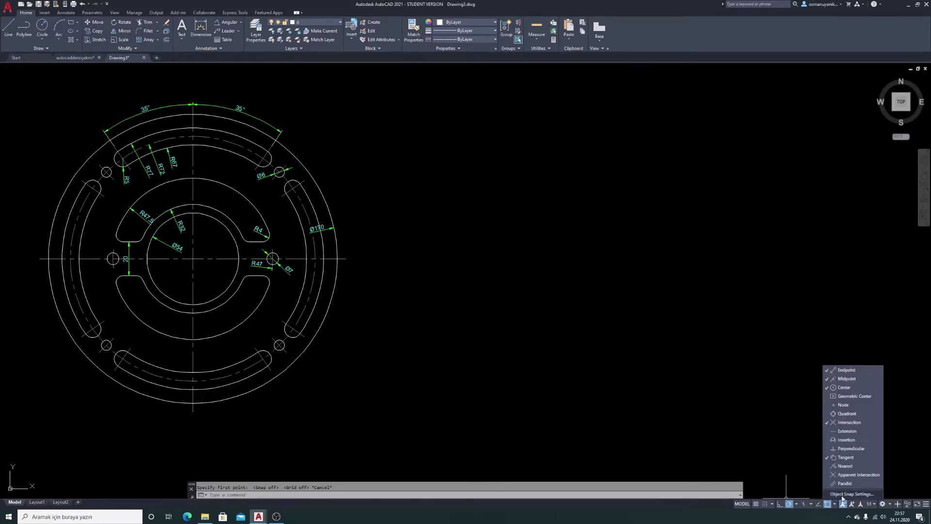
pyautogui.click(846, 493)
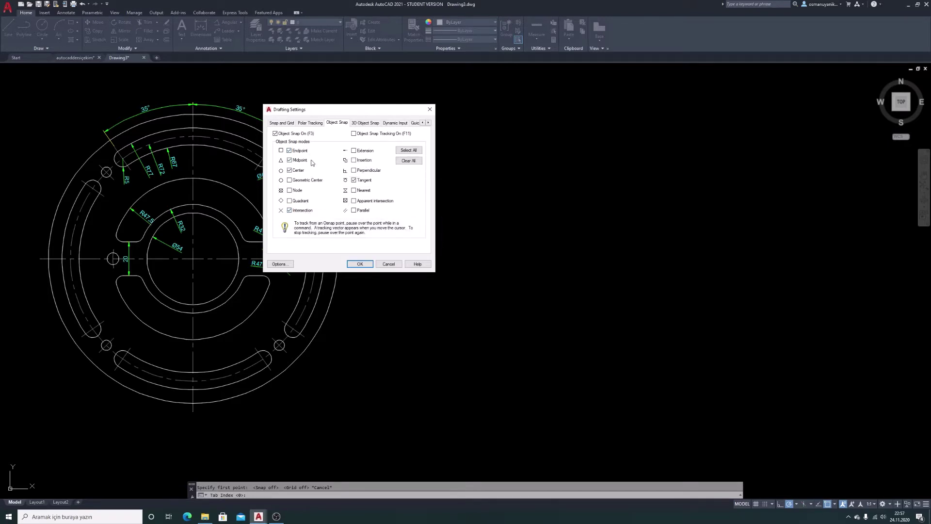
pyautogui.click(361, 265)
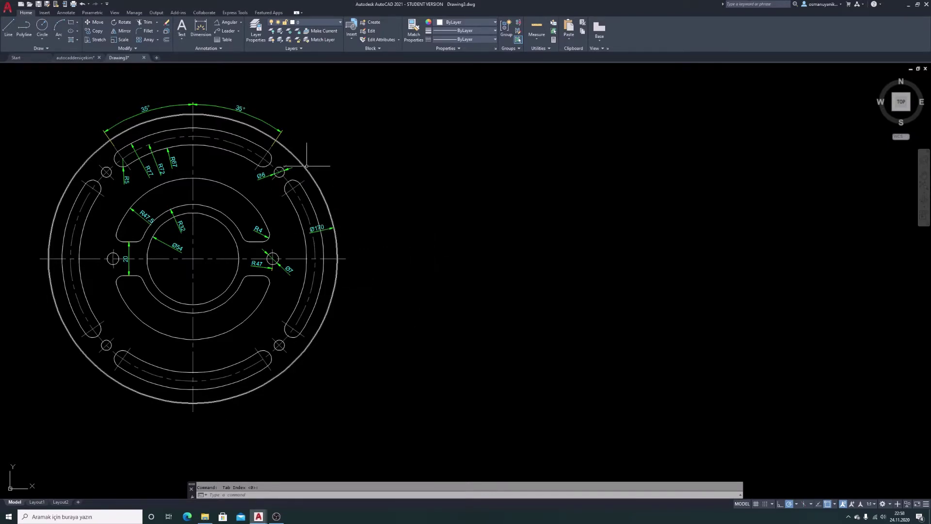
# Step: Draw a 180-long horizontal line to the right of the reference flange
pyautogui.write('l')
pyautogui.press('Return')
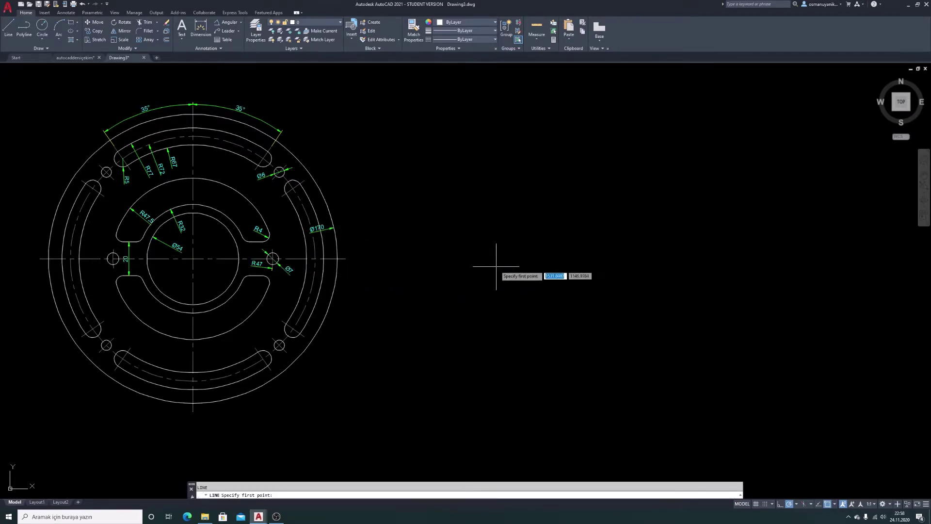
pyautogui.click(442, 261)
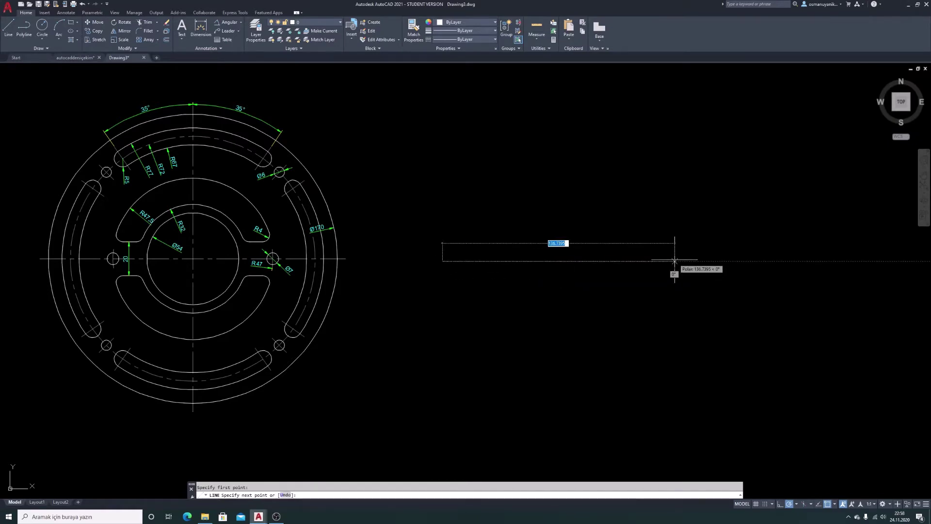
pyautogui.write('180')
pyautogui.press('Return')
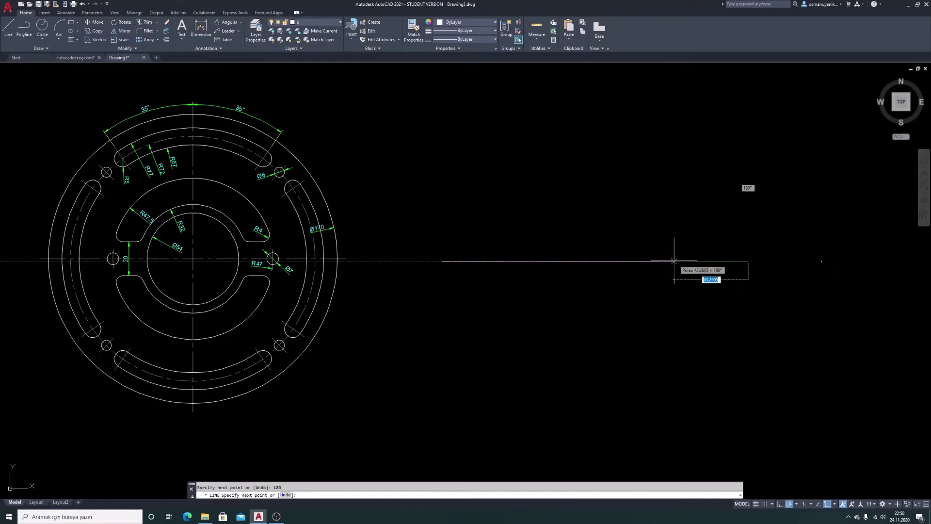
pyautogui.press('Return')
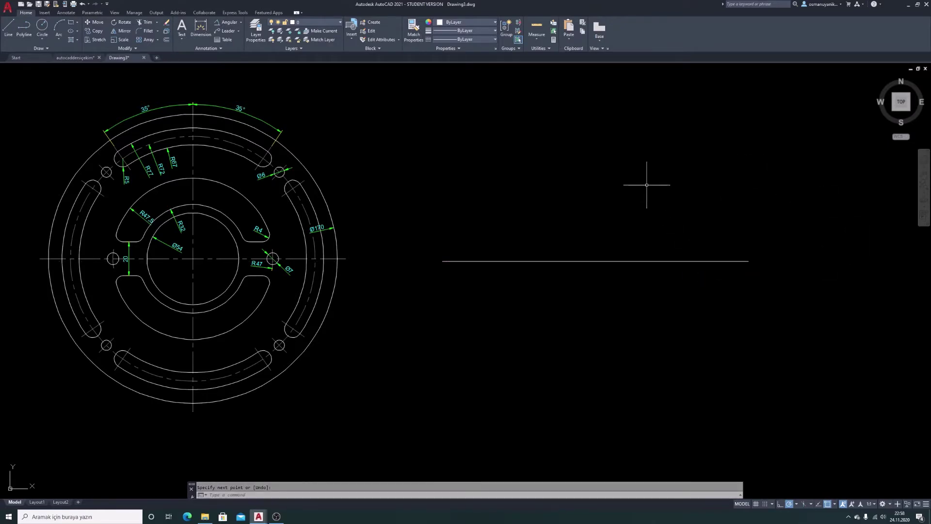
# Step: Draw a vertical line, then delete it as misplaced
pyautogui.write('l')
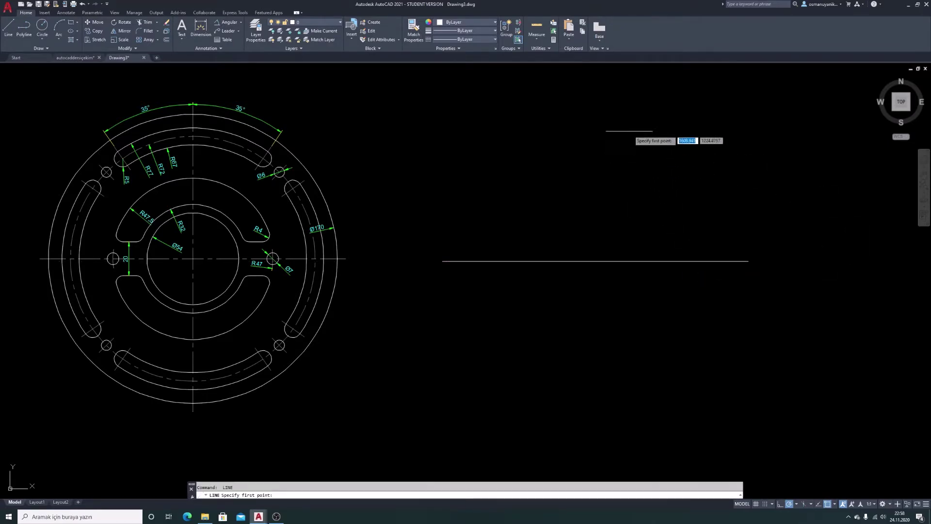
pyautogui.press('Return')
pyautogui.click(625, 124)
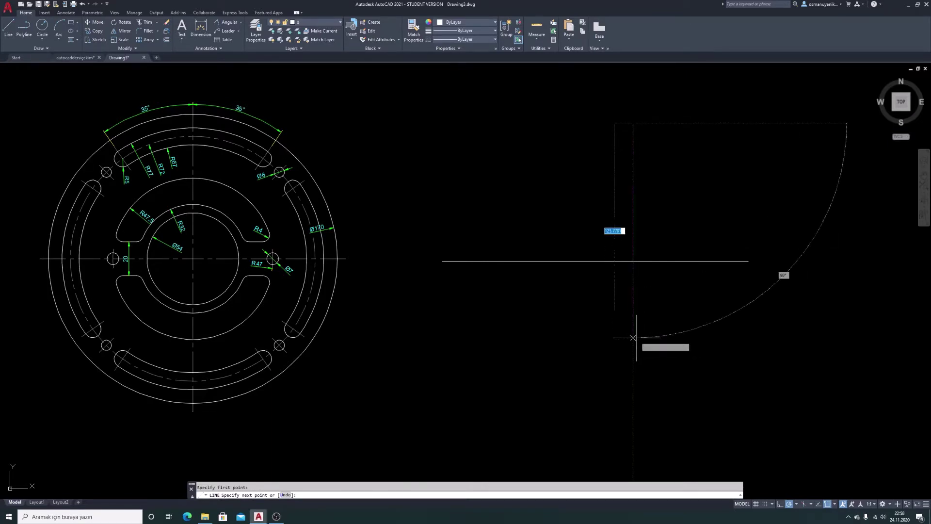
pyautogui.write('1')
pyautogui.click(634, 338)
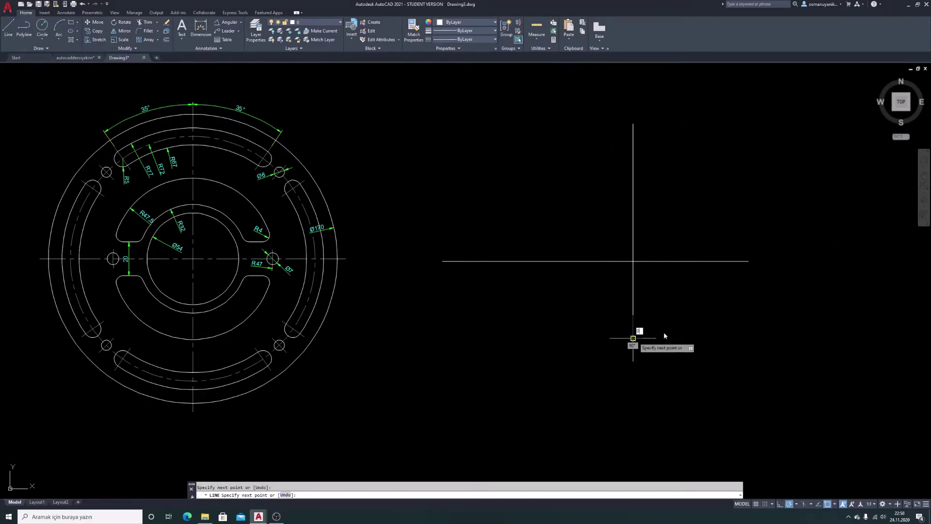
pyautogui.press('Escape')
pyautogui.moveTo(659, 306); pyautogui.dragTo(619, 316)
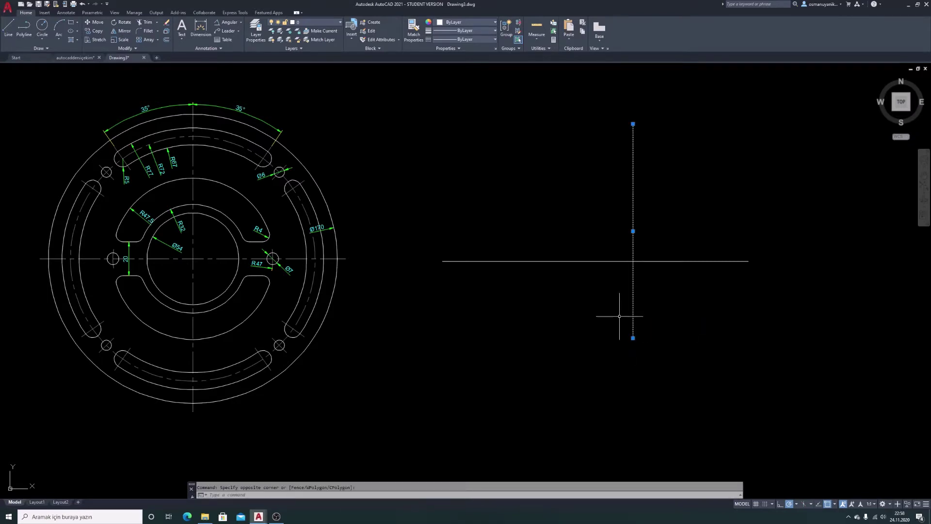
pyautogui.press('Delete')
# Step: Redraw a 180-long vertical line with Ortho mode on
pyautogui.press('l')
pyautogui.press('Return')
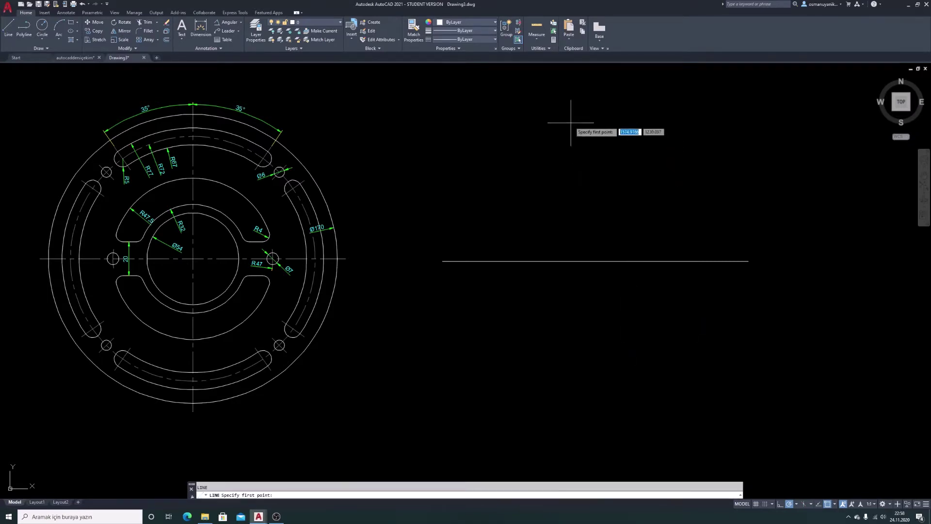
pyautogui.click(571, 122)
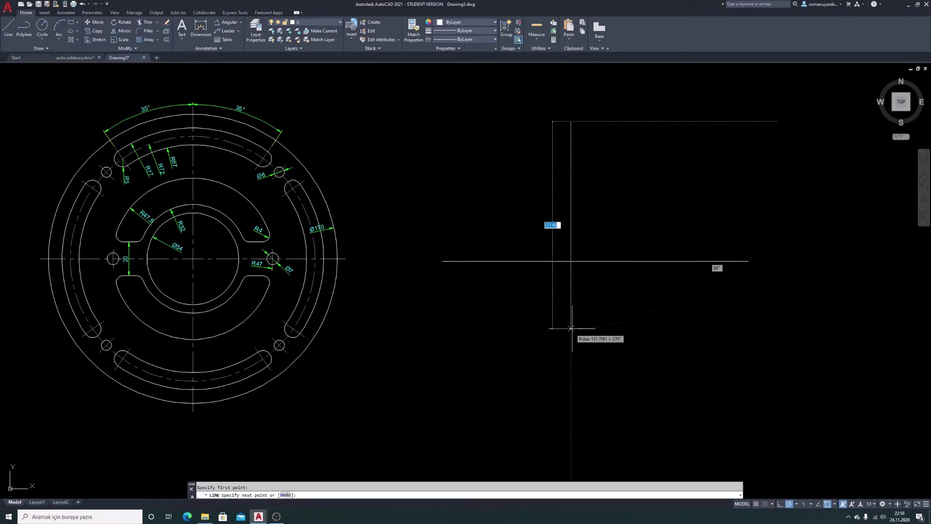
pyautogui.press('F8')
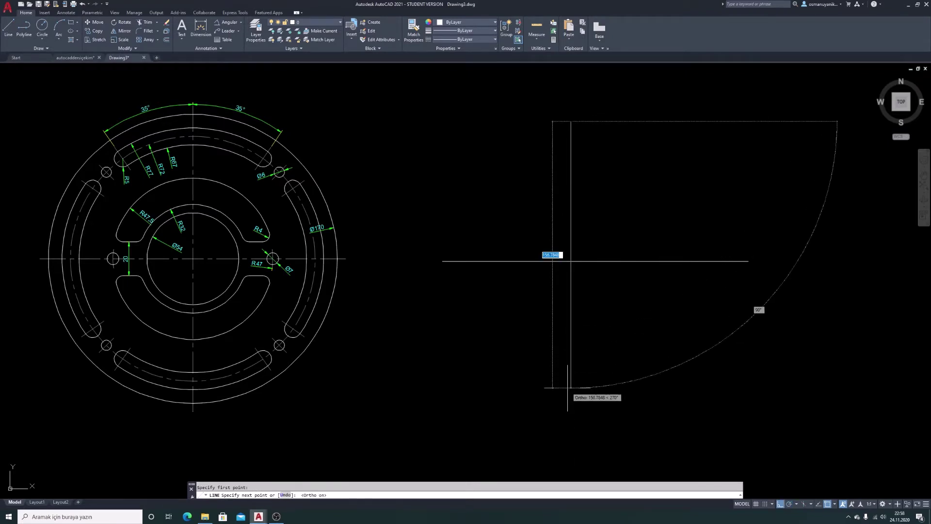
pyautogui.write('180')
pyautogui.press('Return')
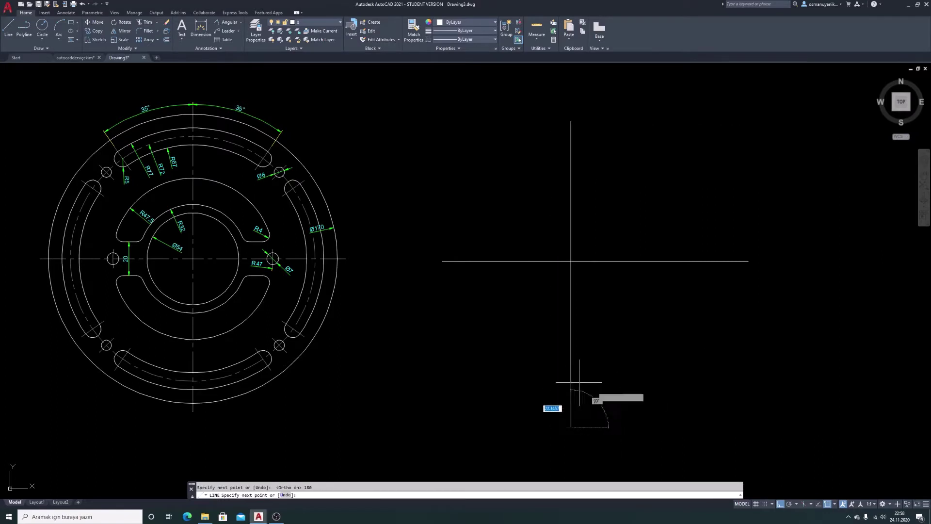
pyautogui.press('Return')
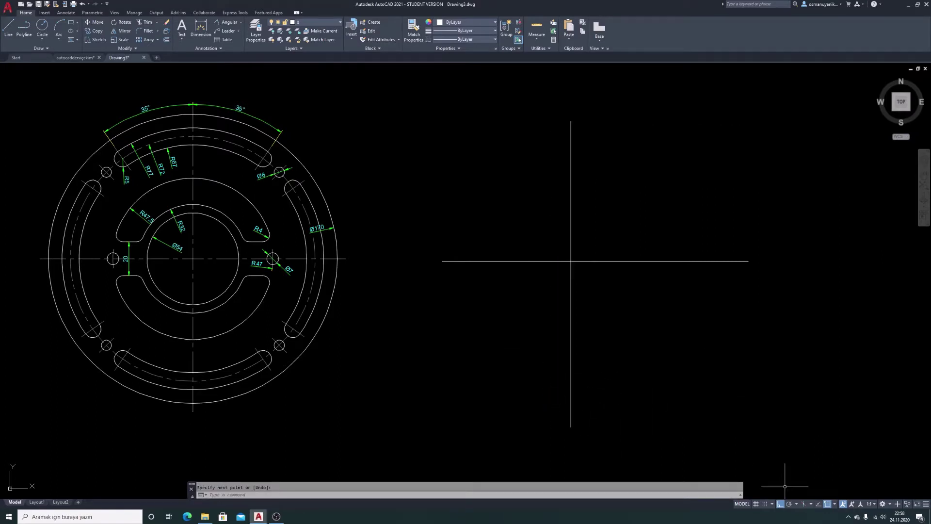
# Step: Grip-move the vertical line's midpoint onto the horizontal line's midpoint
pyautogui.click(789, 503)
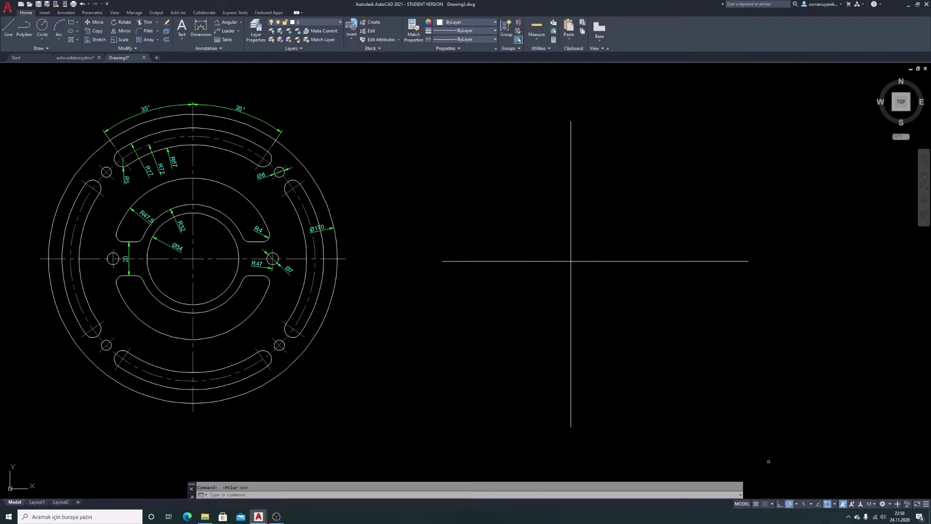
pyautogui.click(571, 315)
pyautogui.click(570, 274)
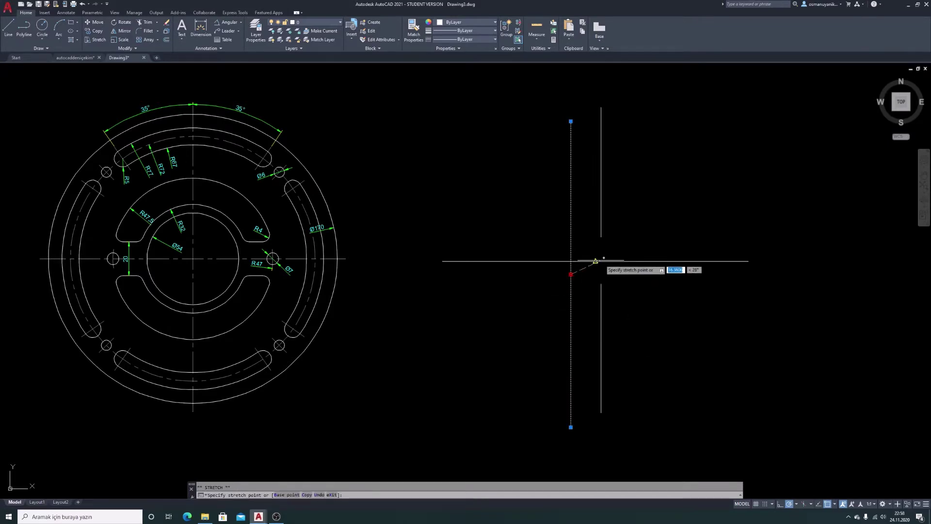
pyautogui.click(595, 262)
pyautogui.moveTo(655, 299); pyautogui.dragTo(639, 301, button='middle')
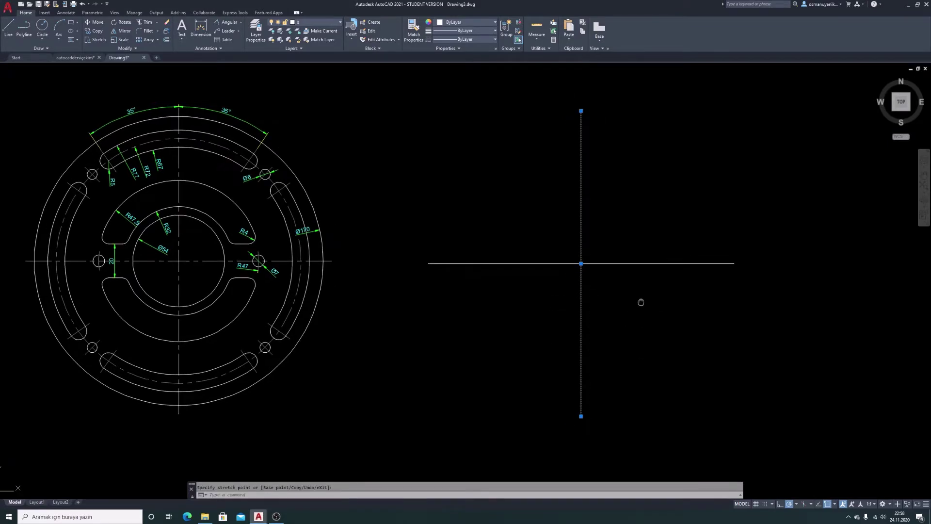
pyautogui.press('Escape')
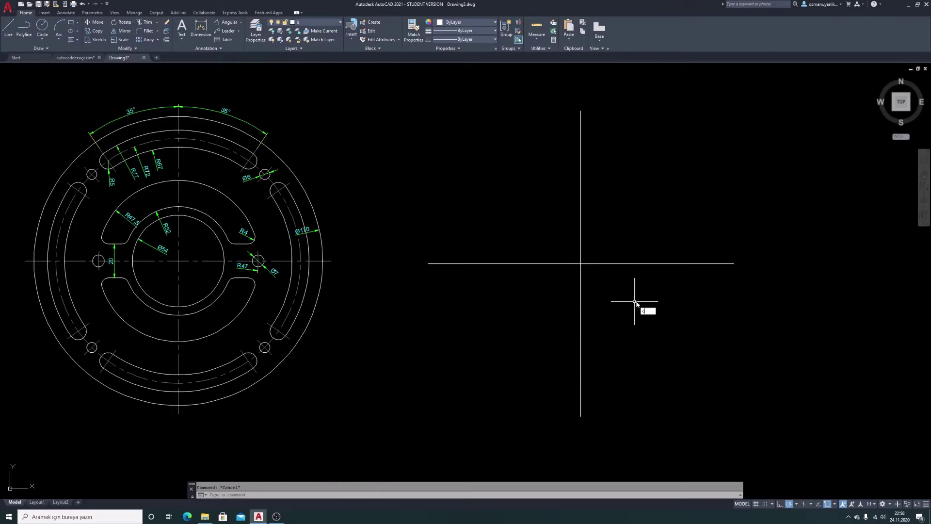
pyautogui.press('Return')
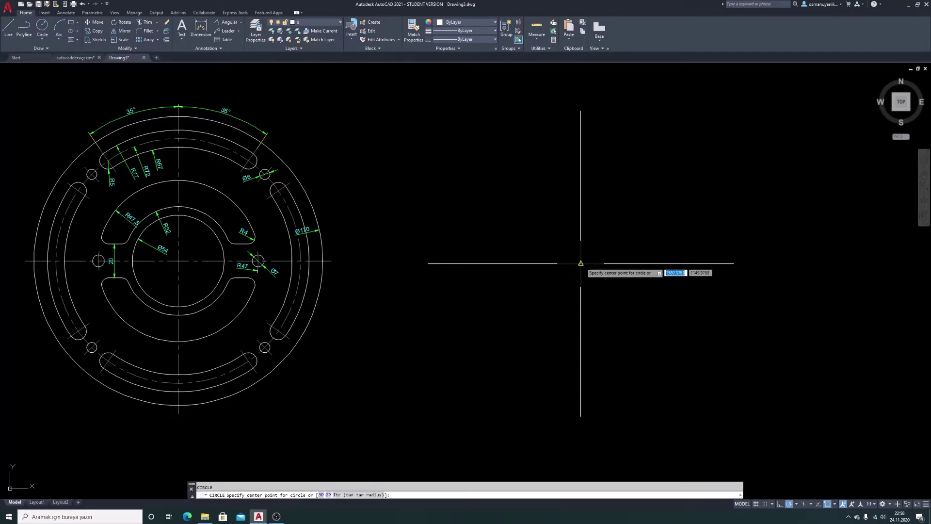
# Step: Draw a 170-diameter circle centred on the line crossing and show its properties
pyautogui.click(580, 263)
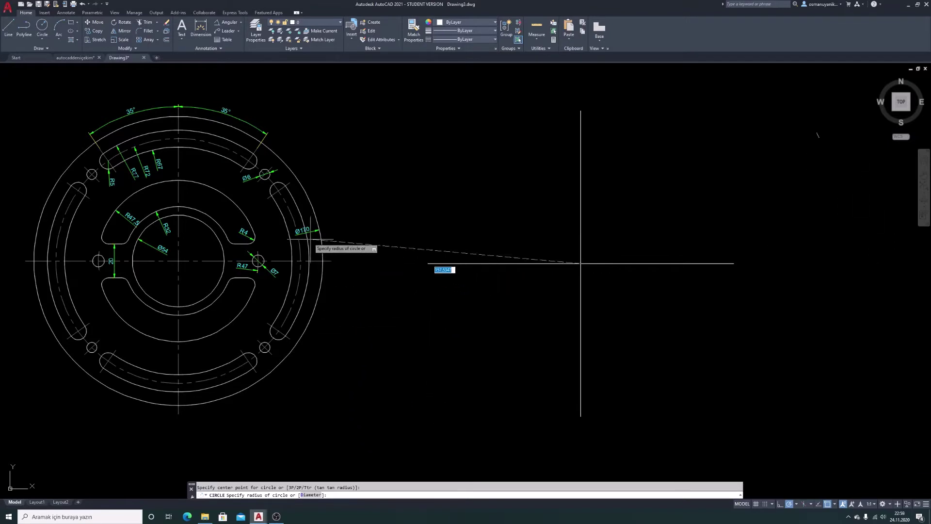
pyautogui.click(309, 495)
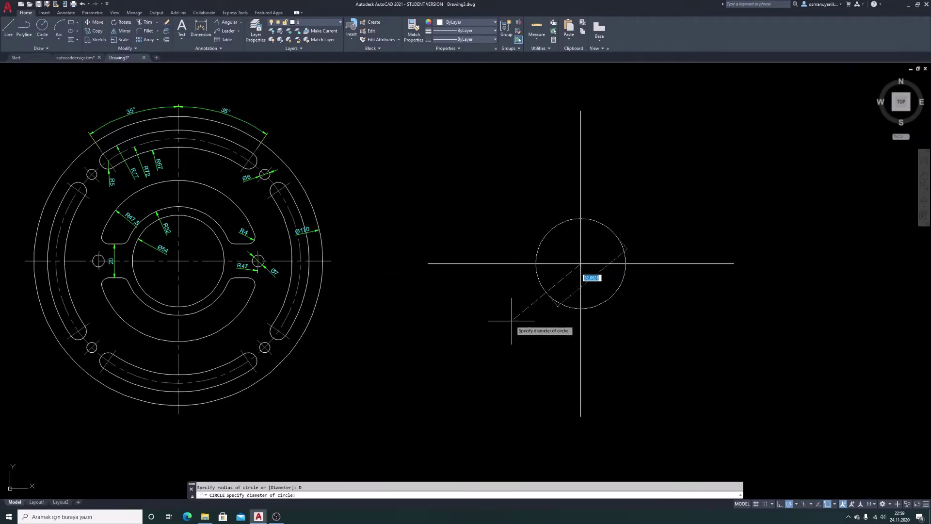
pyautogui.write('170')
pyautogui.press('Return')
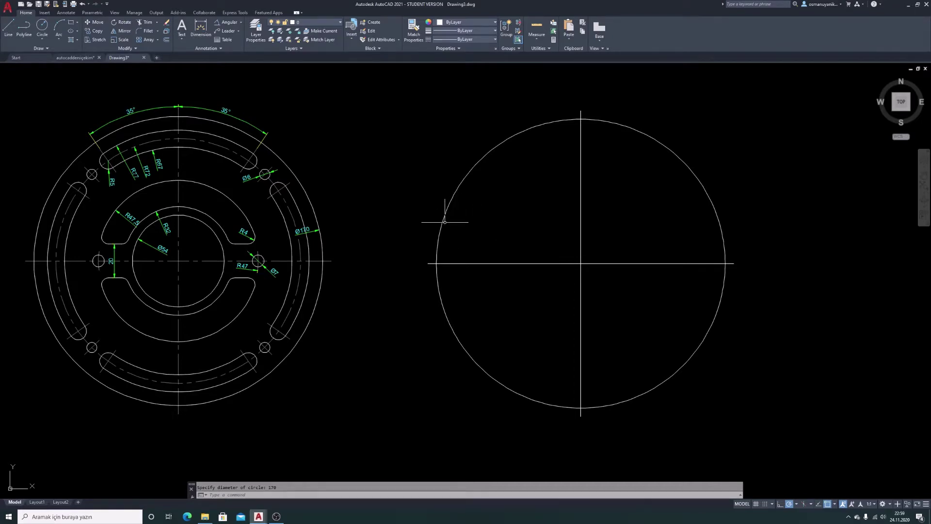
pyautogui.click(444, 220)
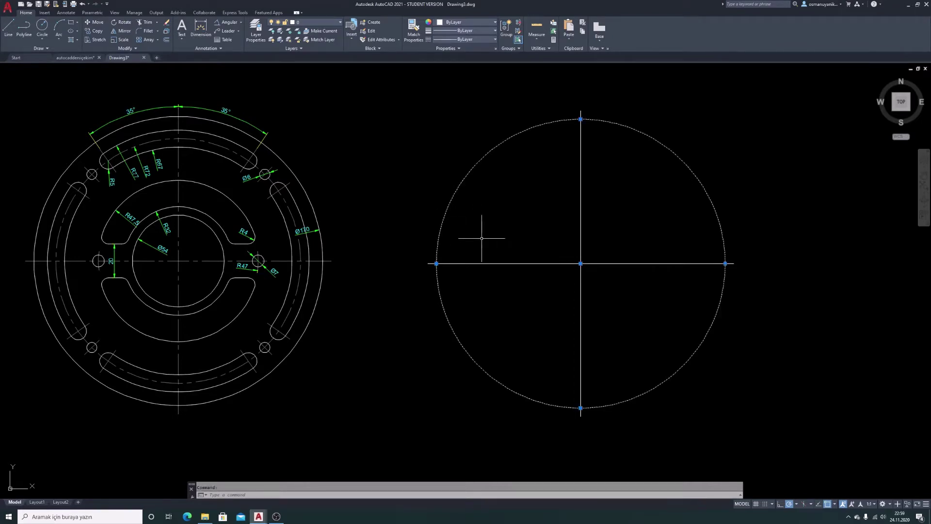
pyautogui.hotkey('ctrl', '1')
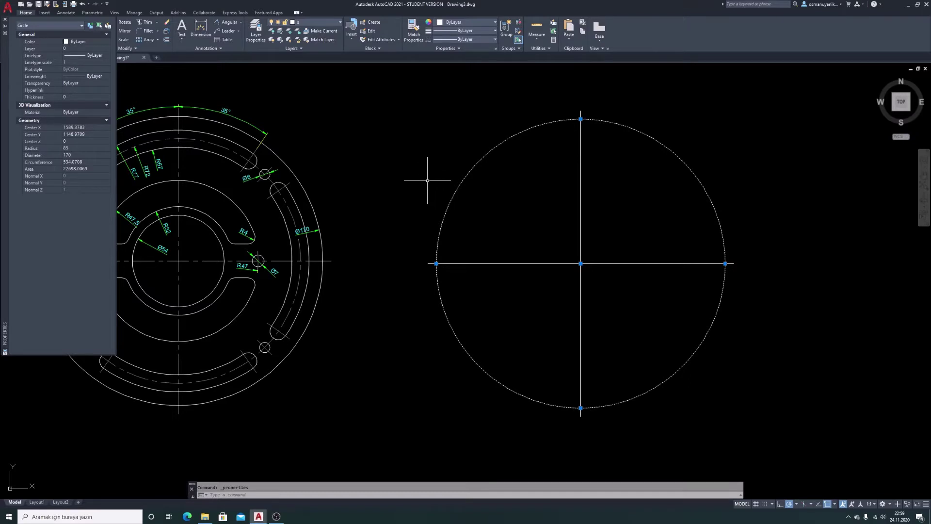
# Step: Close the Properties palette, pan both drawings into view, and show the Linetype list
pyautogui.hotkey('ctrl', '1')
pyautogui.press('Escape')
pyautogui.moveTo(553, 214)
pyautogui.mouseDown(button='middle')
pyautogui.moveTo(489, 204)
pyautogui.moveTo(536, 216)
pyautogui.mouseUp(button='middle')
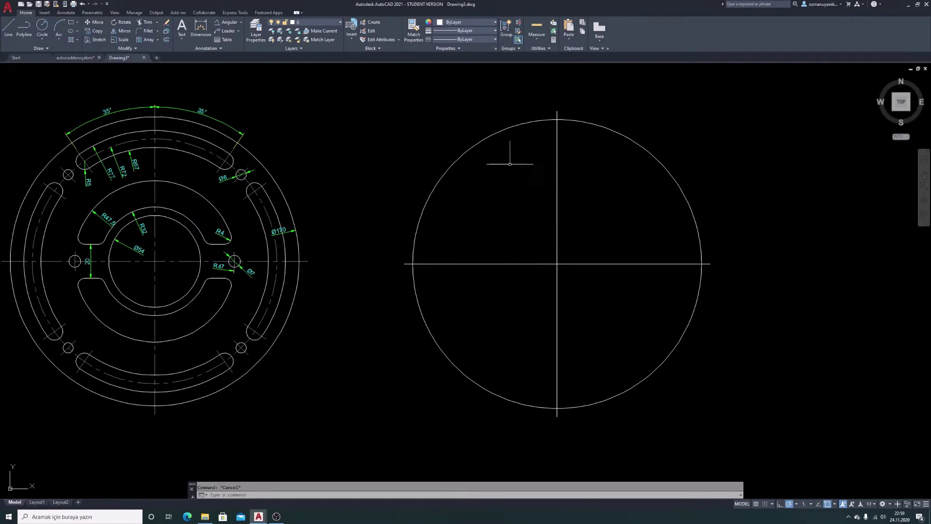
pyautogui.click(483, 40)
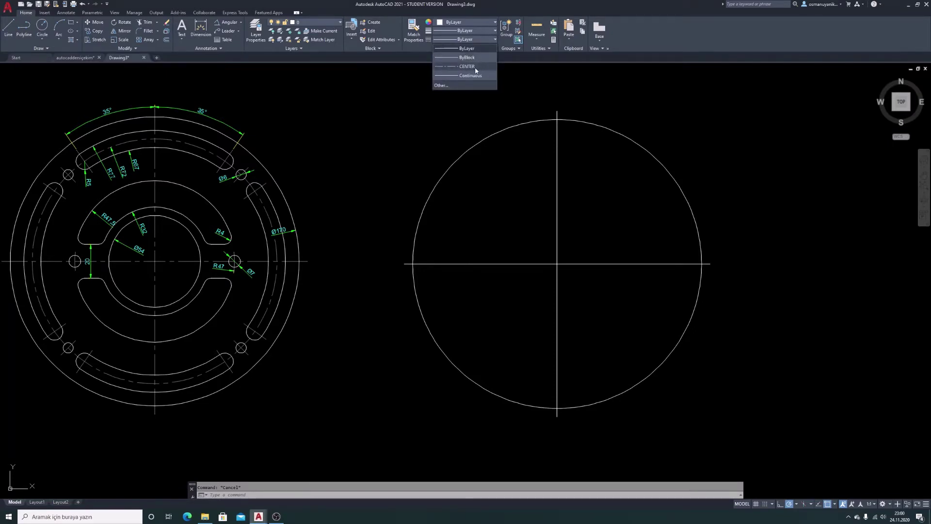
# Step: Load the CENTER linetype through the Linetype Manager
pyautogui.click(457, 86)
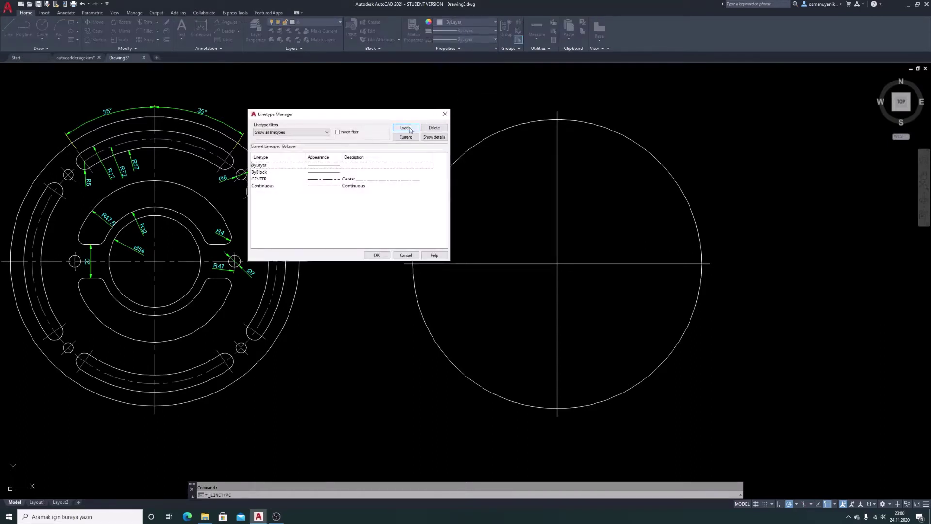
pyautogui.click(407, 128)
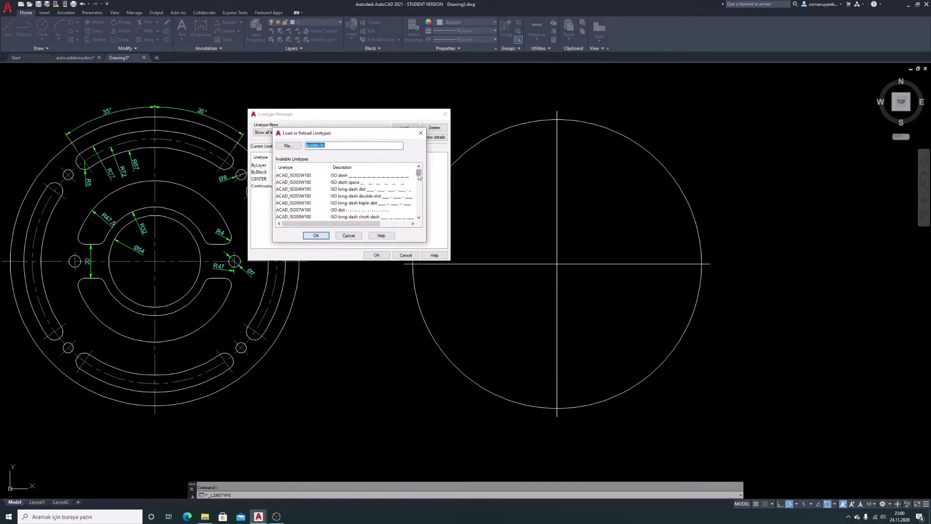
pyautogui.moveTo(419, 174); pyautogui.dragTo(416, 189)
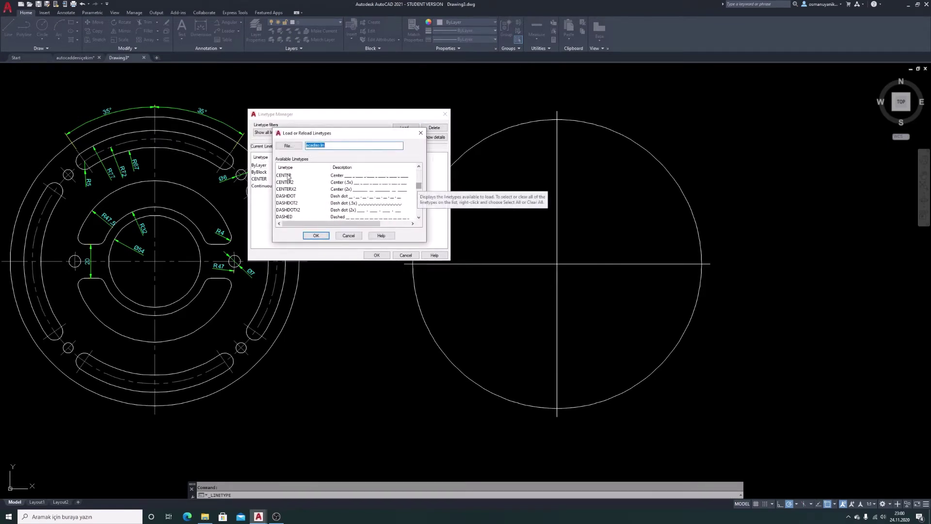
pyautogui.click(288, 176)
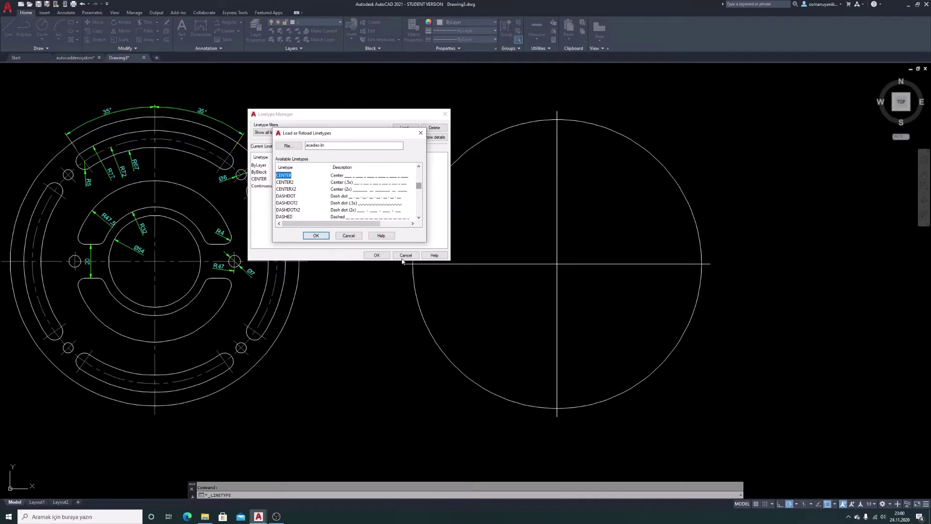
pyautogui.click(316, 235)
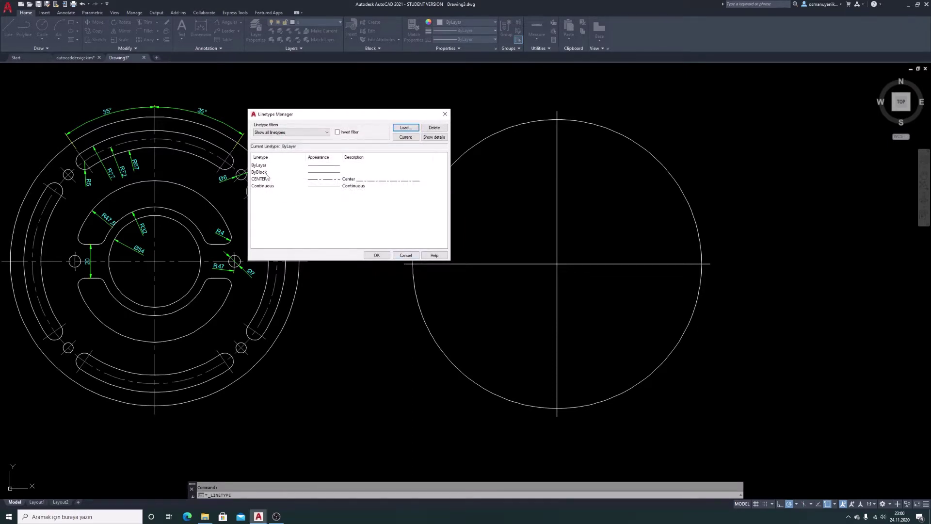
pyautogui.click(406, 255)
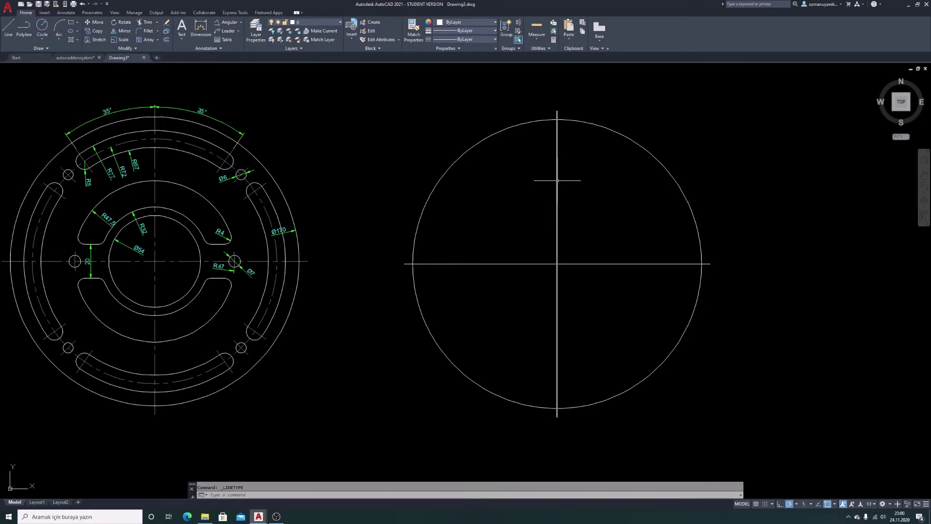
# Step: Assign the CENTER linetype to the vertical line
pyautogui.click(557, 179)
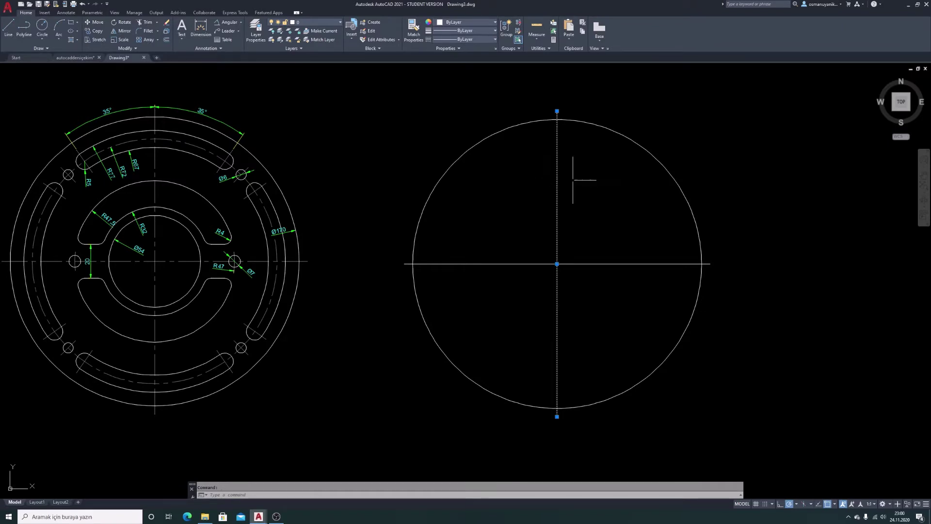
pyautogui.click(478, 39)
pyautogui.click(474, 68)
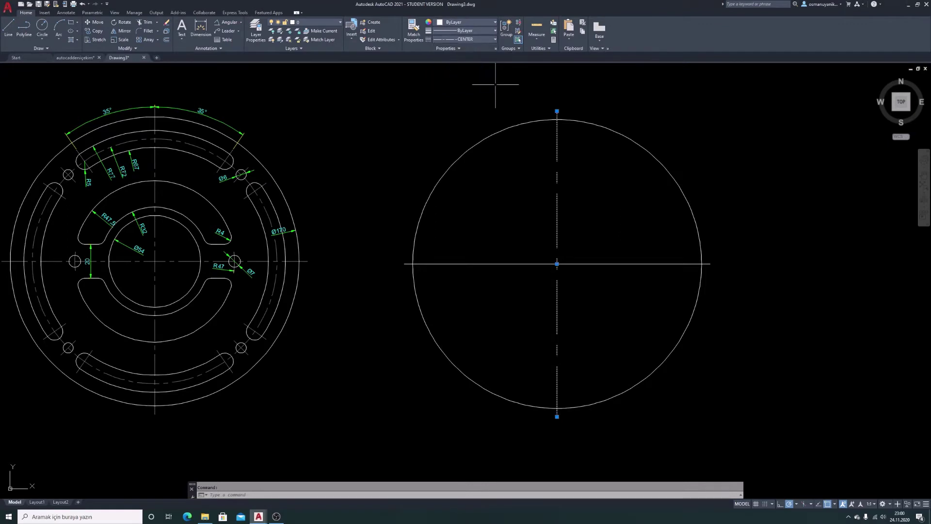
pyautogui.press('Escape')
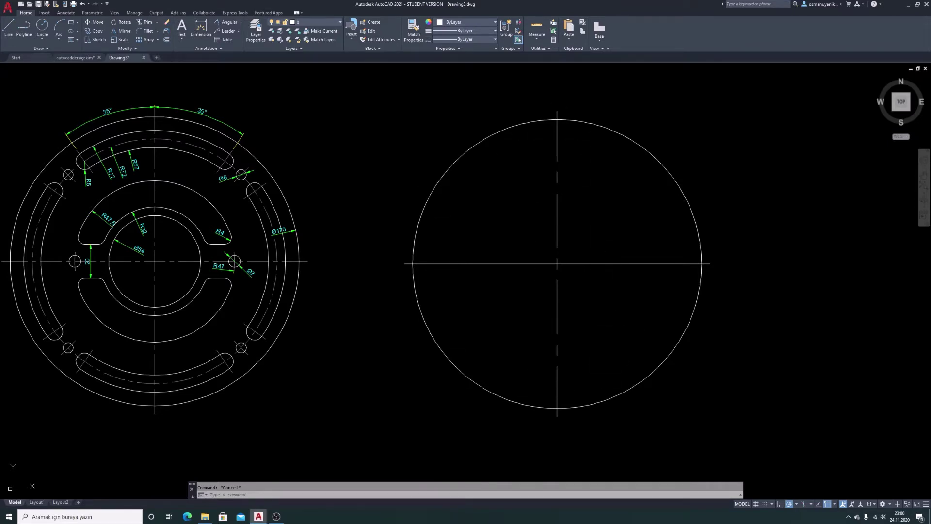
# Step: Set the vertical line's linetype scale to 0.3 in Properties
pyautogui.click(557, 219)
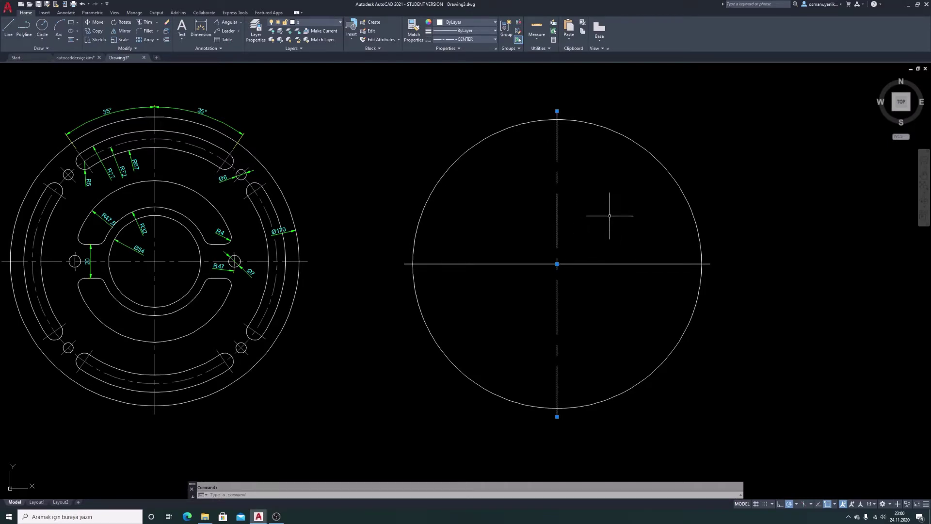
pyautogui.hotkey('ctrl', '1')
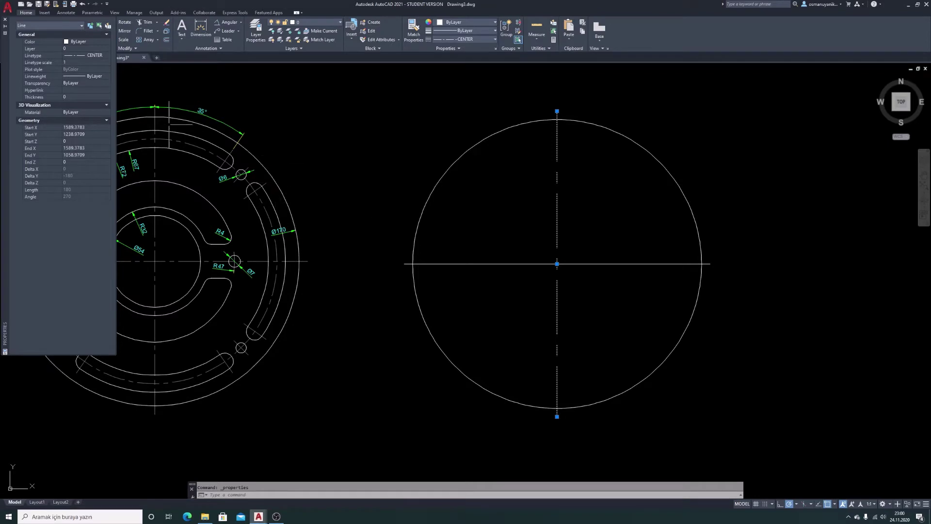
pyautogui.click(75, 62)
pyautogui.write('0.4')
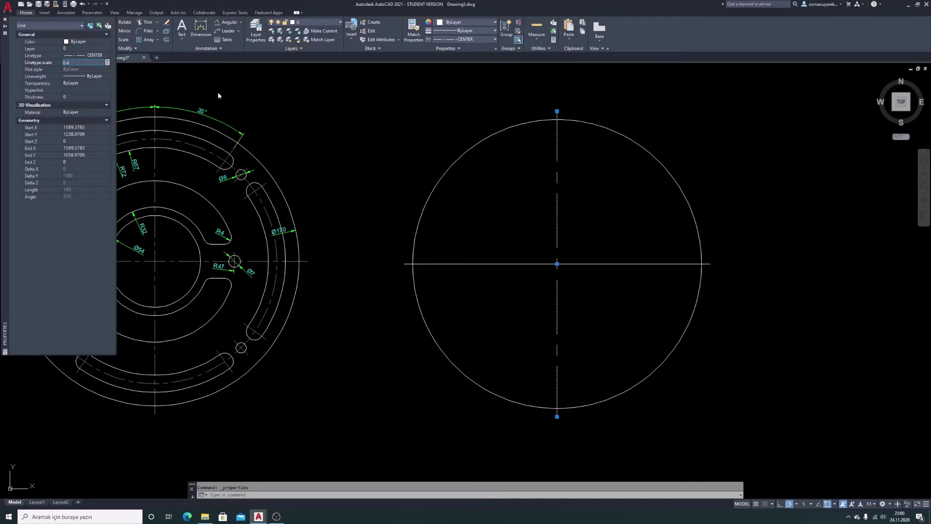
pyautogui.press('Return')
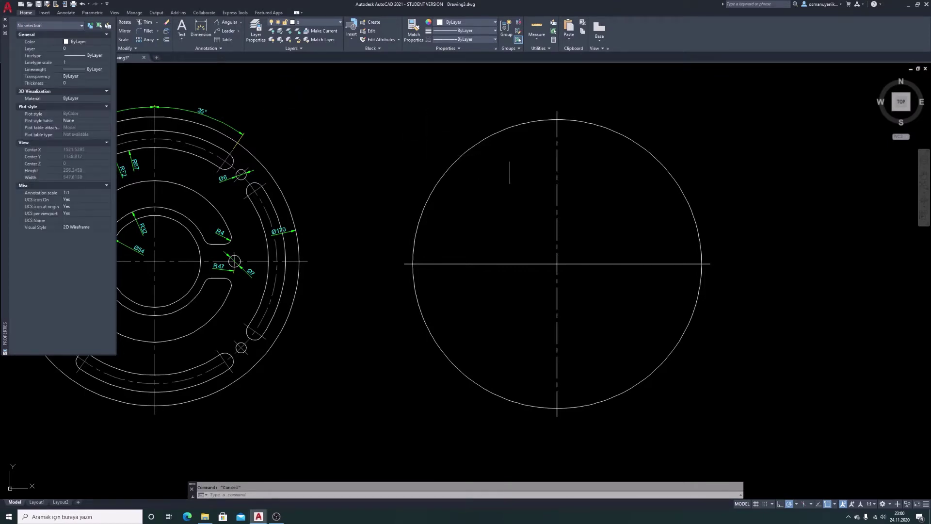
pyautogui.click(90, 63)
pyautogui.write('0.3')
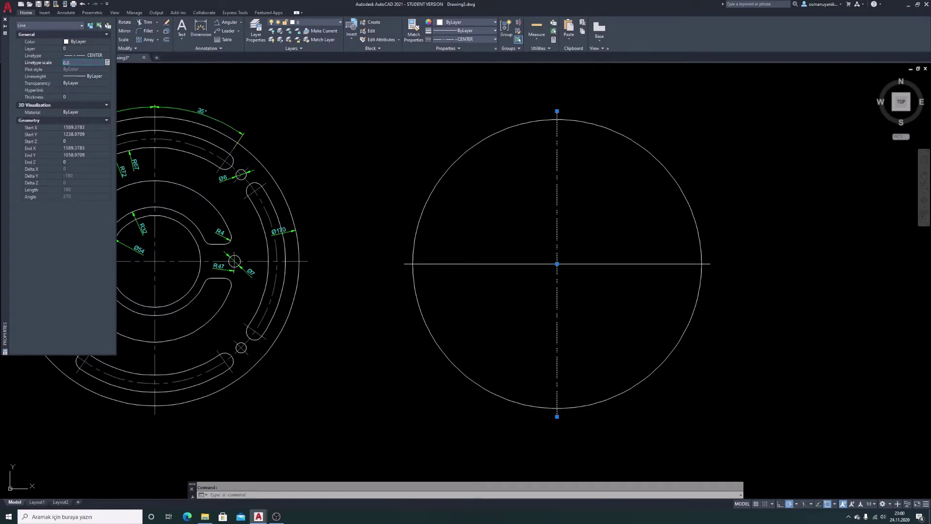
pyautogui.press('Return')
pyautogui.press('Escape')
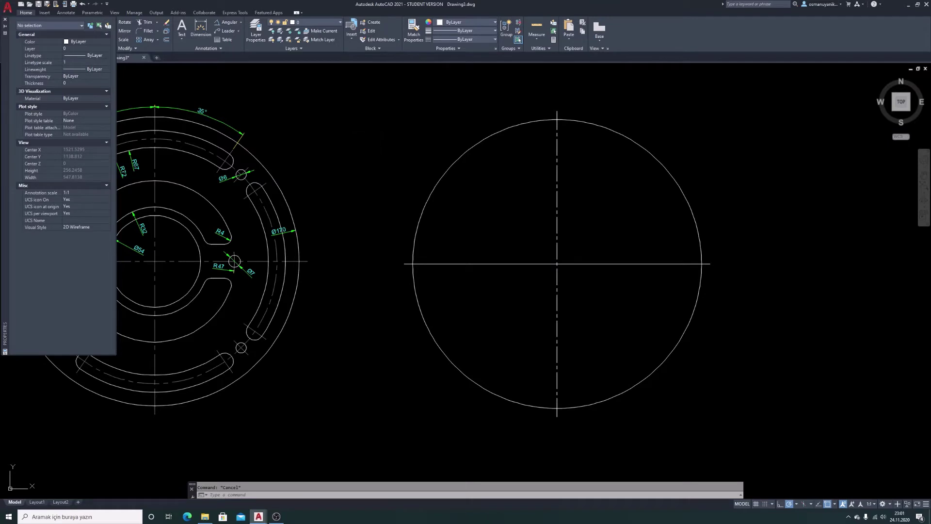
# Step: Colour the vertical centre line Yellow and close Properties
pyautogui.click(556, 152)
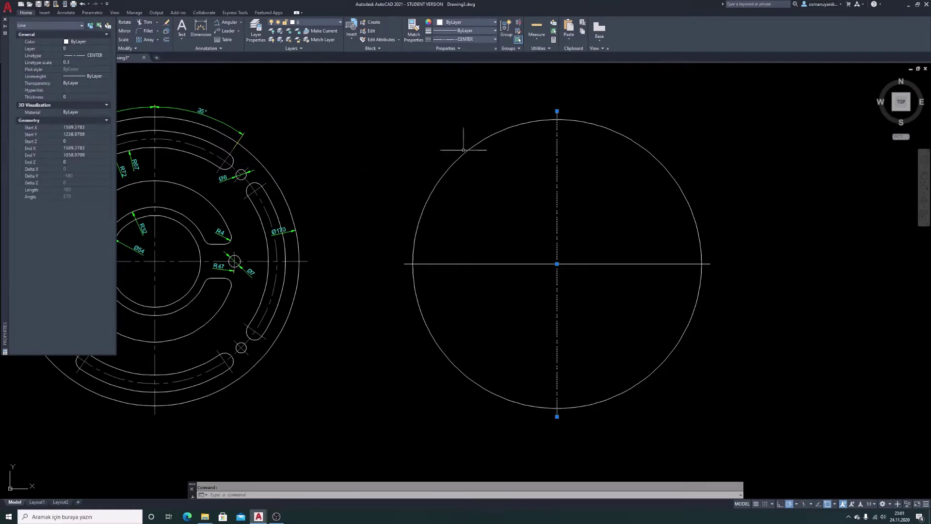
pyautogui.click(108, 42)
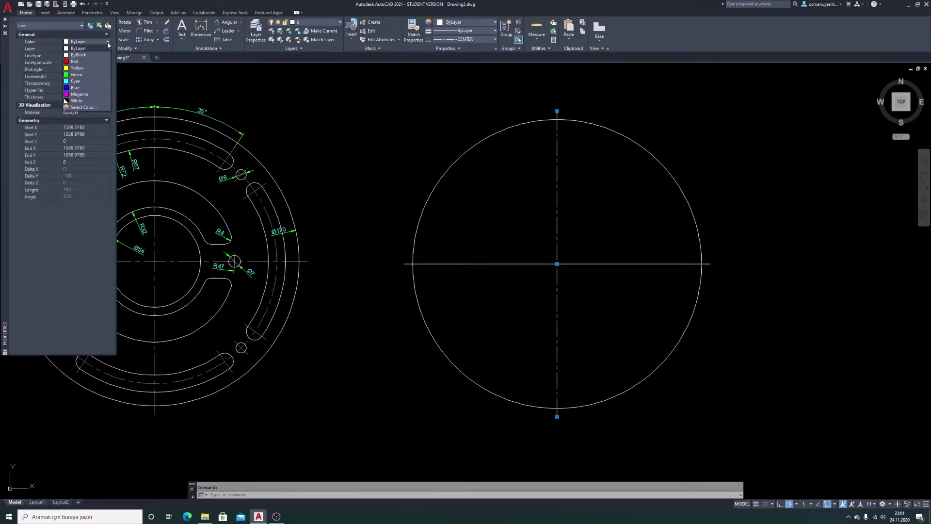
pyautogui.click(86, 69)
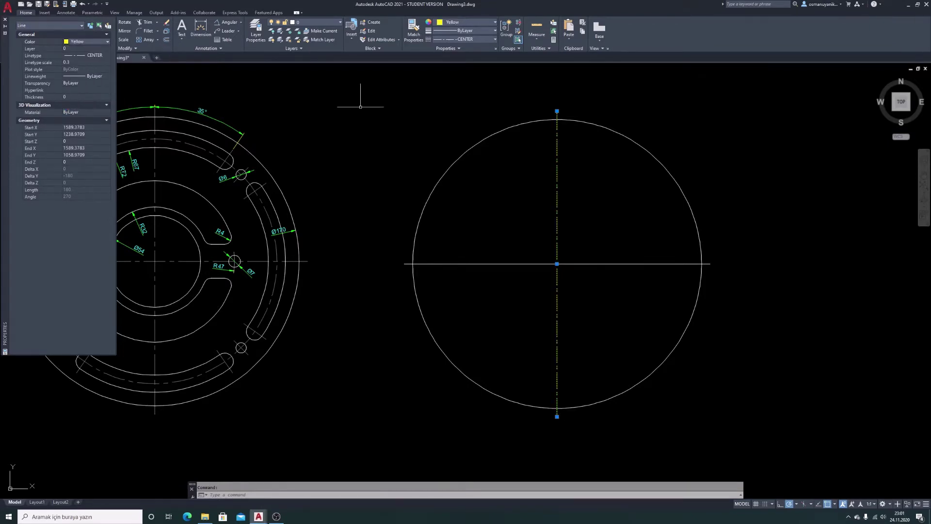
pyautogui.press('Escape')
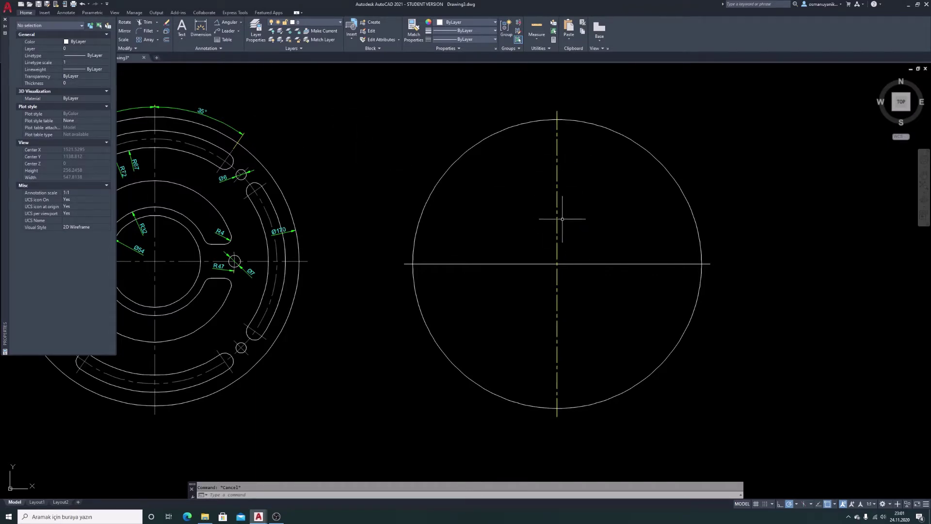
pyautogui.hotkey('ctrl', '1')
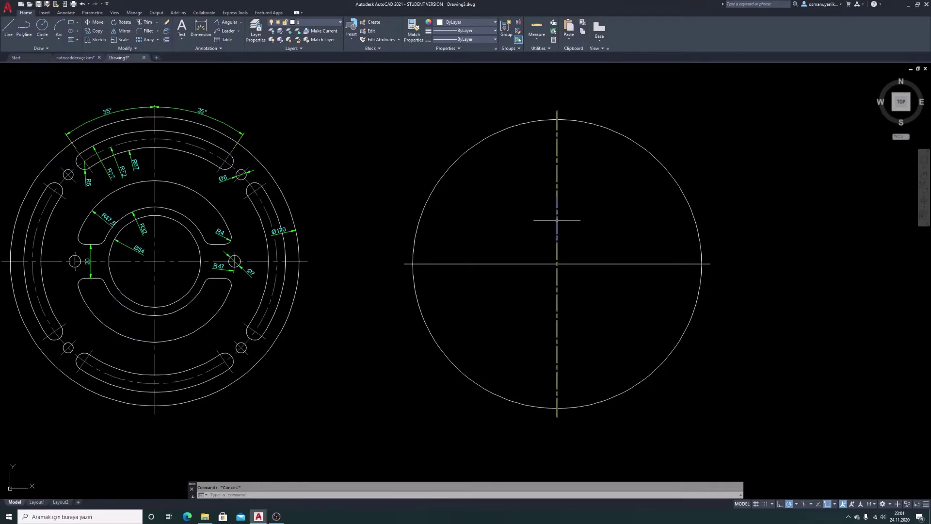
# Step: Match Properties from the yellow vertical centre line onto the horizontal line
pyautogui.click(557, 220)
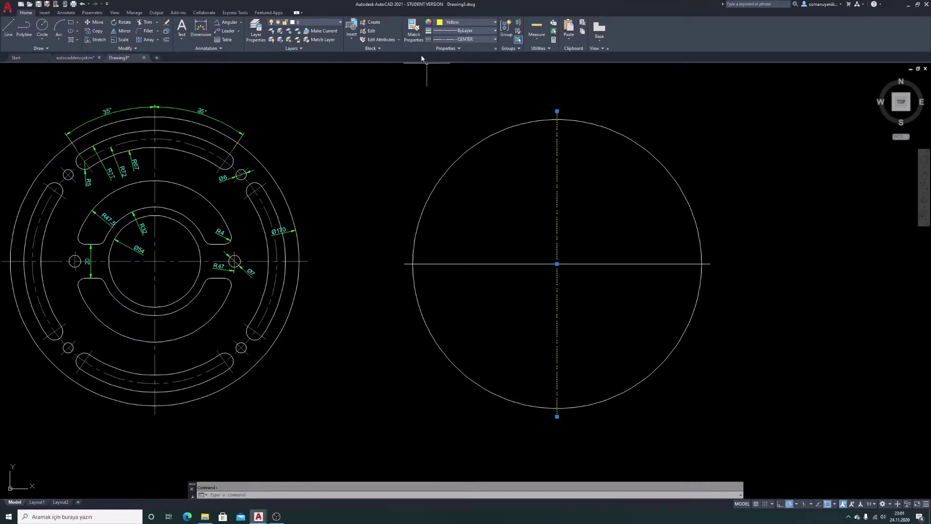
pyautogui.click(414, 32)
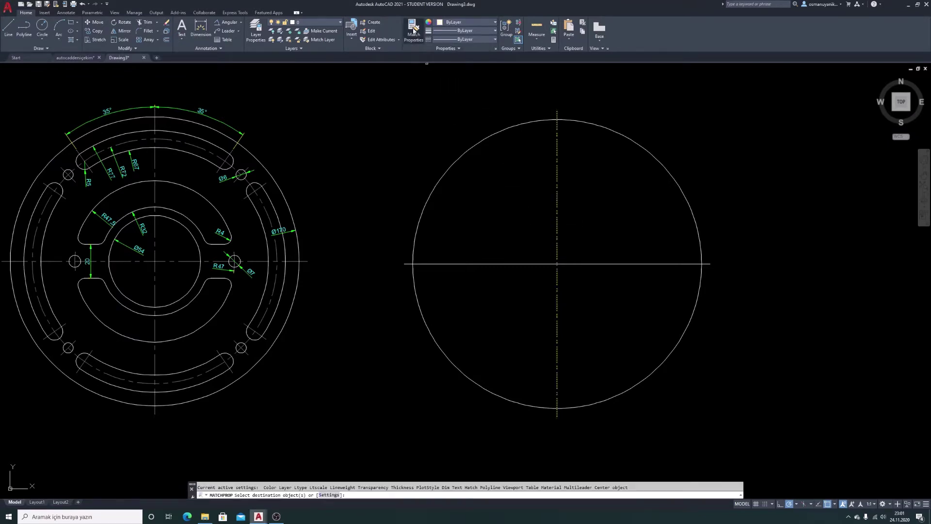
pyautogui.click(493, 264)
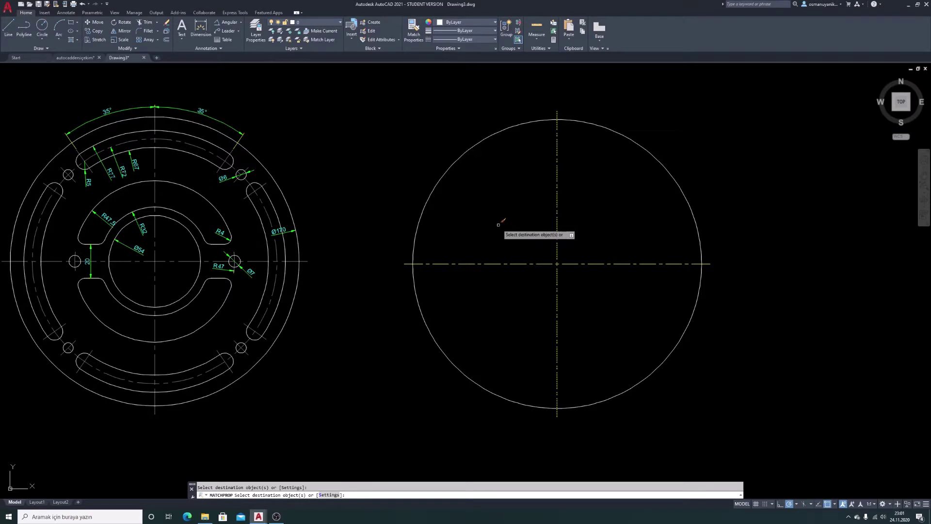
pyautogui.click(557, 224)
pyautogui.press('Return')
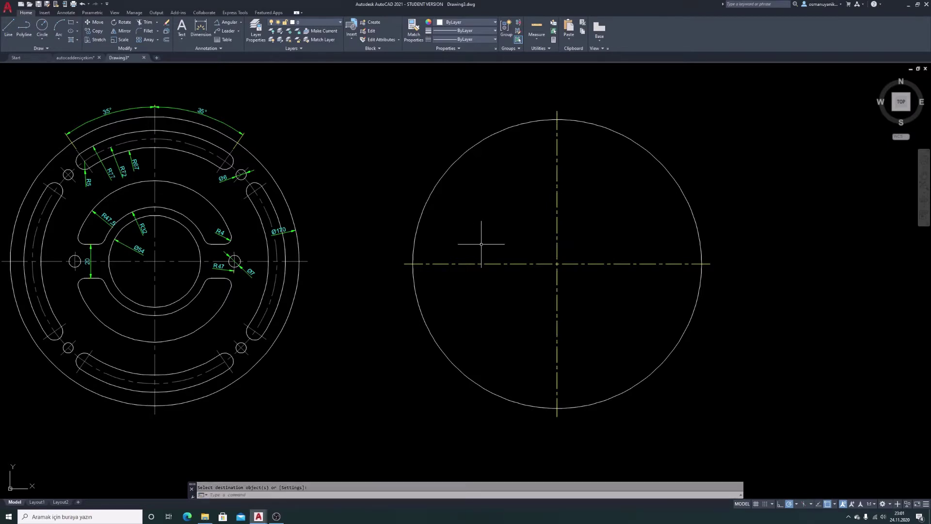
pyautogui.moveTo(598, 254); pyautogui.dragTo(586, 245, button='middle')
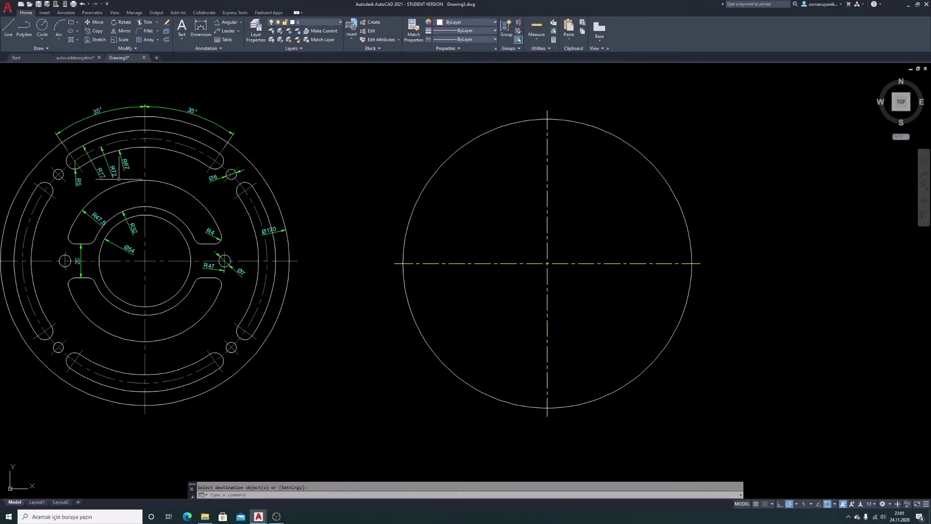
# Step: Rotate a copy of the vertical centre line 35° about the circle's centre
pyautogui.write('RO')
pyautogui.press('Return')
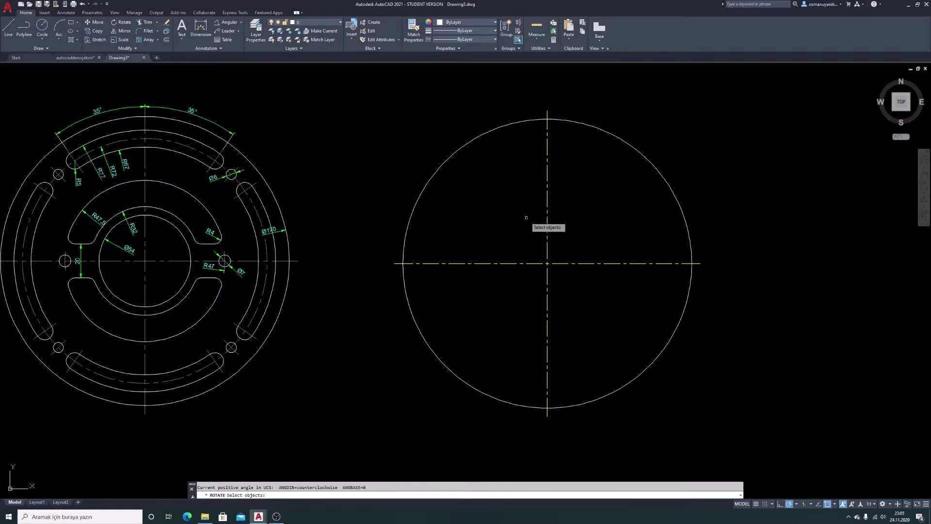
pyautogui.click(555, 206)
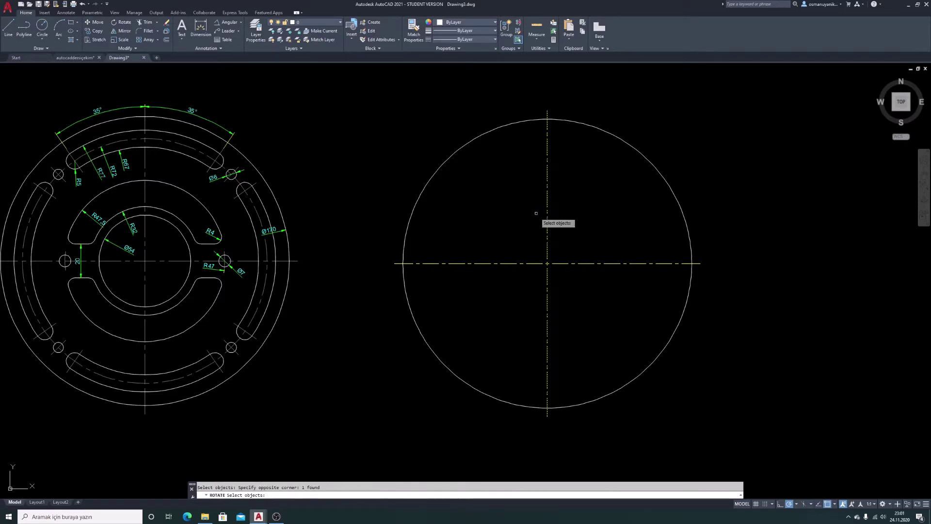
pyautogui.press('Return')
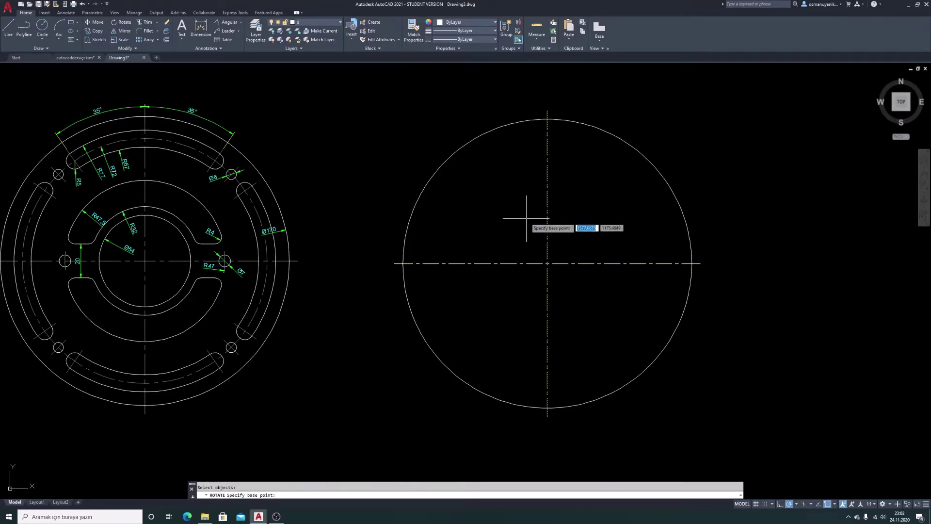
pyautogui.click(546, 264)
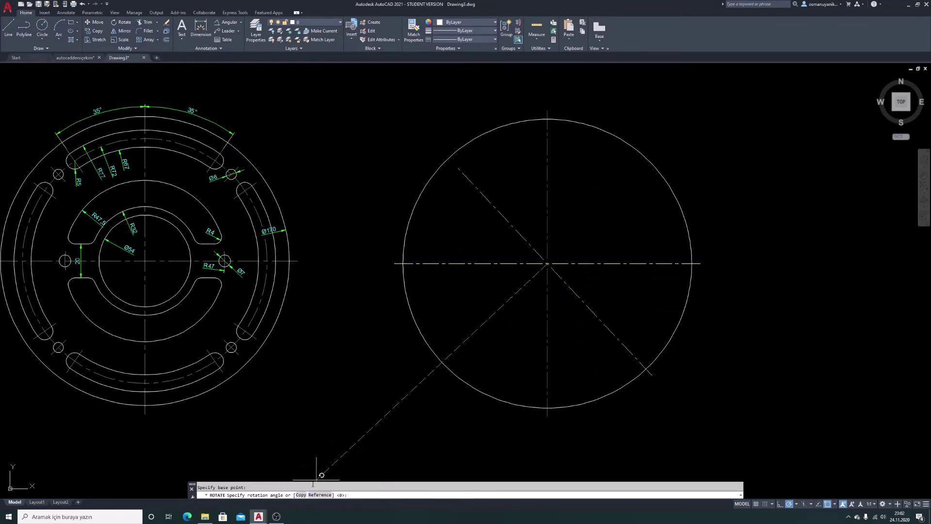
pyautogui.click(302, 495)
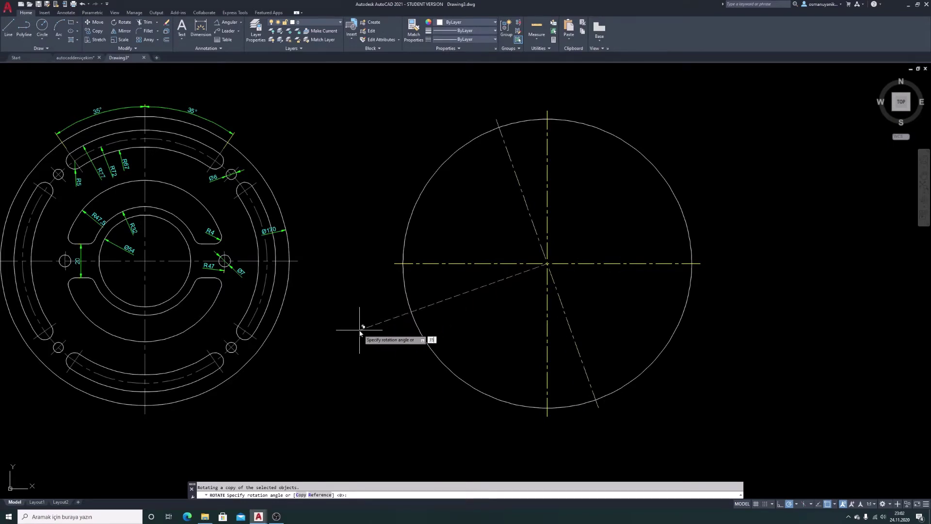
pyautogui.press('Return')
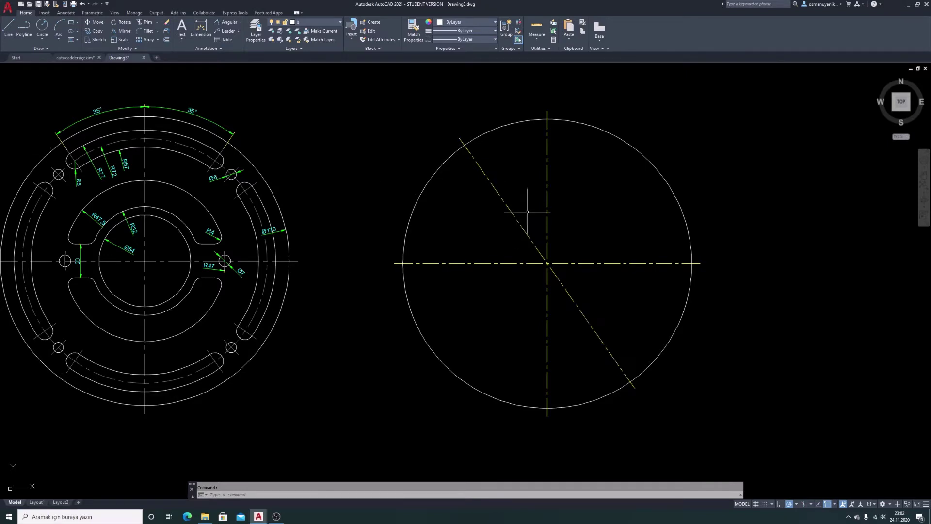
pyautogui.write('o')
pyautogui.press('Return')
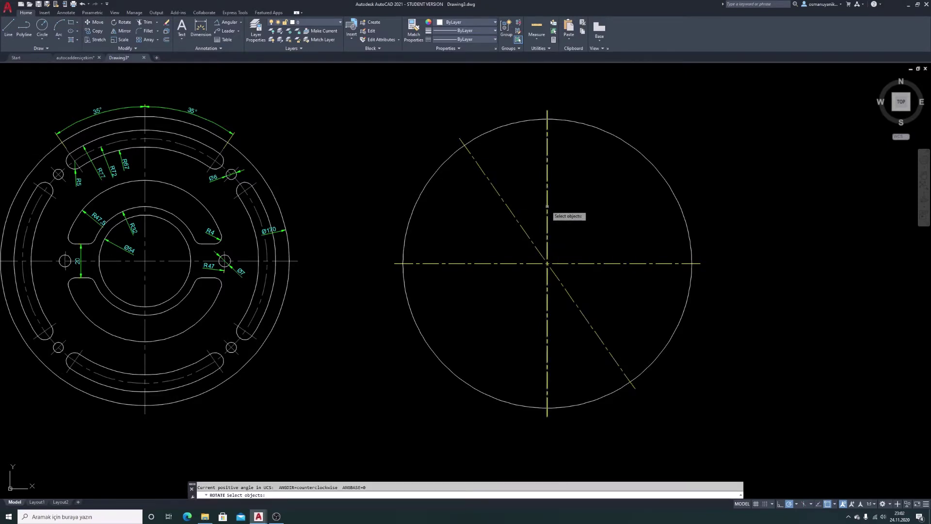
# Step: Rotate another copy of the vertical centre line 45° about the circle's centre
pyautogui.click(547, 204)
pyautogui.press('Return')
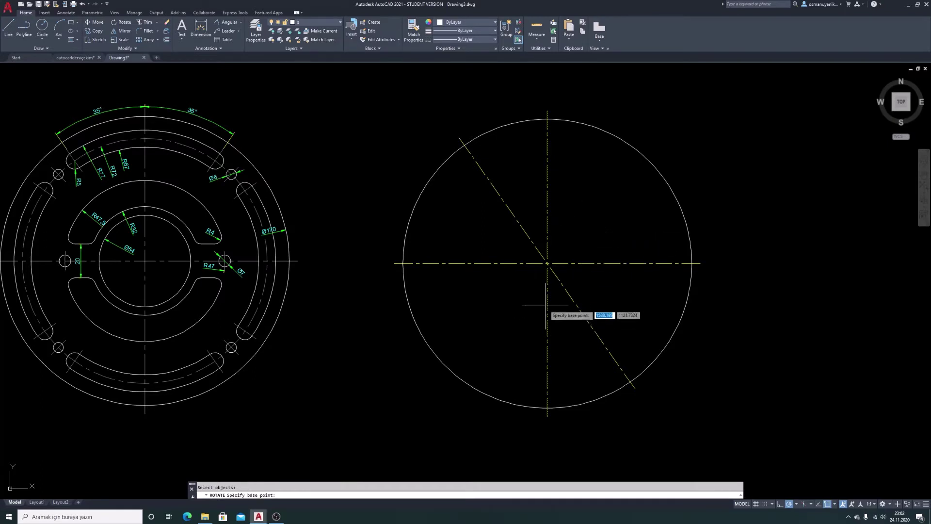
pyautogui.click(548, 264)
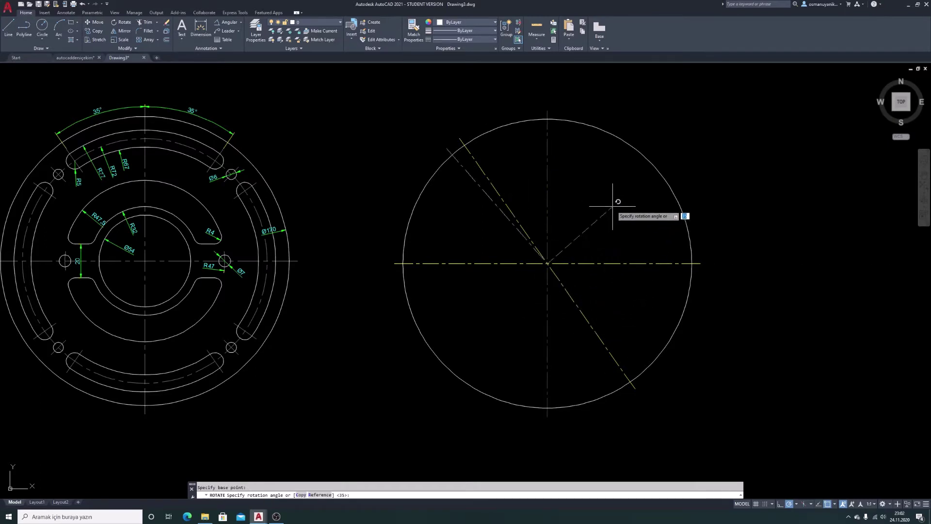
pyautogui.click(301, 495)
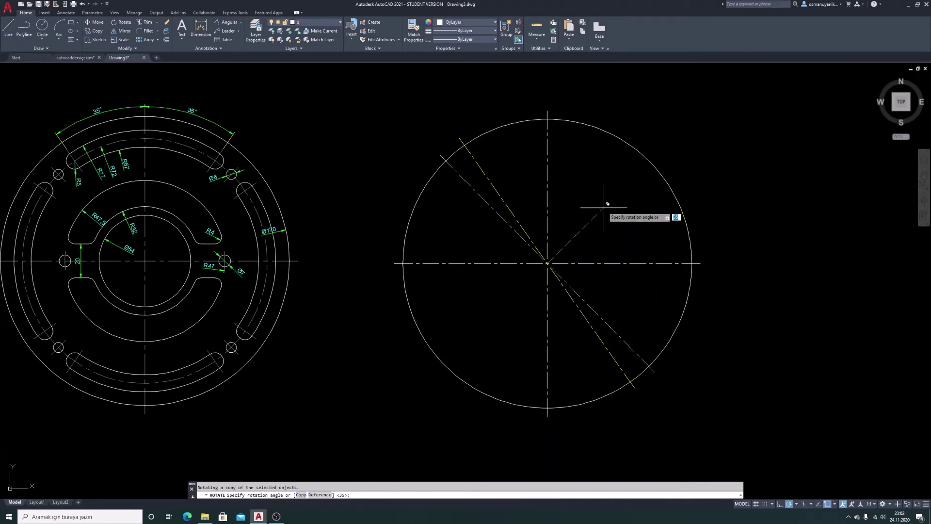
pyautogui.write('45')
pyautogui.press('Return')
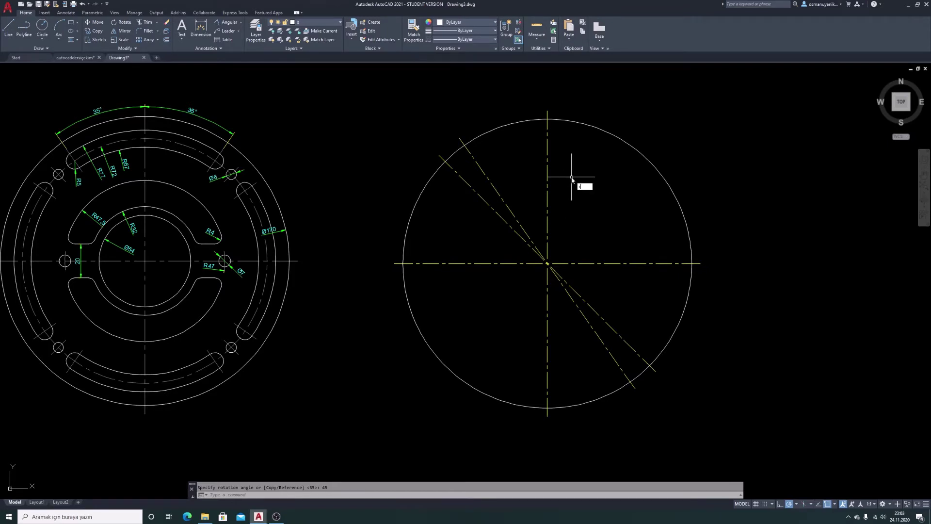
# Step: Rotate a copy of the vertical centre line by -35° about the flange centre
pyautogui.press('Return')
pyautogui.click(547, 166)
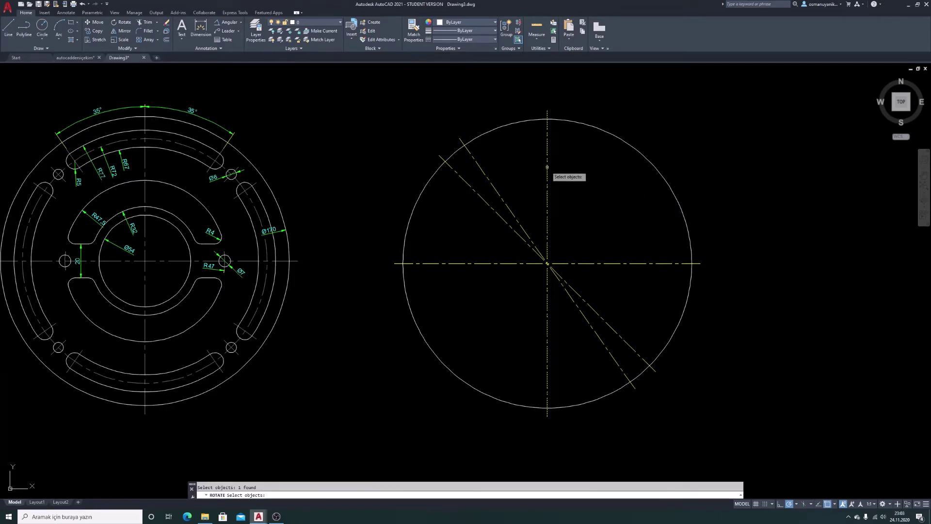
pyautogui.press('Return')
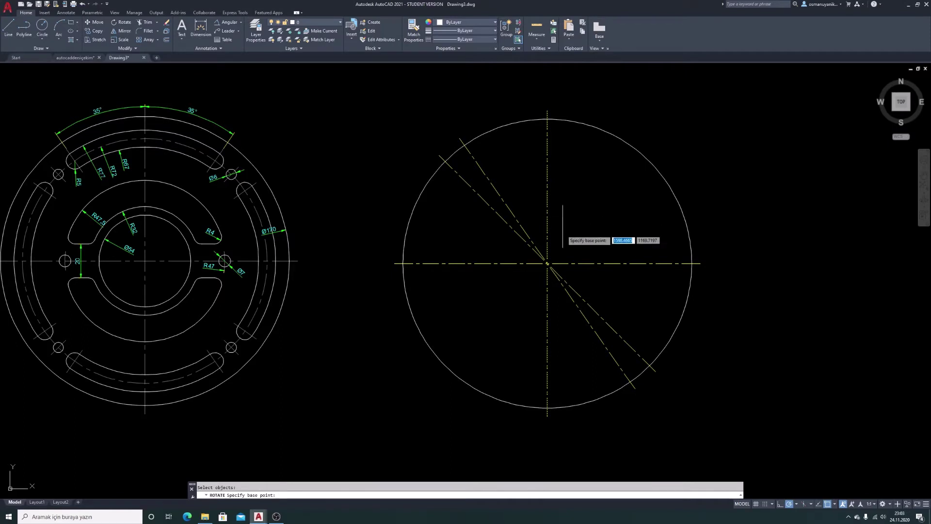
pyautogui.click(547, 263)
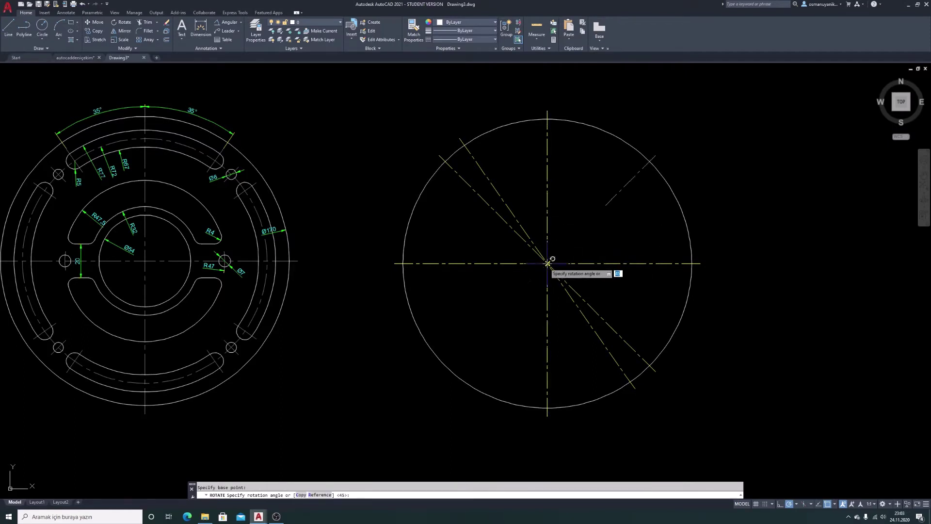
pyautogui.click(300, 495)
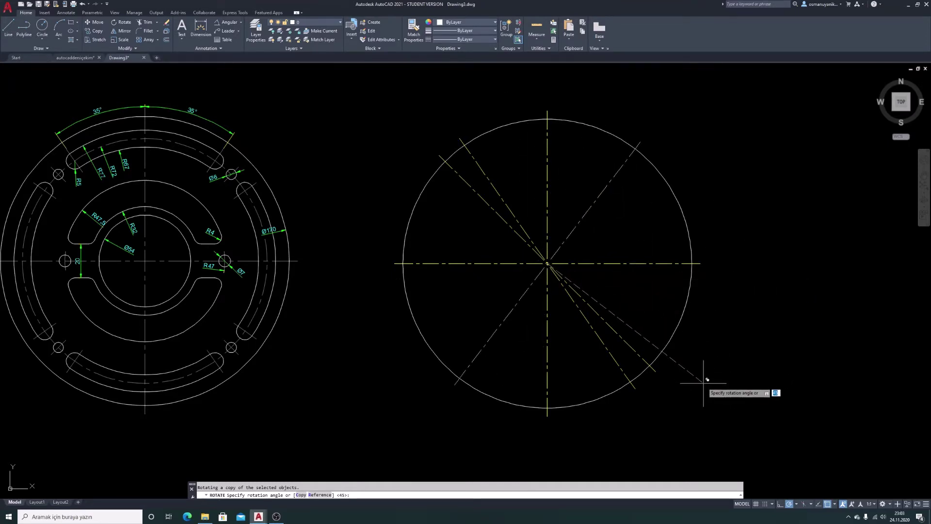
pyautogui.write('-5')
pyautogui.press('Return')
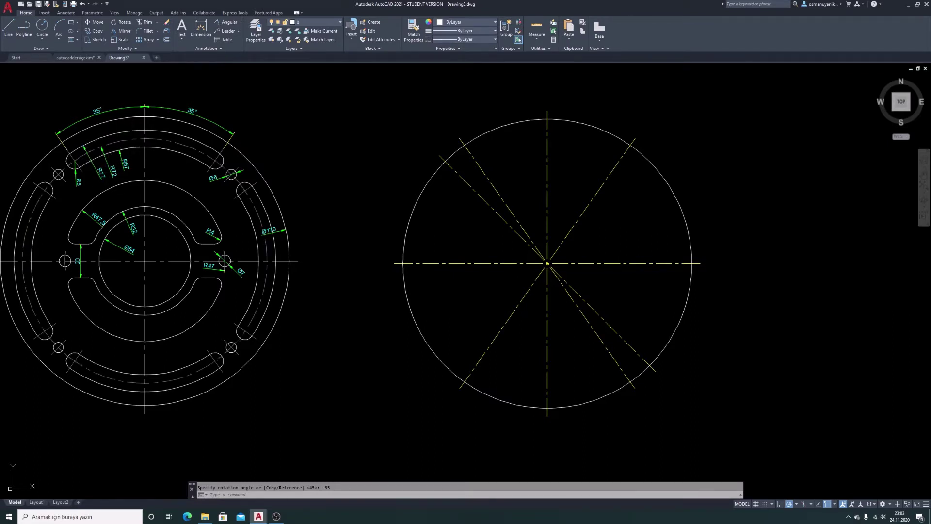
pyautogui.write('c')
pyautogui.press('Return')
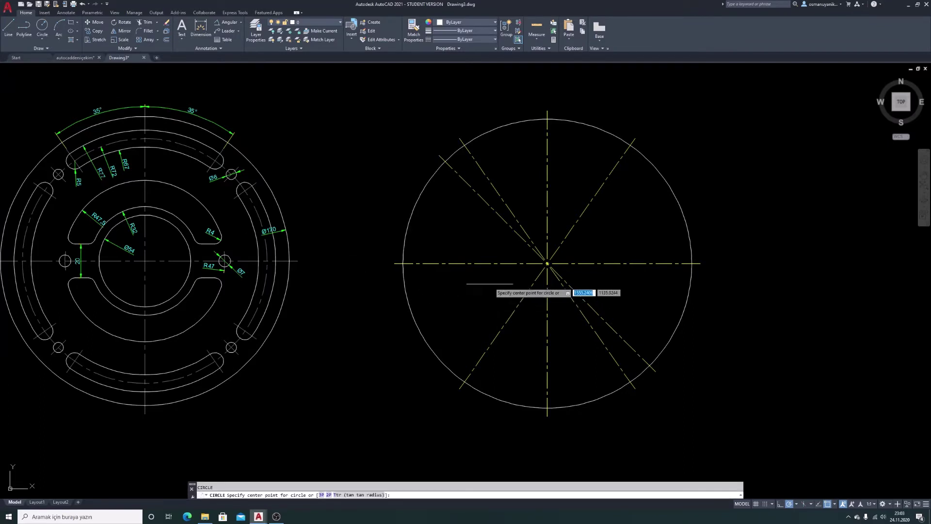
# Step: Draw a radius-72 circle at the flange centre and match it to the yellow centre-line style
pyautogui.click(547, 263)
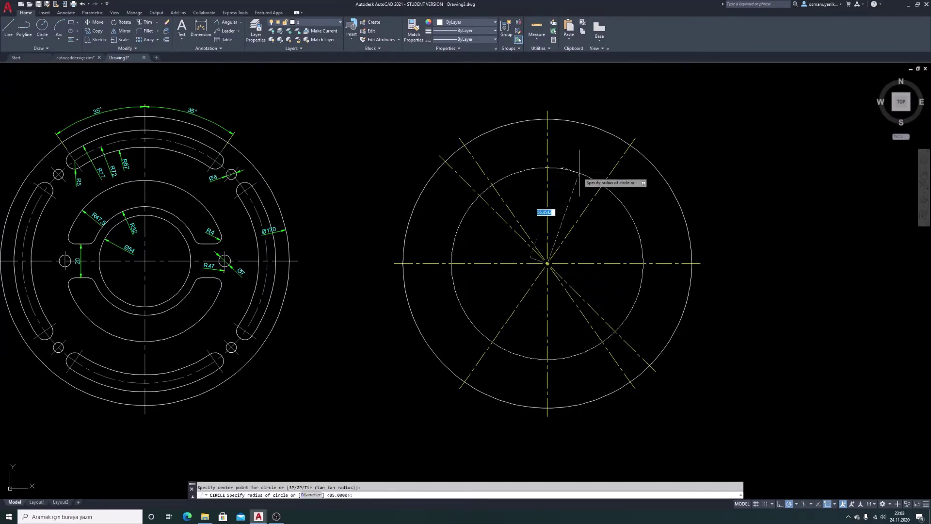
pyautogui.write('72')
pyautogui.press('Return')
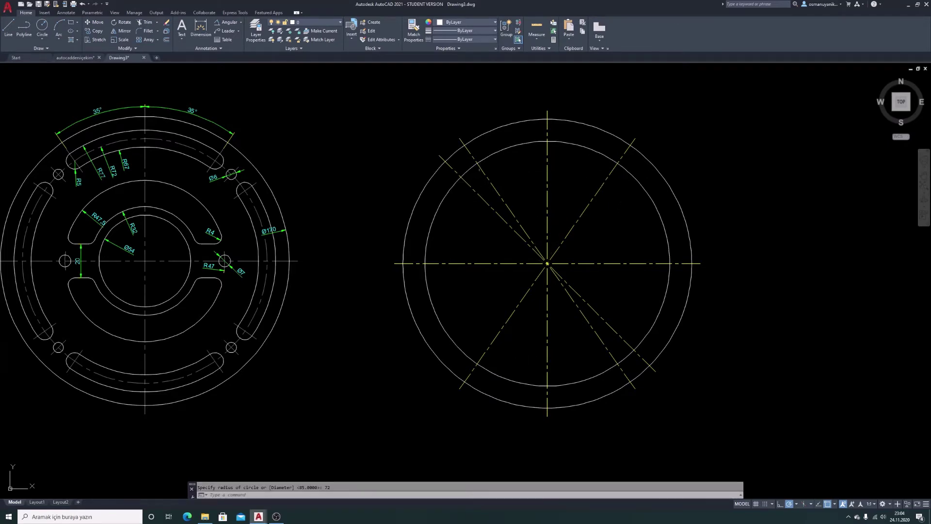
pyautogui.click(547, 149)
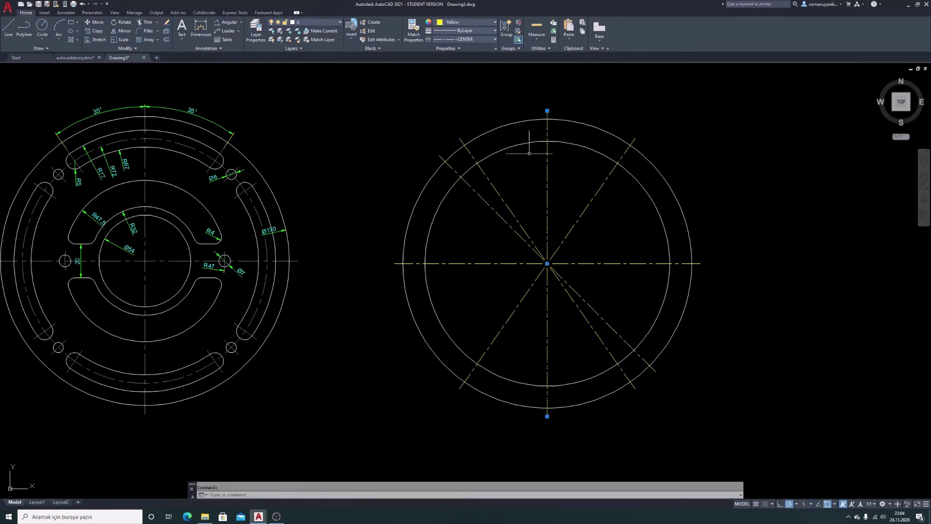
pyautogui.click(414, 28)
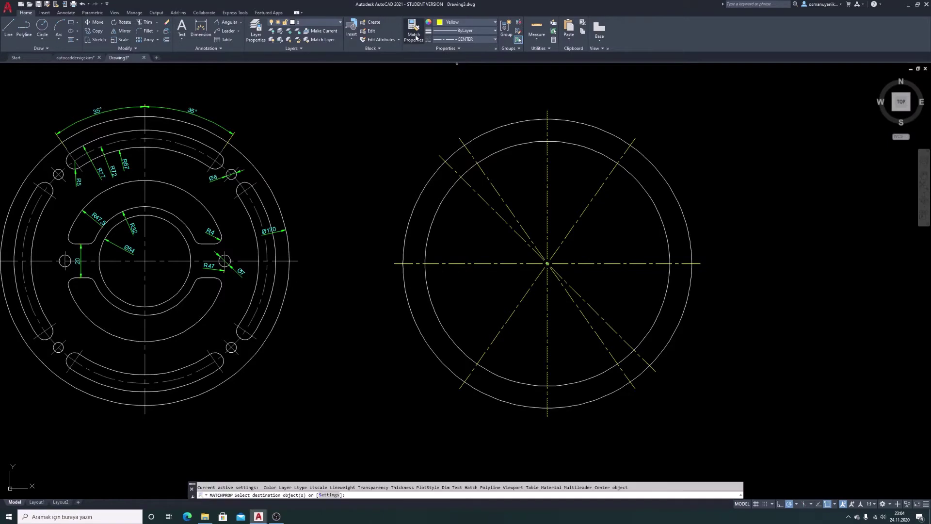
pyautogui.click(503, 150)
pyautogui.press('Return')
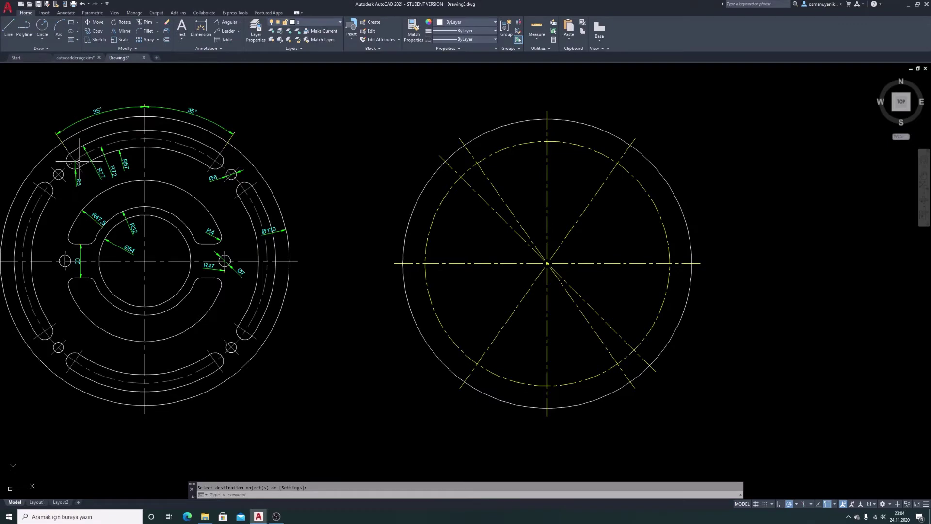
# Step: Draw a radius-5 hole where the R72 pitch circle meets the 35° line
pyautogui.scroll(2, 76, 171)
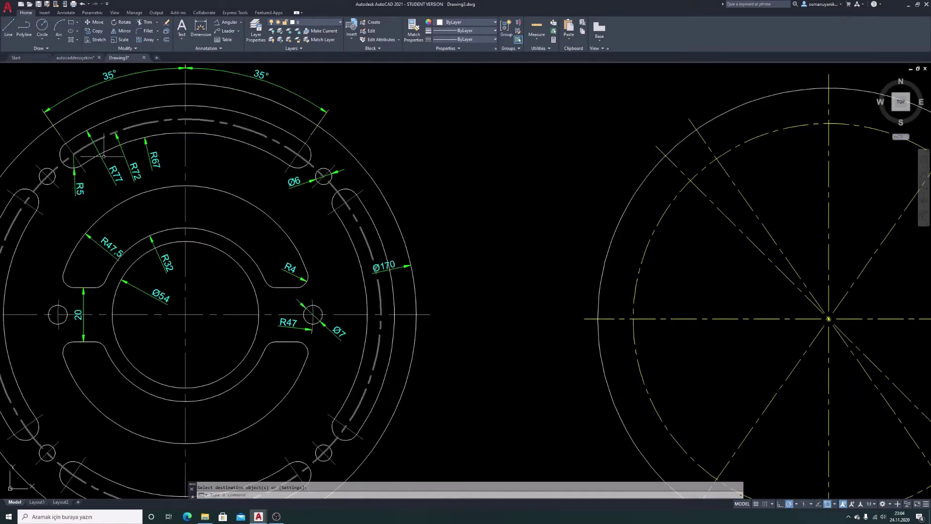
pyautogui.scroll(-2, 174, 156)
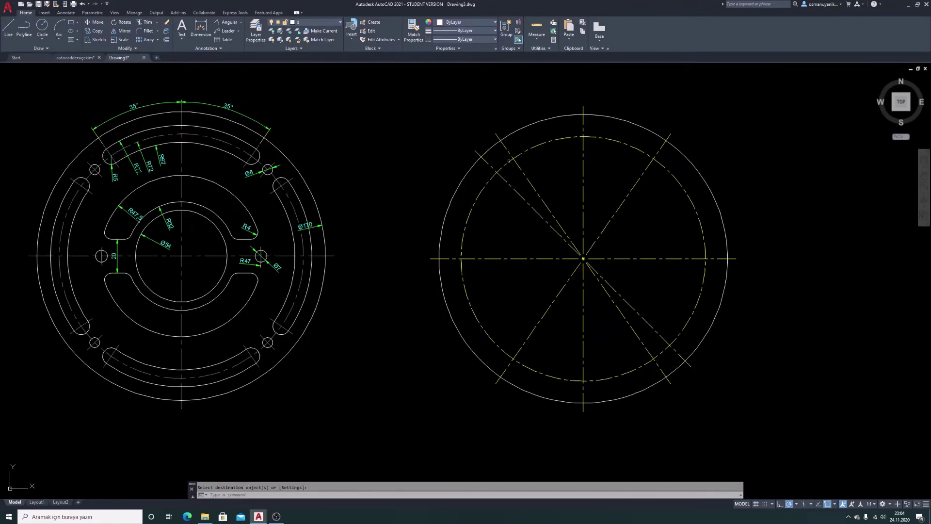
pyautogui.scroll(2, 509, 160)
pyautogui.scroll(2, 513, 163)
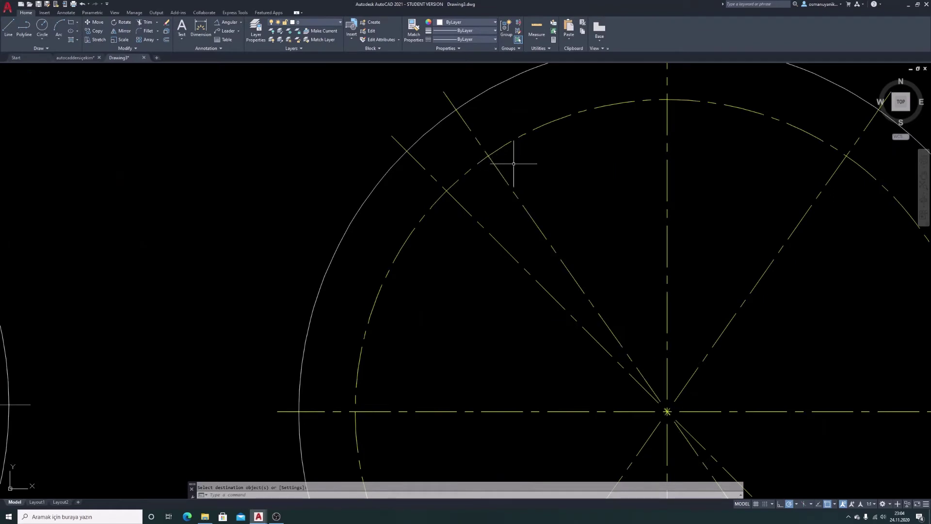
pyautogui.press('Escape')
pyautogui.write('c')
pyautogui.press('space')
pyautogui.click(490, 154)
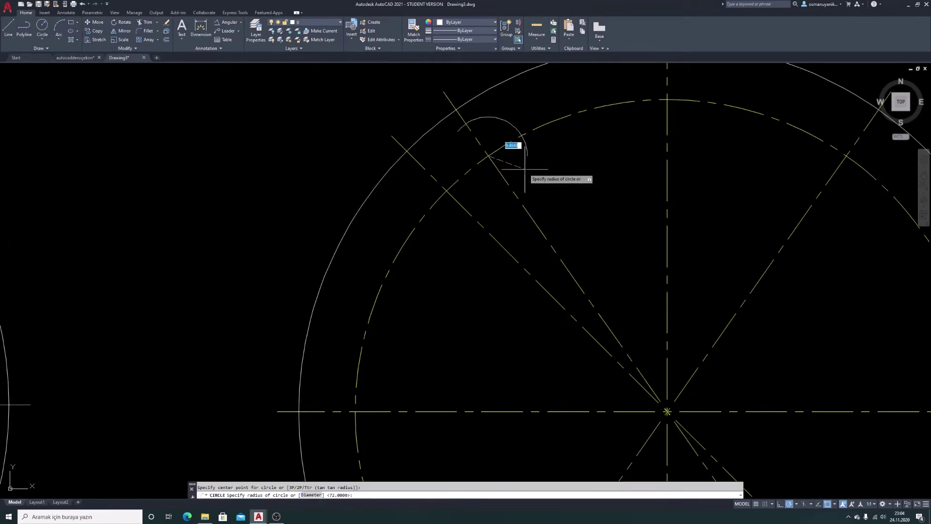
pyautogui.write('5')
pyautogui.press('Return')
# Step: Draw a second radius-5 hole where the pitch circle meets the -35° line
pyautogui.scroll(-4, 591, 153)
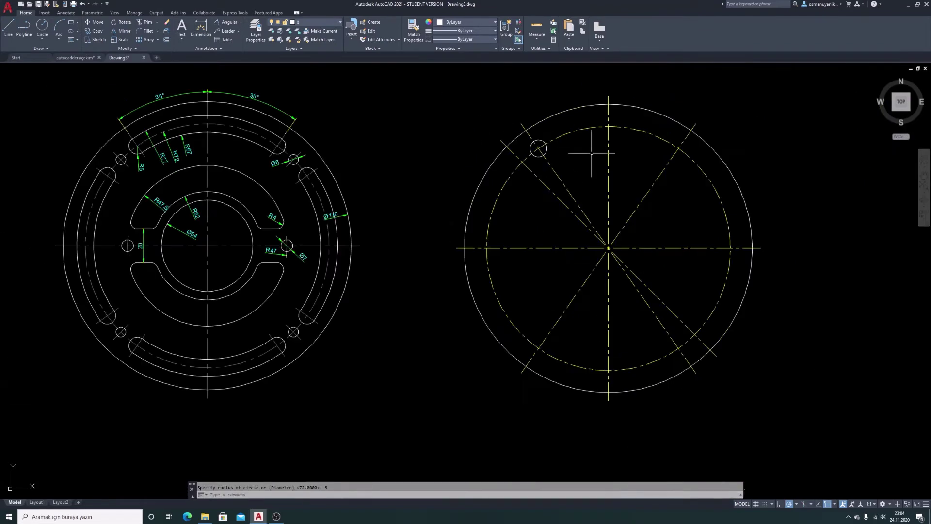
pyautogui.moveTo(591, 153); pyautogui.dragTo(482, 154, button='middle')
pyautogui.write('c')
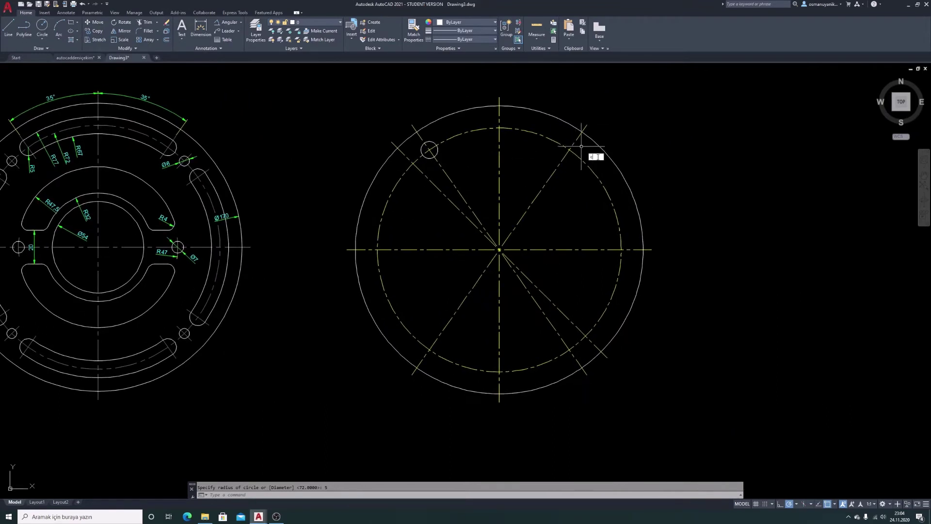
pyautogui.press('space')
pyautogui.click(569, 149)
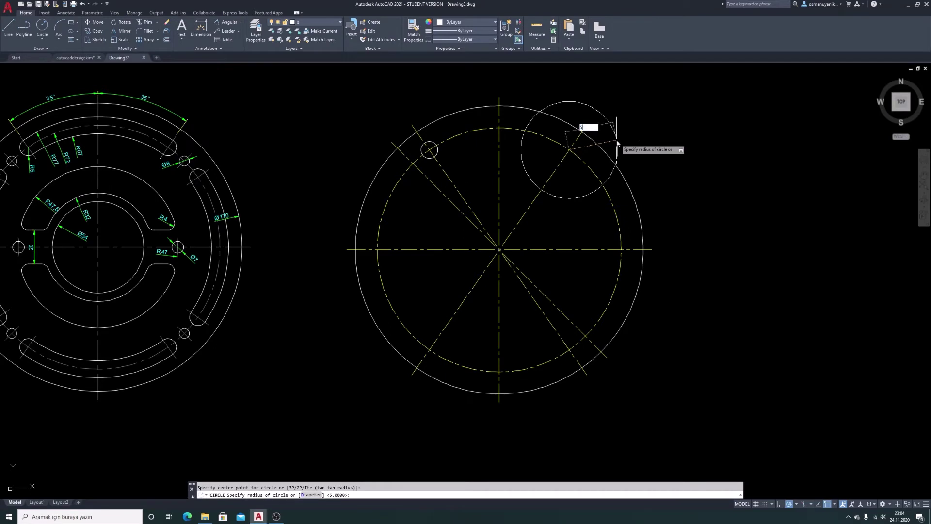
pyautogui.press('Return')
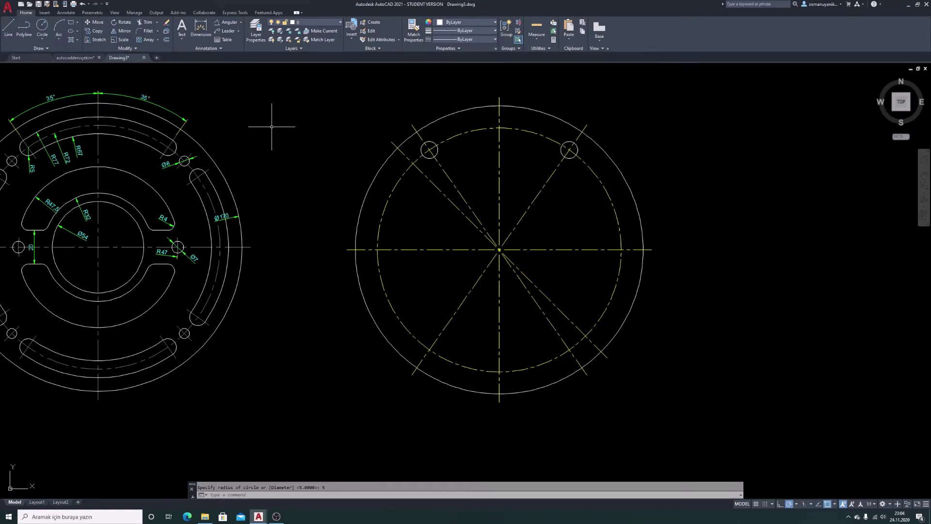
# Step: Draw a Center-Start-End arc about the flange centre from the right R5 hole to the left one
pyautogui.click(59, 41)
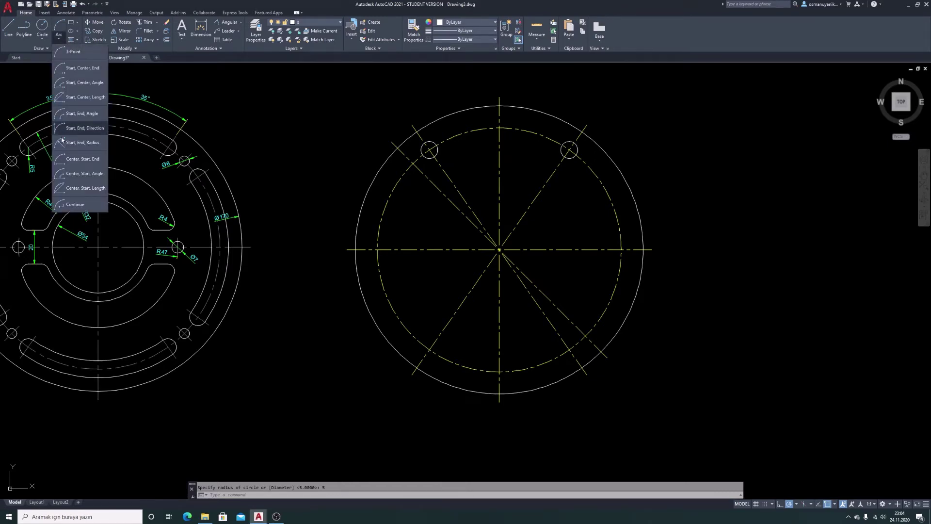
pyautogui.click(73, 160)
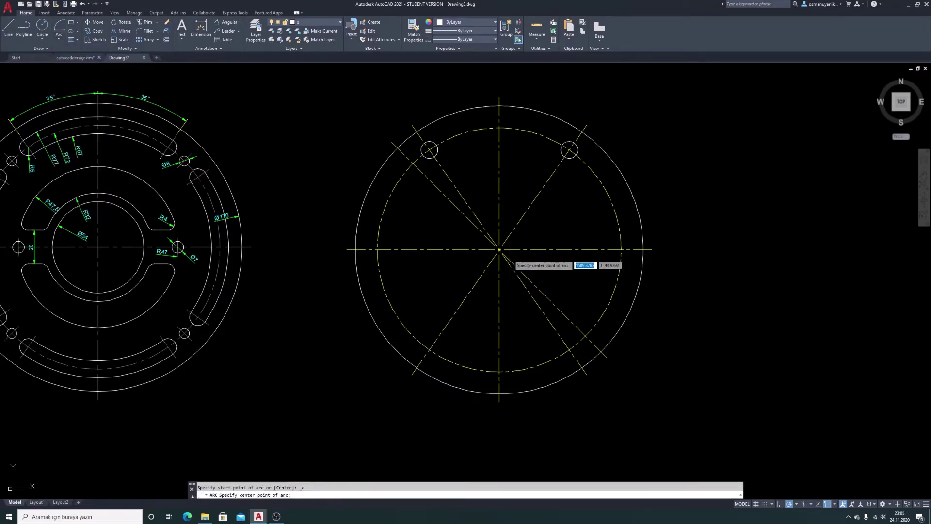
pyautogui.click(499, 250)
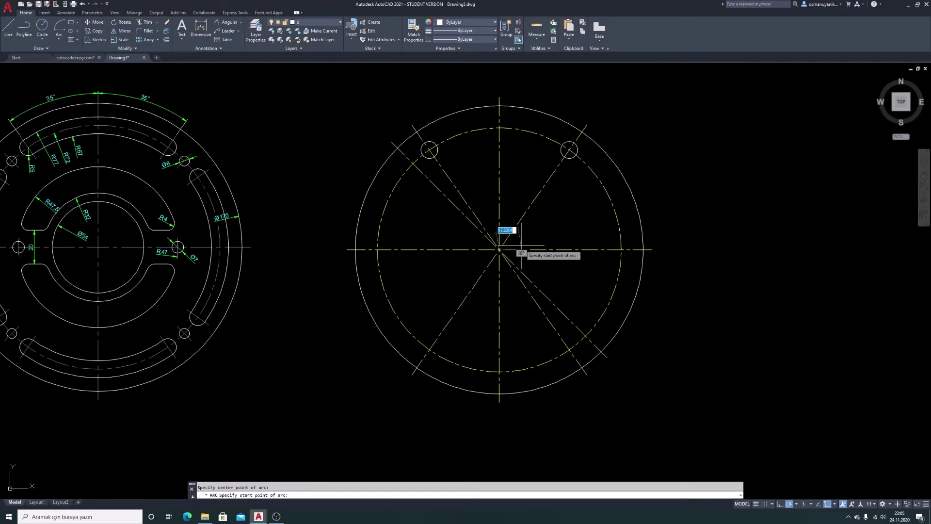
pyautogui.click(568, 152)
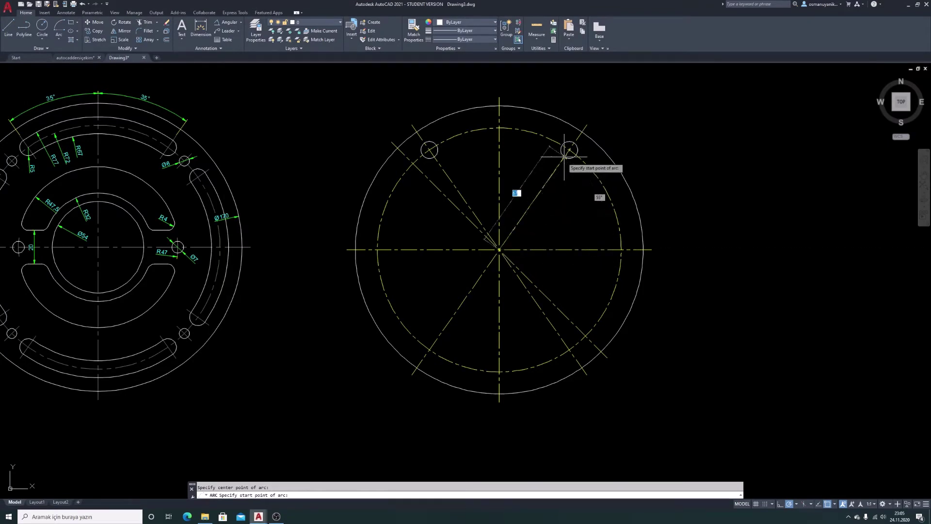
pyautogui.scroll(5, 445, 154)
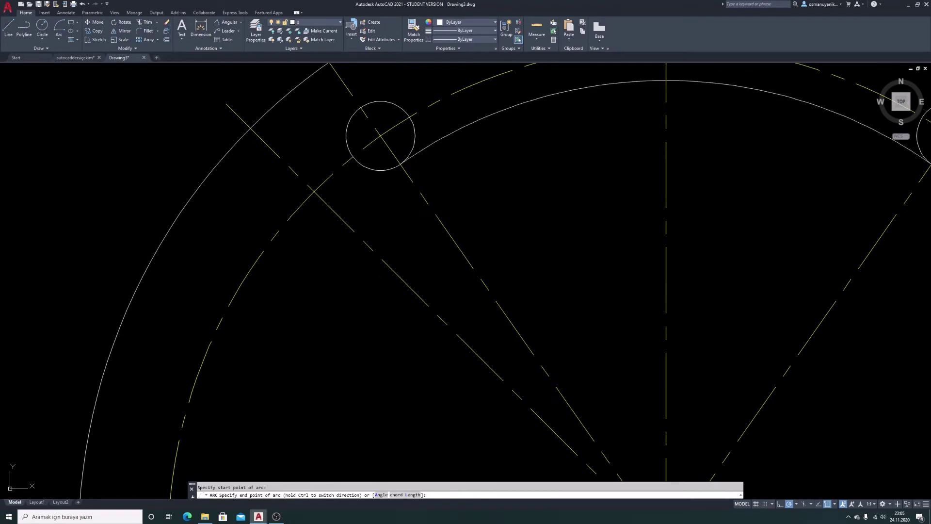
pyautogui.click(411, 156)
pyautogui.scroll(-2, 568, 177)
pyautogui.scroll(-4, 568, 177)
pyautogui.scroll(2, 514, 155)
pyautogui.scroll(2, 521, 160)
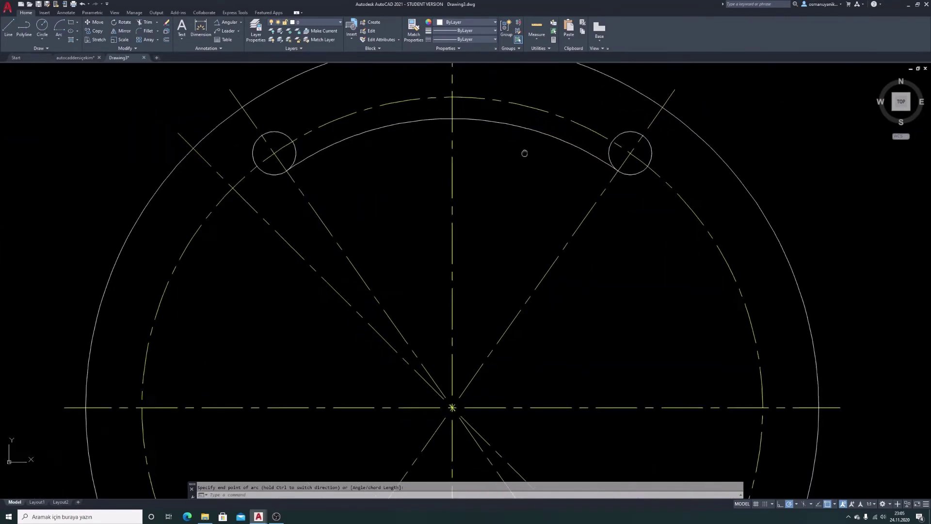
pyautogui.scroll(-2, 490, 178)
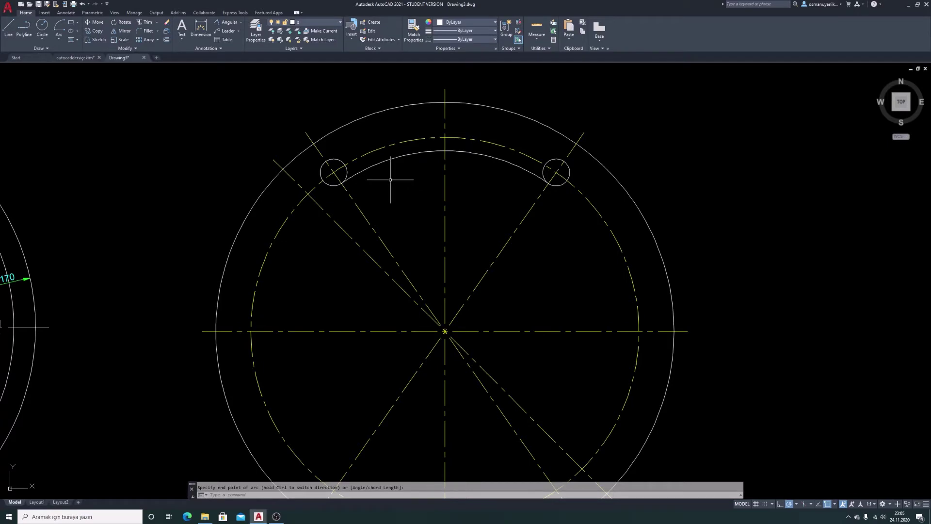
pyautogui.write('c')
# Step: Offset the arc upward by a two-point picked distance to form the slot's outer edge
pyautogui.press('Return')
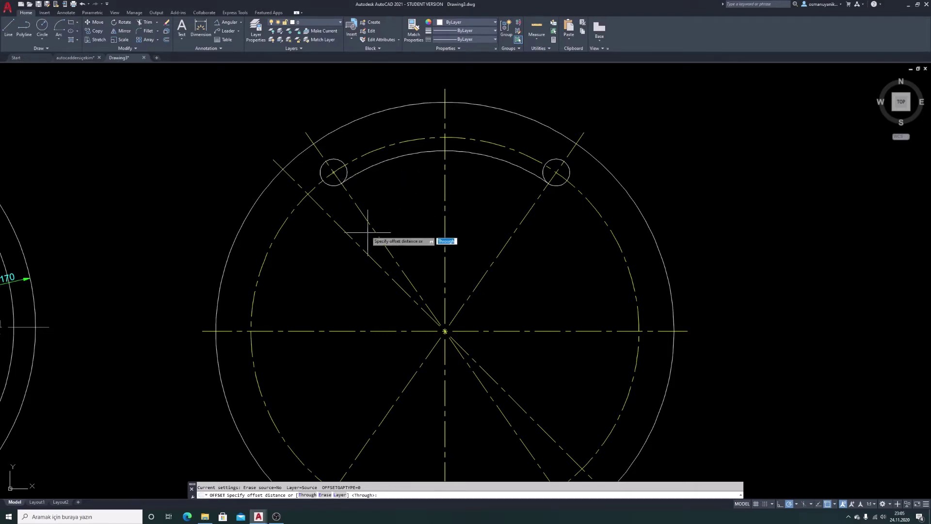
pyautogui.click(341, 183)
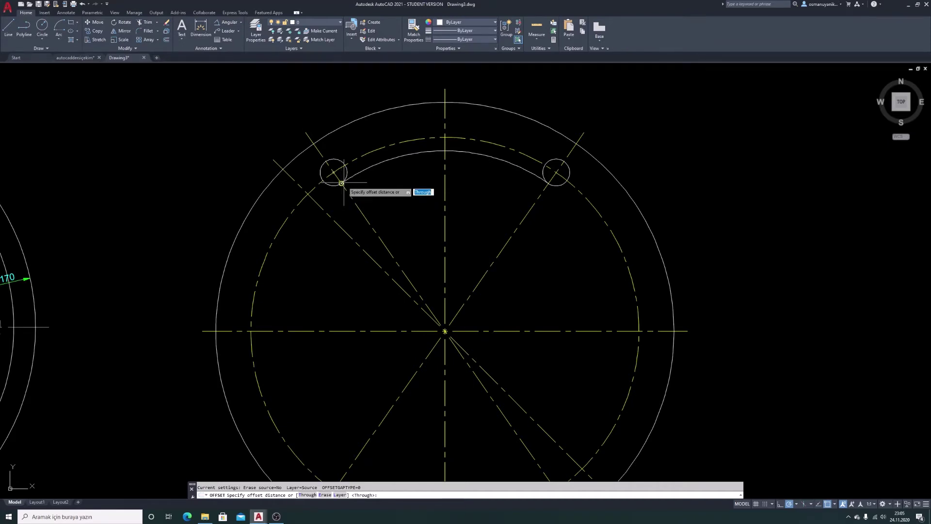
pyautogui.scroll(4, 342, 183)
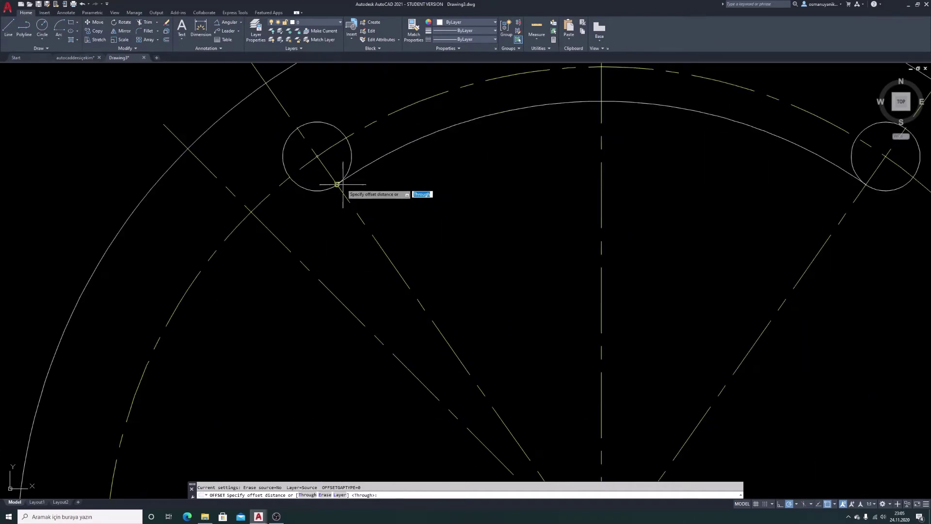
pyautogui.click(297, 128)
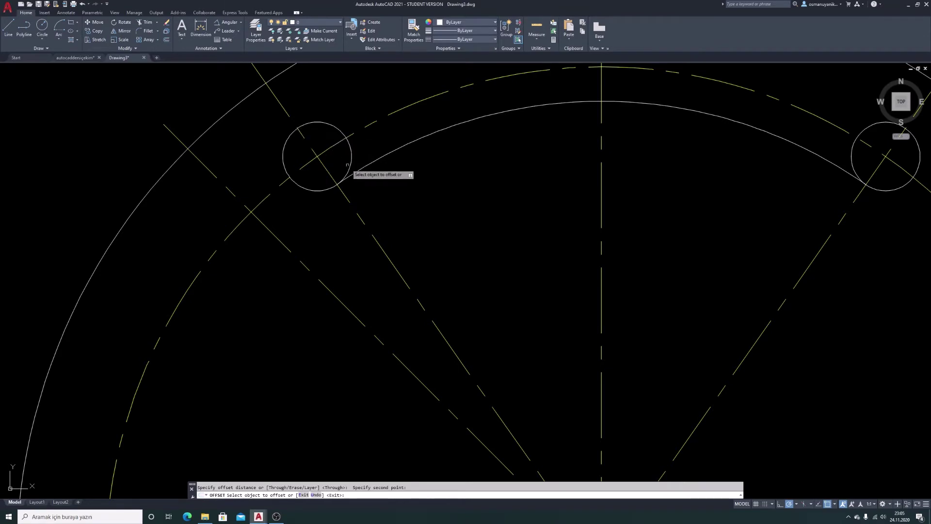
pyautogui.scroll(-1, 385, 172)
pyautogui.scroll(-1, 381, 193)
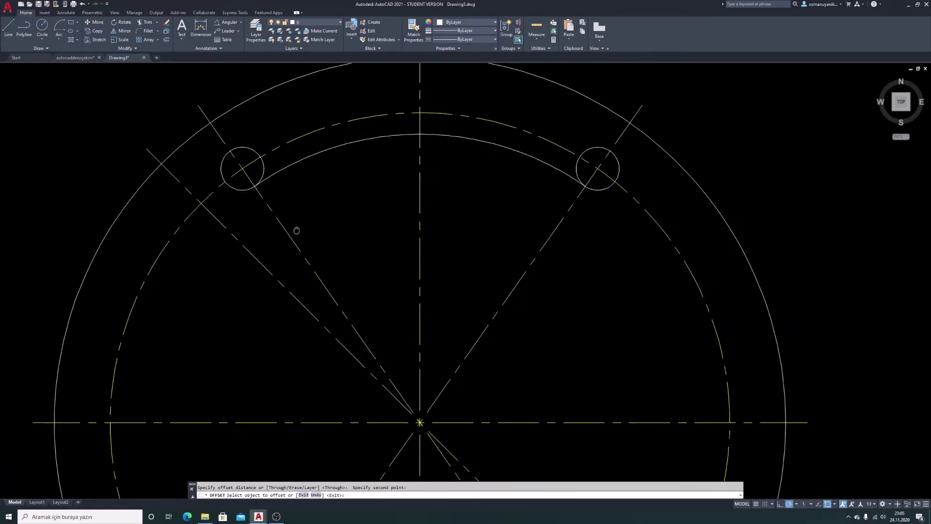
pyautogui.moveTo(338, 205); pyautogui.dragTo(292, 229, button='middle')
pyautogui.click(333, 146)
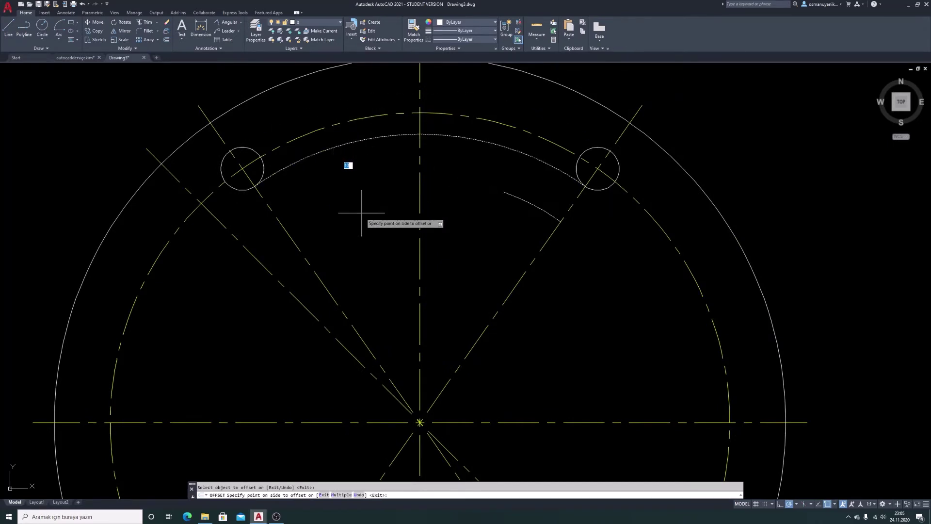
pyautogui.click(340, 94)
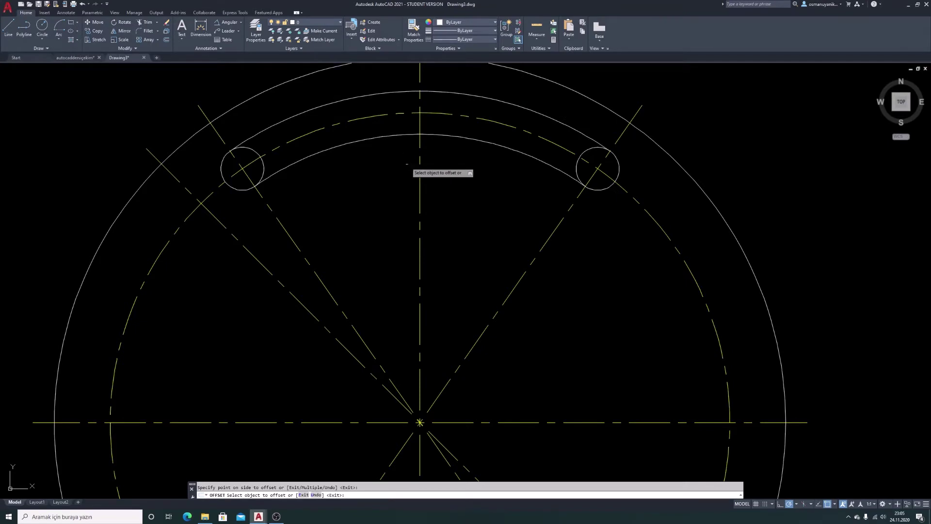
pyautogui.scroll(-2, 408, 161)
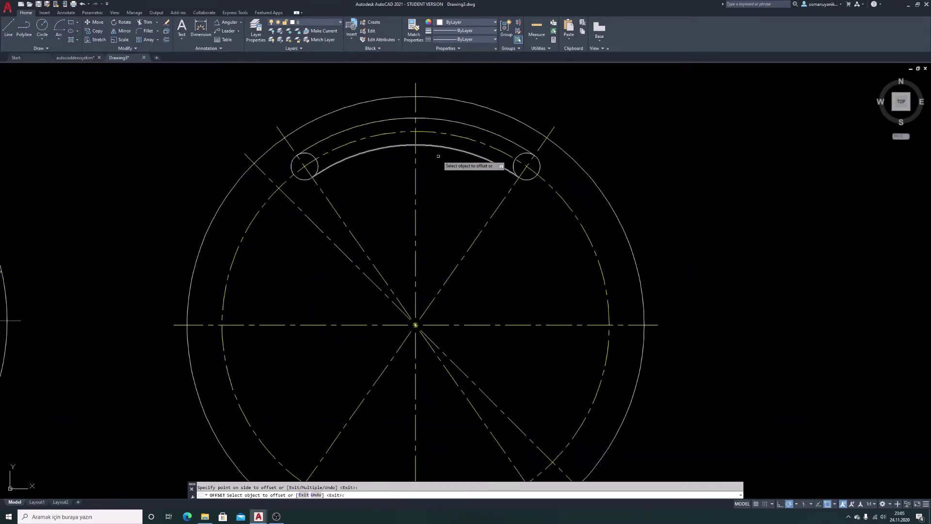
pyautogui.press('Return')
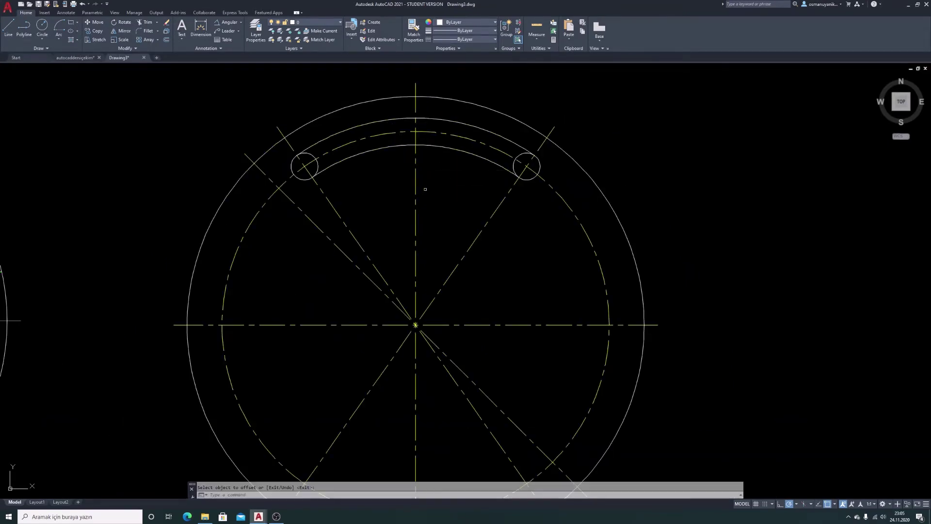
pyautogui.scroll(-2, 429, 197)
pyautogui.scroll(1, 384, 172)
pyautogui.scroll(1, 363, 167)
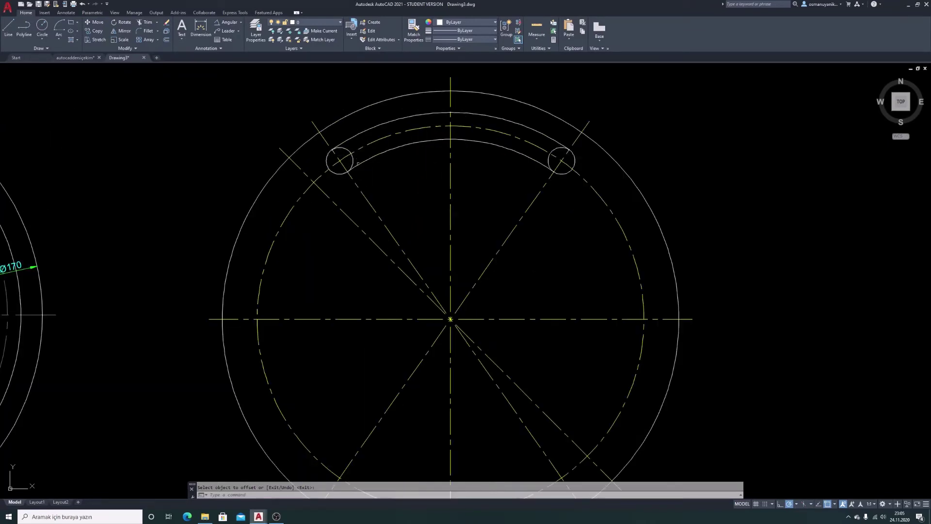
# Step: Trim the inner halves of both R5 holes and the arc overrun into rounded slot ends
pyautogui.write('Er')
pyautogui.press('Return')
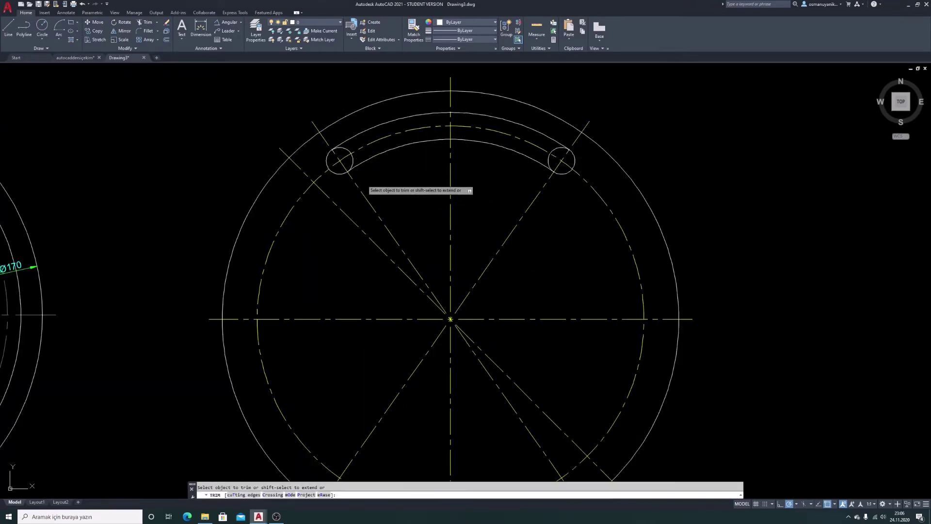
pyautogui.click(352, 162)
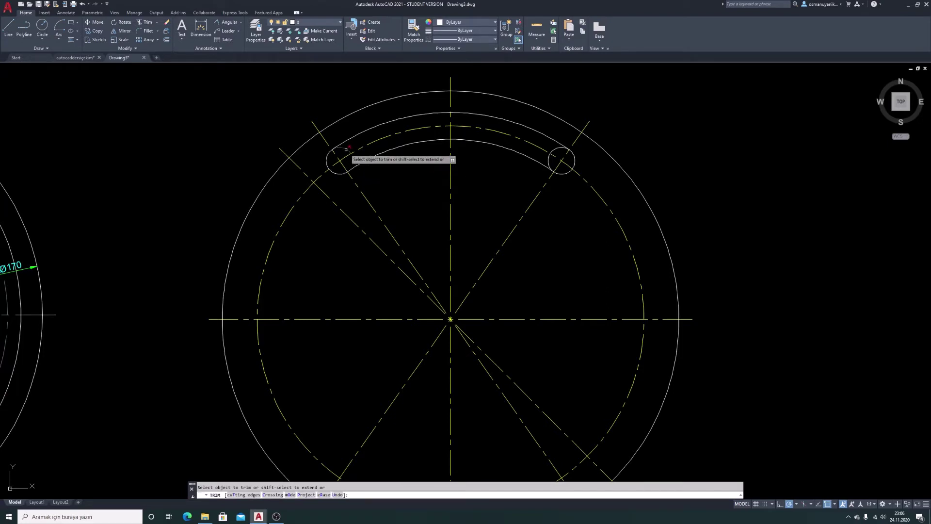
pyautogui.click(340, 148)
pyautogui.click(550, 162)
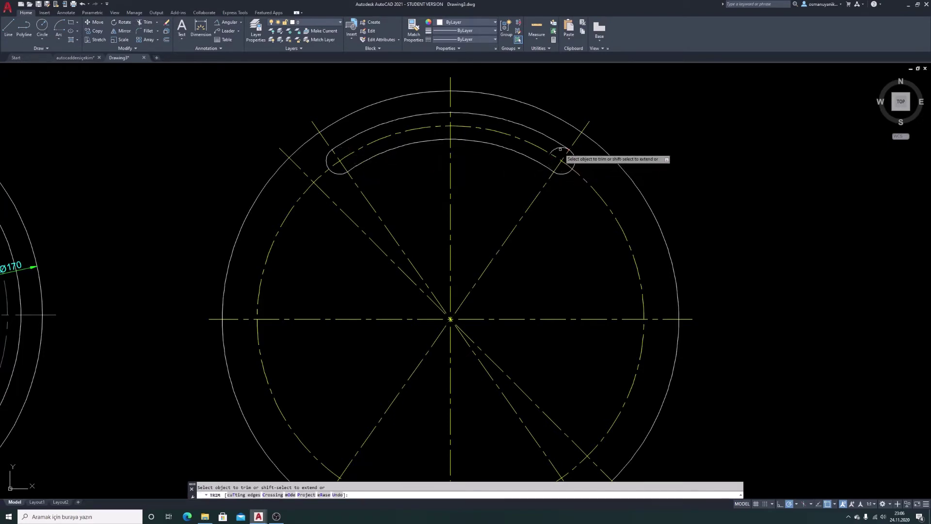
pyautogui.press('Return')
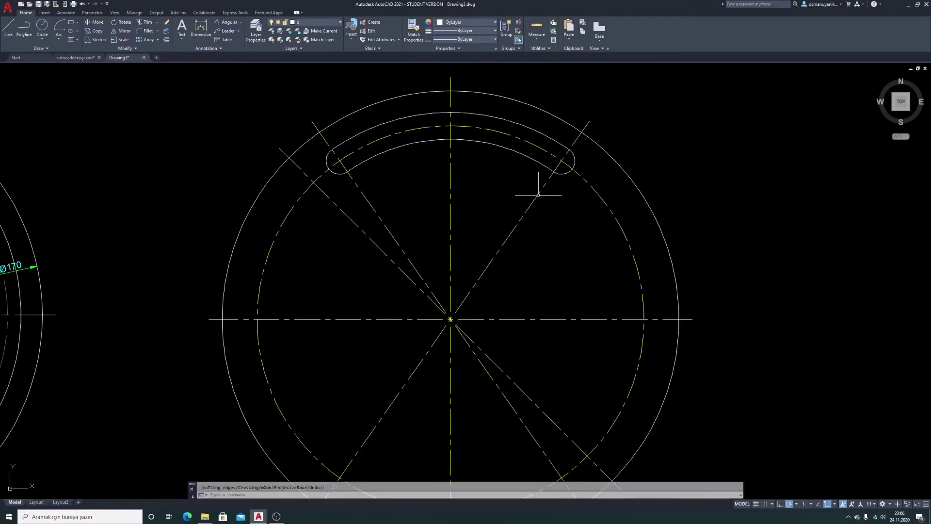
pyautogui.scroll(-2, 531, 194)
pyautogui.scroll(-2, 415, 207)
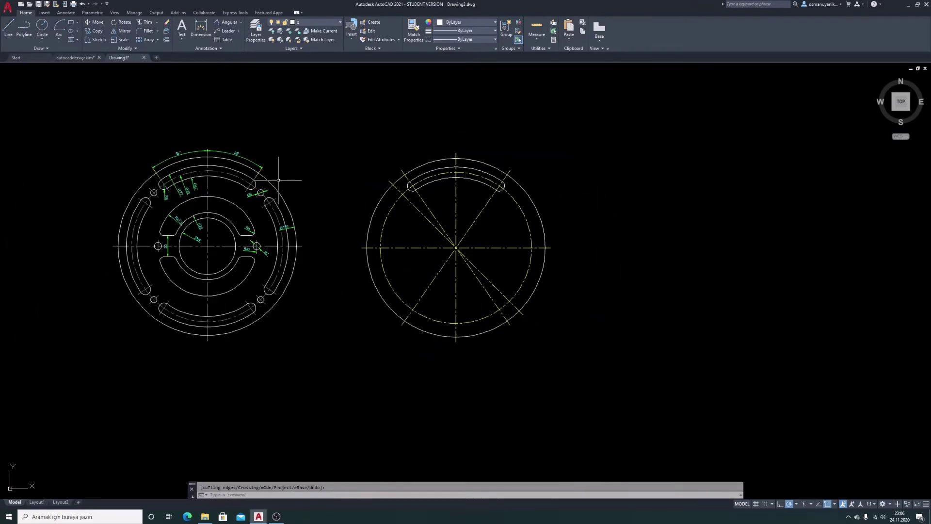
pyautogui.scroll(2, 167, 197)
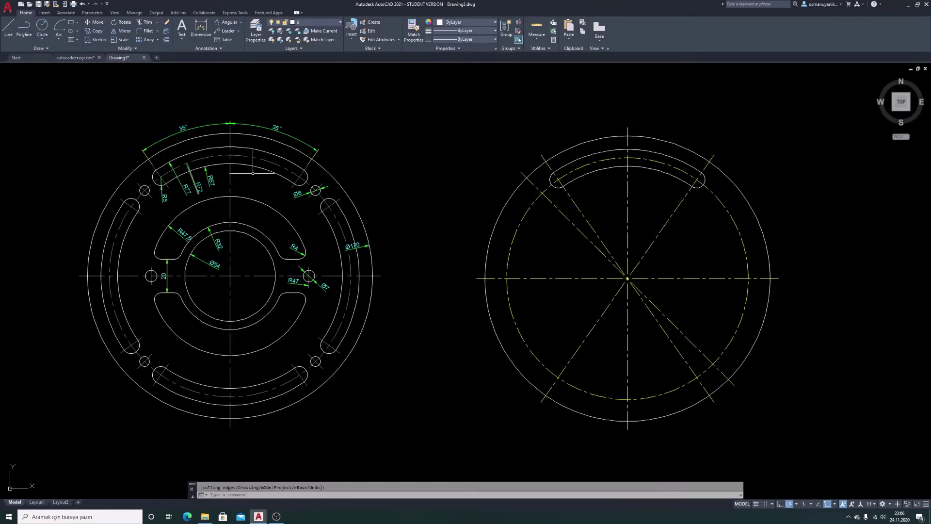
pyautogui.moveTo(578, 179); pyautogui.dragTo(434, 179, button='middle')
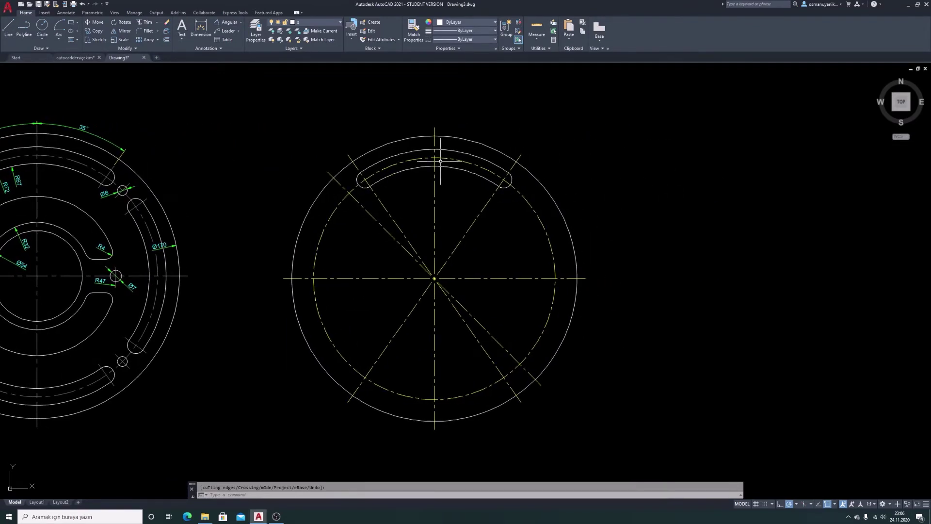
# Step: Offset two of the slot arcs by 2 units
pyautogui.scroll(2, 437, 145)
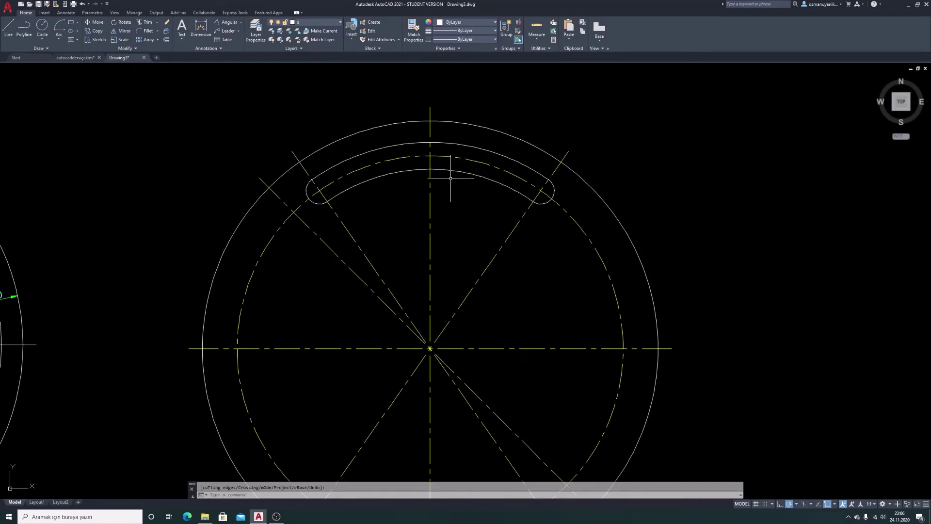
pyautogui.write('o')
pyautogui.press('Return')
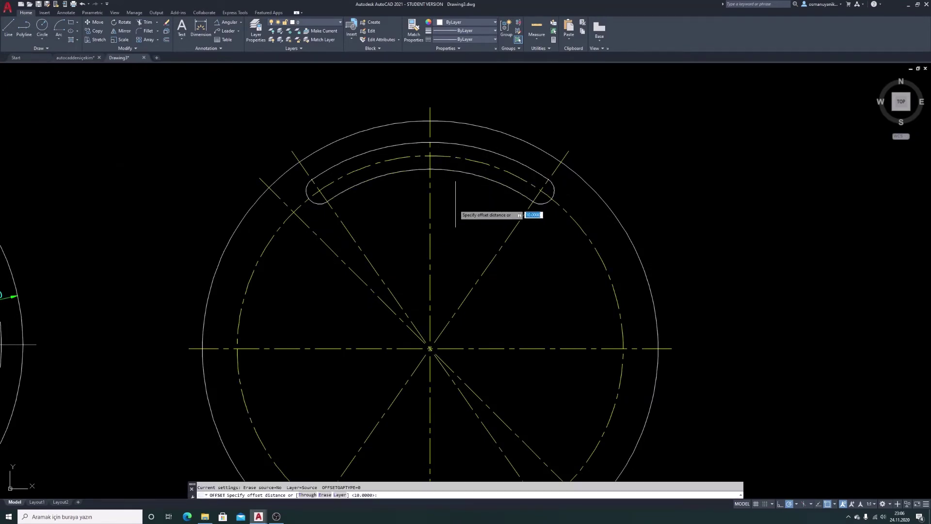
pyautogui.write('2')
pyautogui.press('Return')
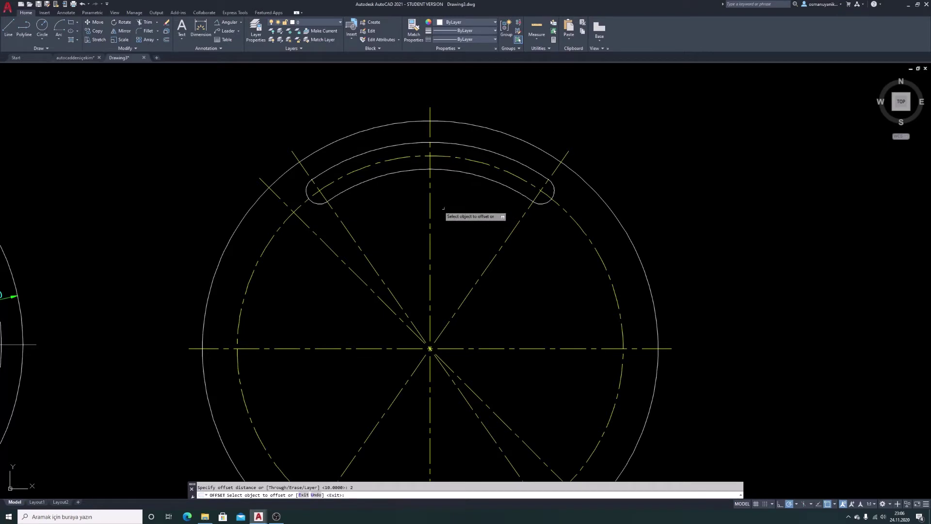
pyautogui.click(448, 169)
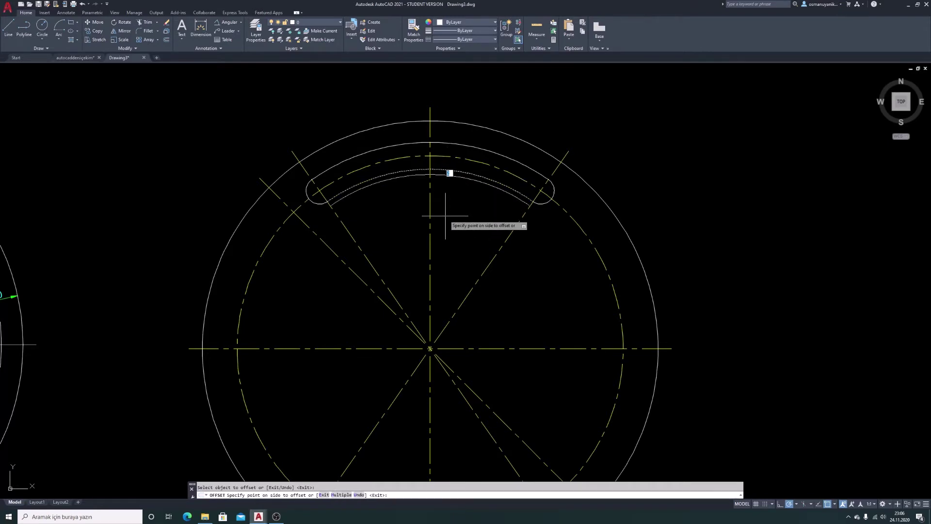
pyautogui.click(405, 143)
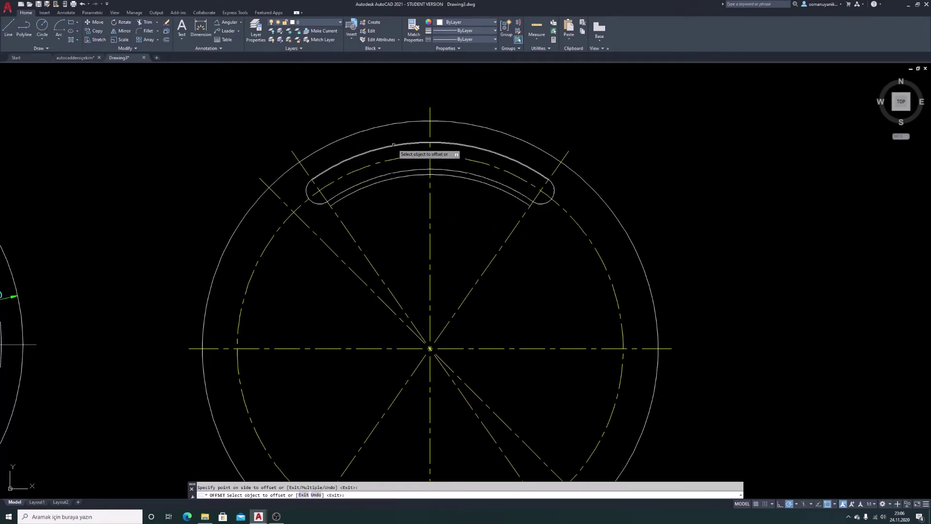
pyautogui.click(384, 97)
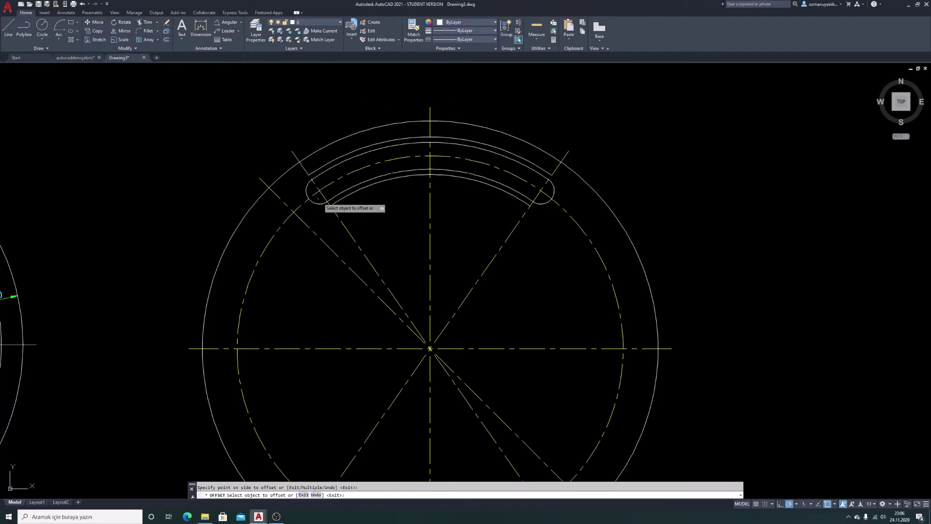
# Step: Pan and zoom onto the new flange's top slot and end the offset
pyautogui.scroll(4, 318, 200)
pyautogui.scroll(-3, 315, 199)
pyautogui.scroll(-2, 235, 206)
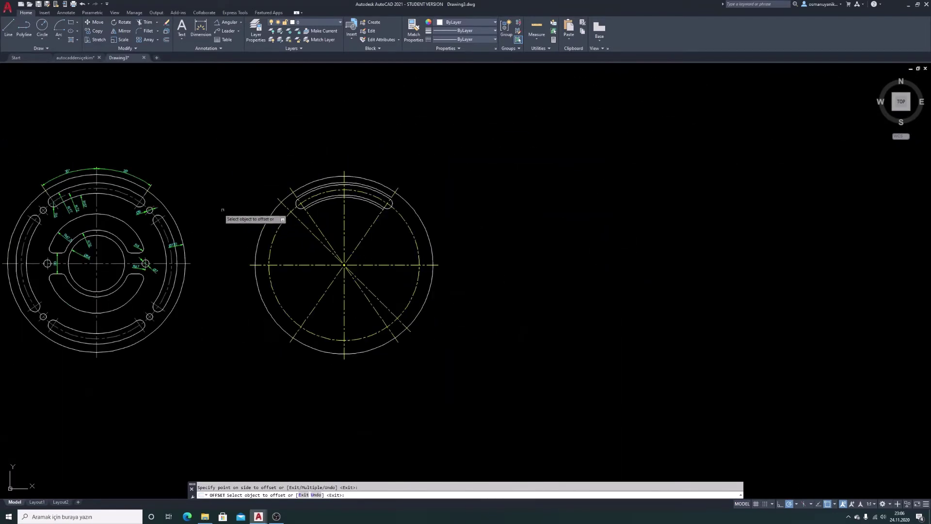
pyautogui.scroll(3, 53, 205)
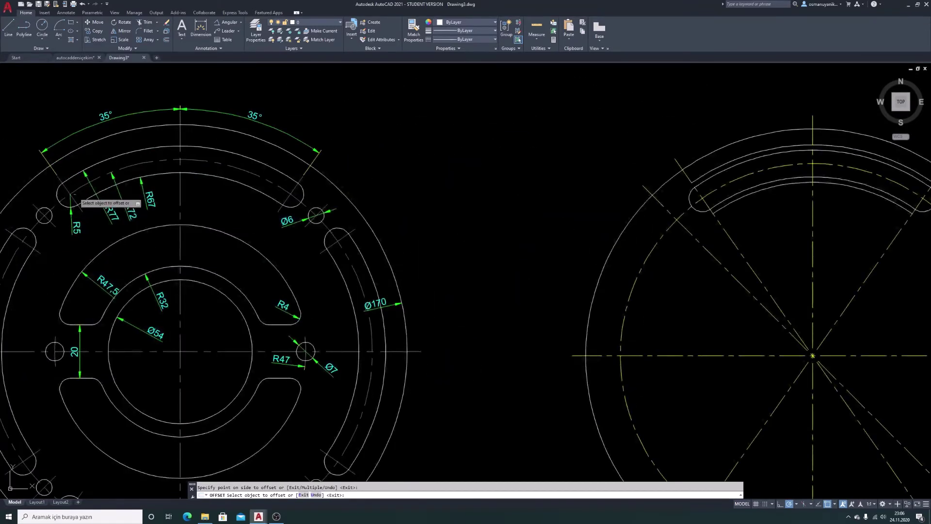
pyautogui.scroll(-1, 541, 213)
pyautogui.moveTo(541, 213); pyautogui.dragTo(388, 208, button='middle')
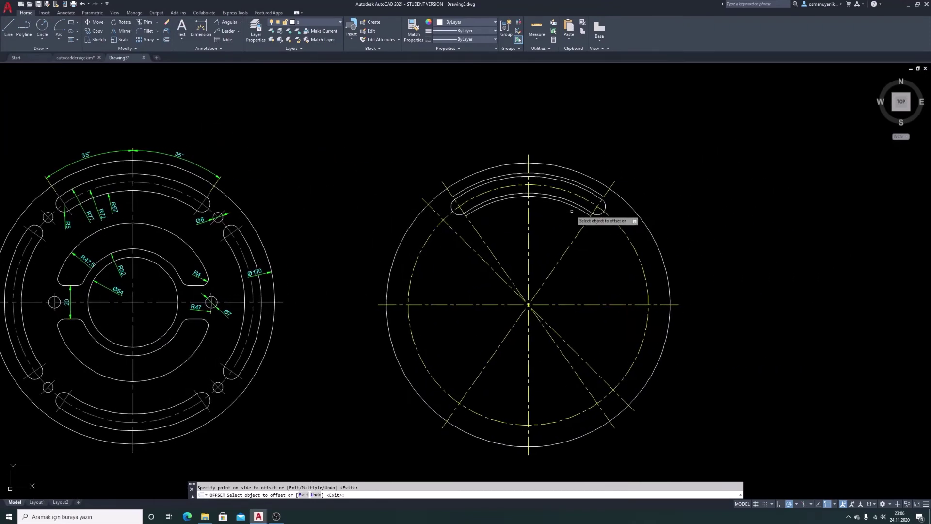
pyautogui.scroll(3, 568, 208)
pyautogui.moveTo(553, 204); pyautogui.dragTo(483, 206, button='middle')
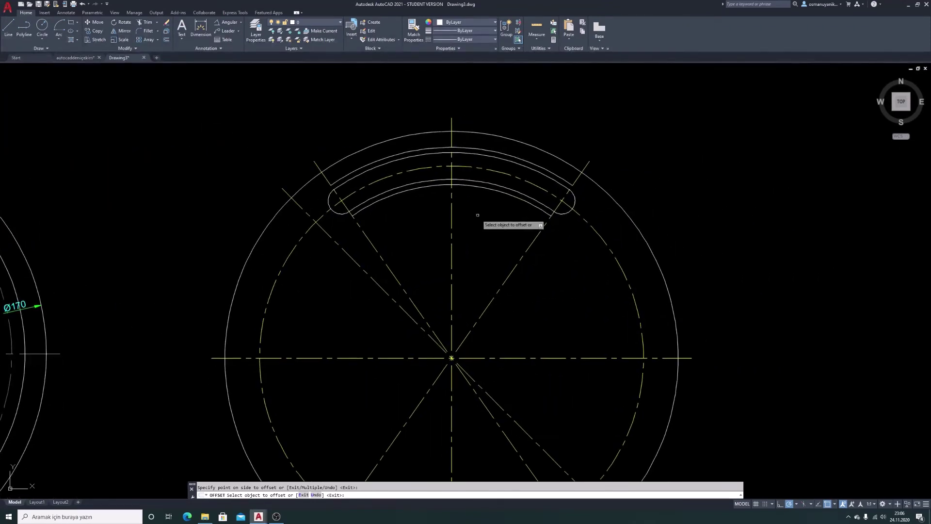
pyautogui.press('Return')
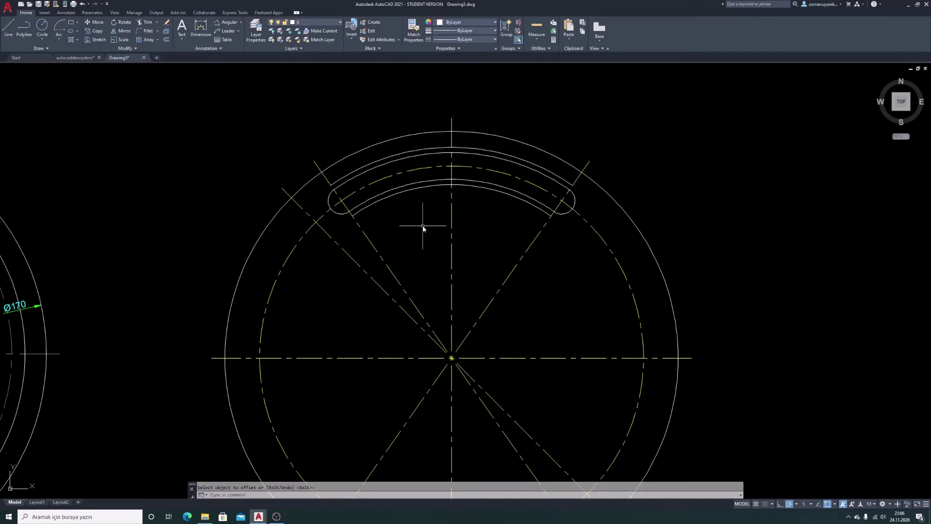
# Step: Trim the centre-line stubs near the slot ends and past the outer circle
pyautogui.press('Return')
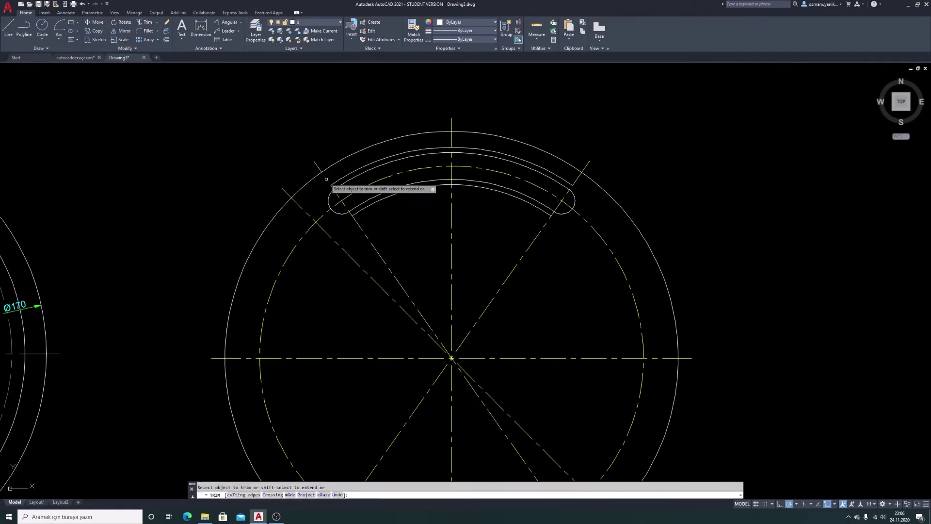
pyautogui.click(320, 170)
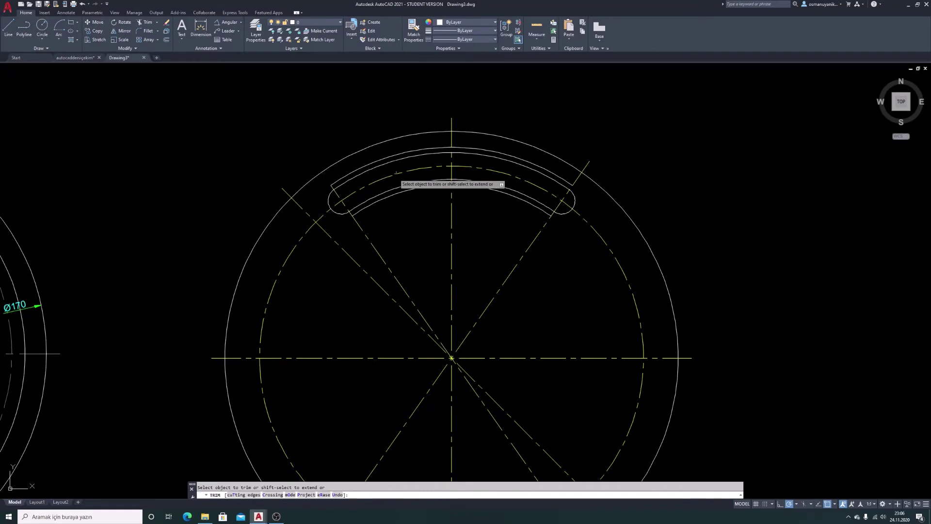
pyautogui.click(355, 220)
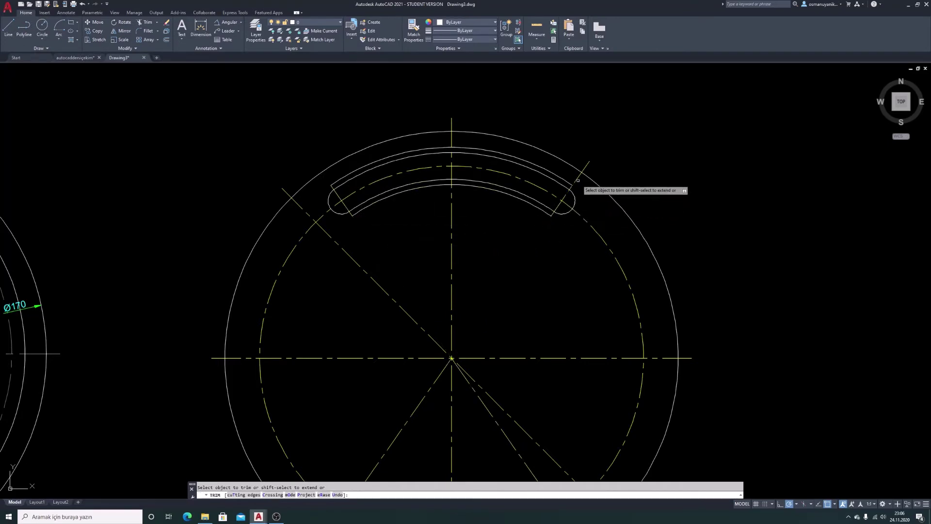
pyautogui.click(577, 177)
pyautogui.click(588, 167)
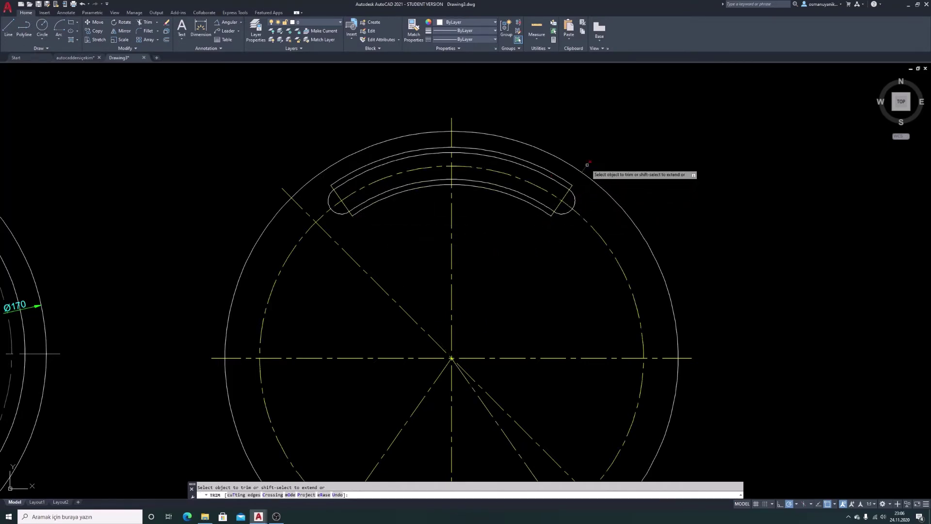
pyautogui.press('Return')
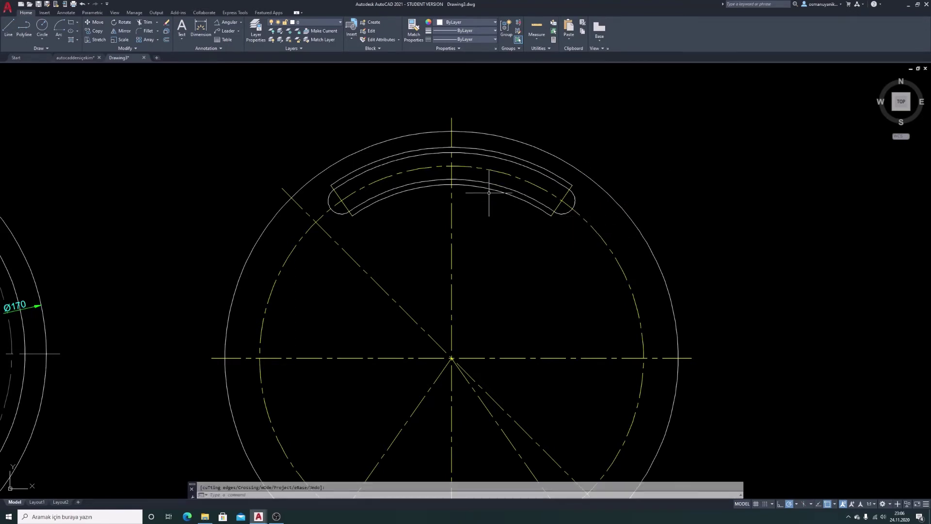
# Step: Delete the two leftover slot arcs and pan to compare with the reference
pyautogui.click(490, 191)
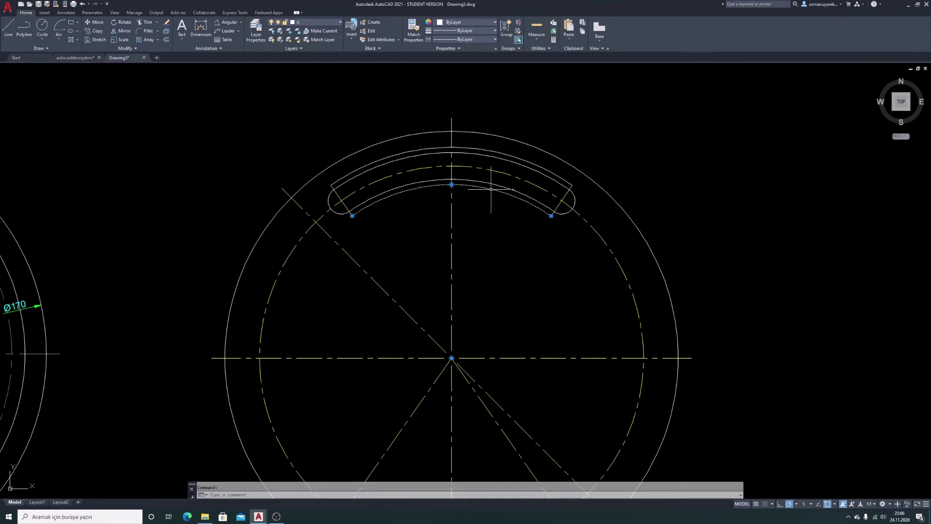
pyautogui.click(506, 153)
pyautogui.press('Delete')
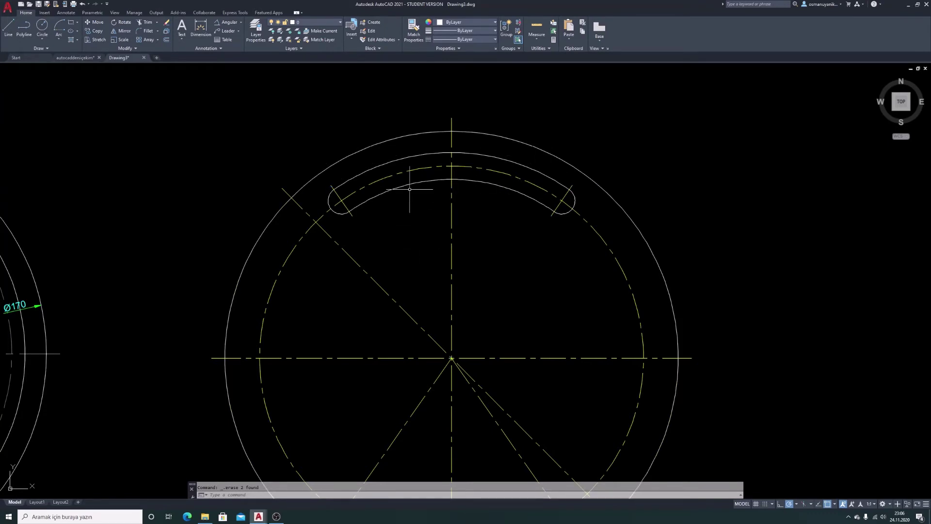
pyautogui.scroll(-2, 388, 203)
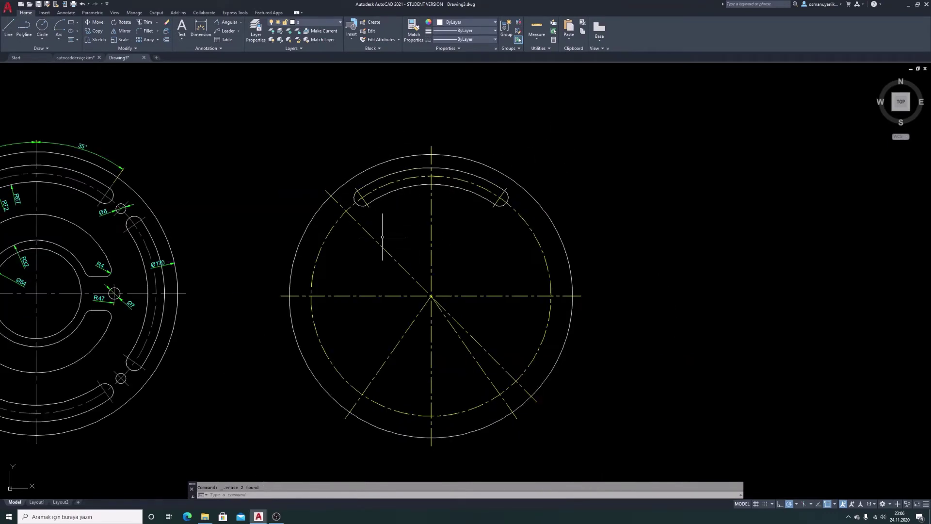
pyautogui.moveTo(377, 202); pyautogui.dragTo(420, 216, button='middle')
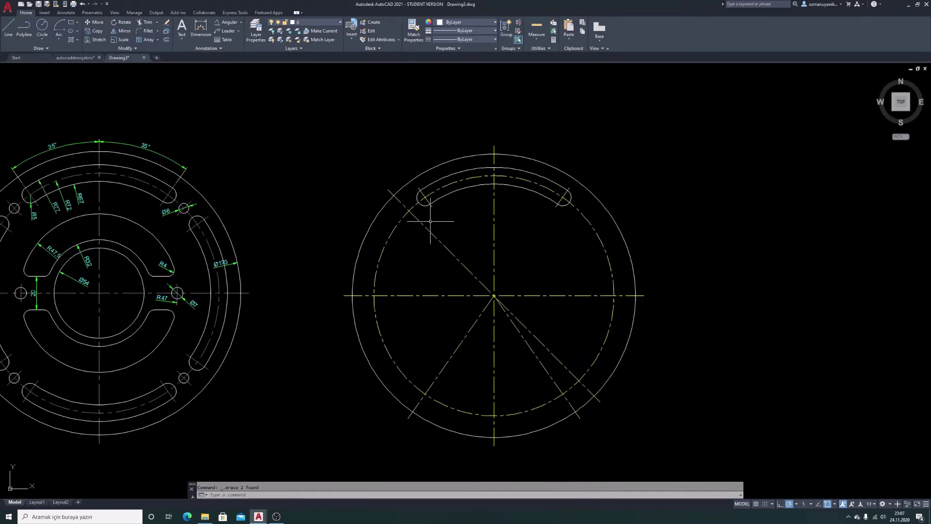
pyautogui.moveTo(301, 222); pyautogui.dragTo(357, 204, button='middle')
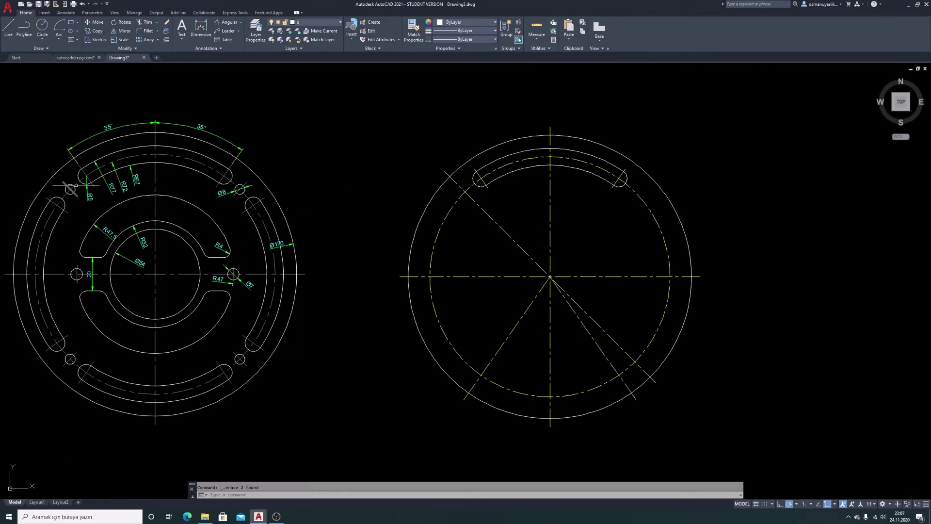
pyautogui.scroll(4, 51, 199)
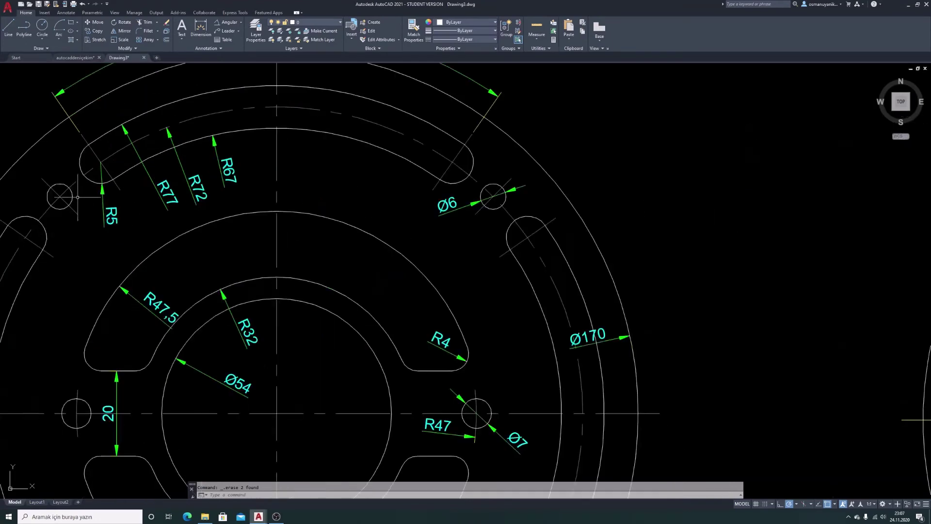
# Step: Draw a radius-3 hole where the upper-left diagonal meets the pitch circle
pyautogui.scroll(-4, 84, 206)
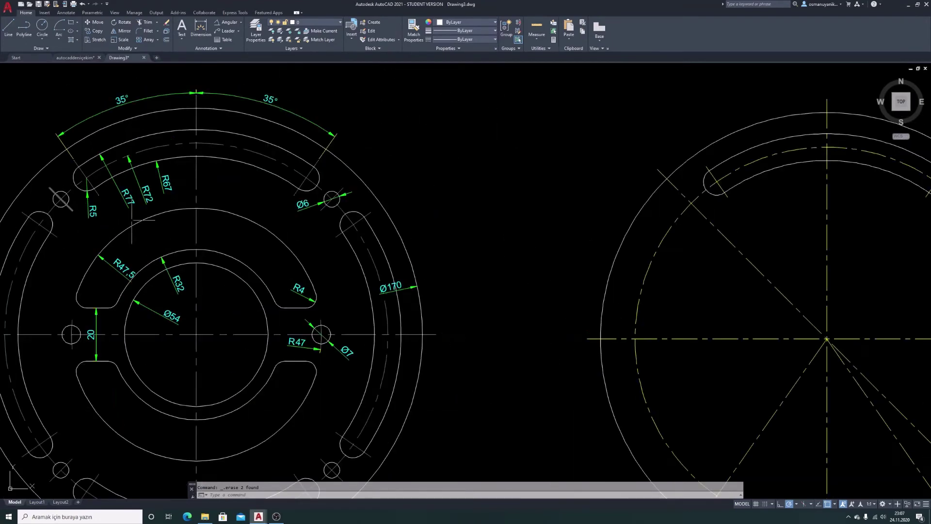
pyautogui.scroll(4, 305, 204)
pyautogui.scroll(-2, 305, 203)
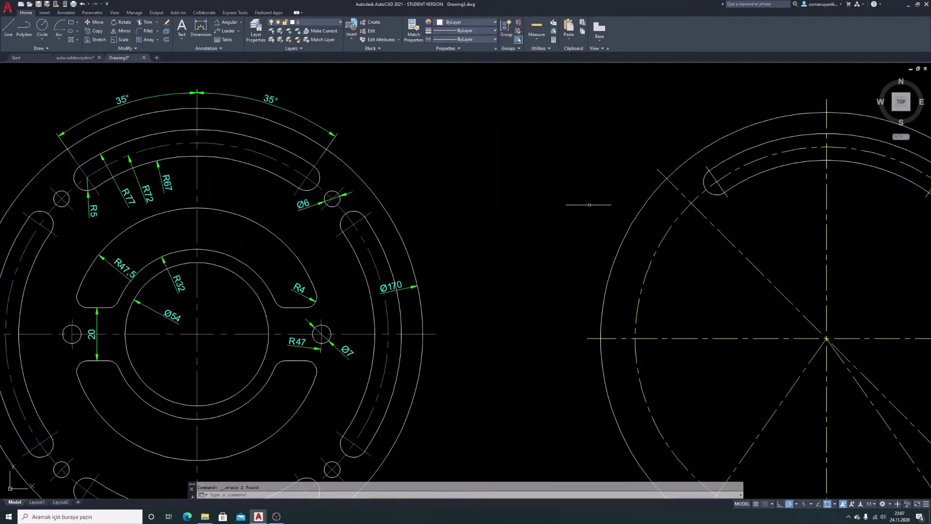
pyautogui.moveTo(589, 205); pyautogui.dragTo(359, 205, button='middle')
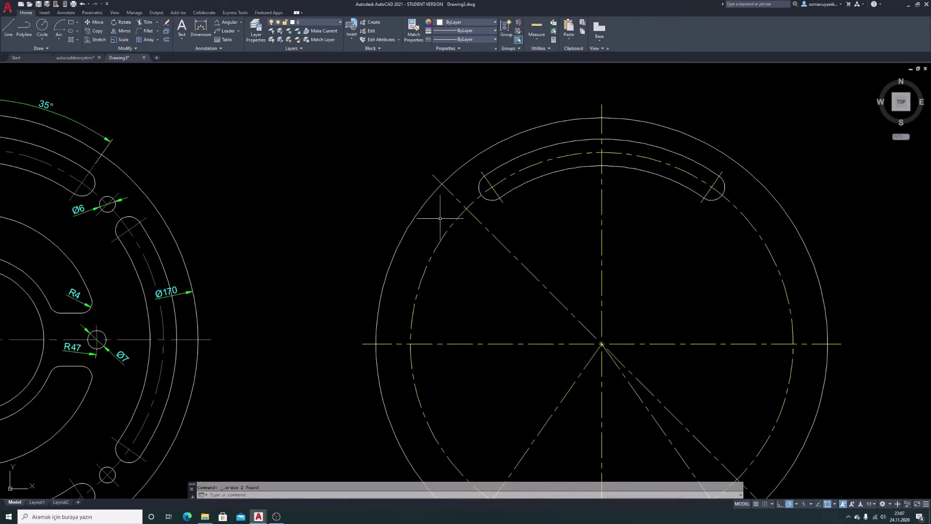
pyautogui.write('c')
pyautogui.press('Return')
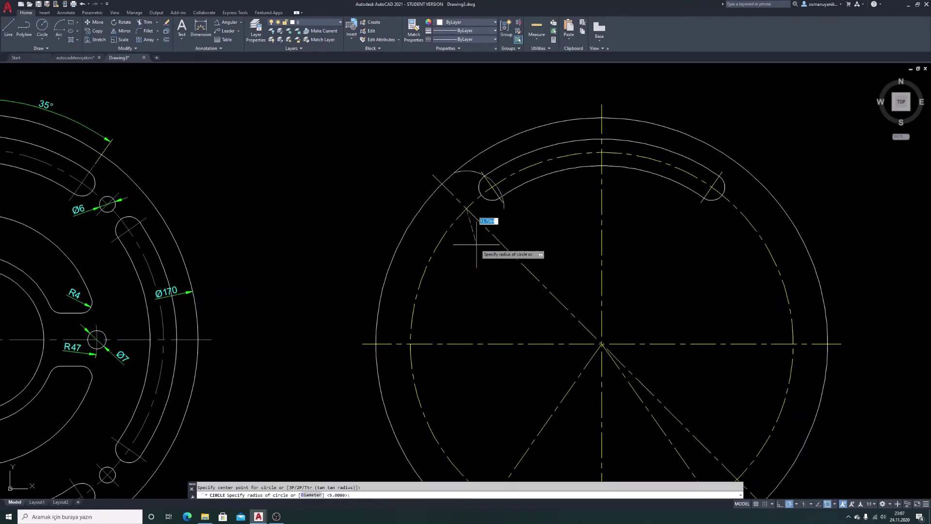
pyautogui.click(467, 208)
pyautogui.write('3')
pyautogui.press('Return')
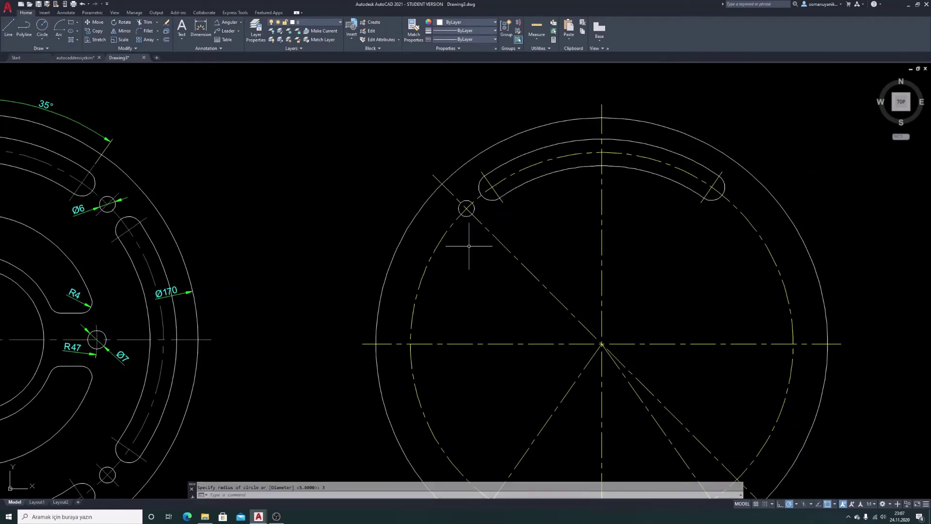
# Step: Offset the R3 hole outward by 3 to make a helper circle
pyautogui.scroll(1, 473, 232)
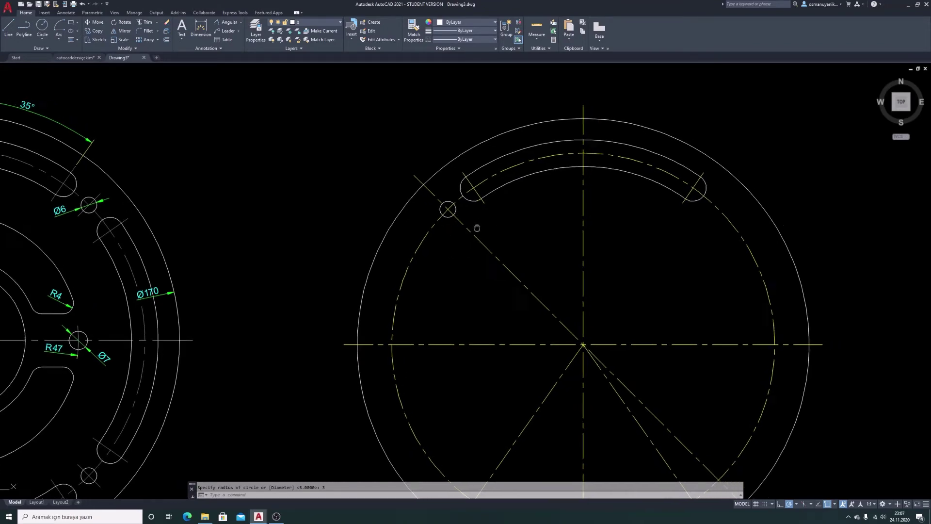
pyautogui.scroll(2, 466, 228)
pyautogui.scroll(1, 443, 231)
pyautogui.scroll(-4, 453, 233)
pyautogui.scroll(2, 453, 233)
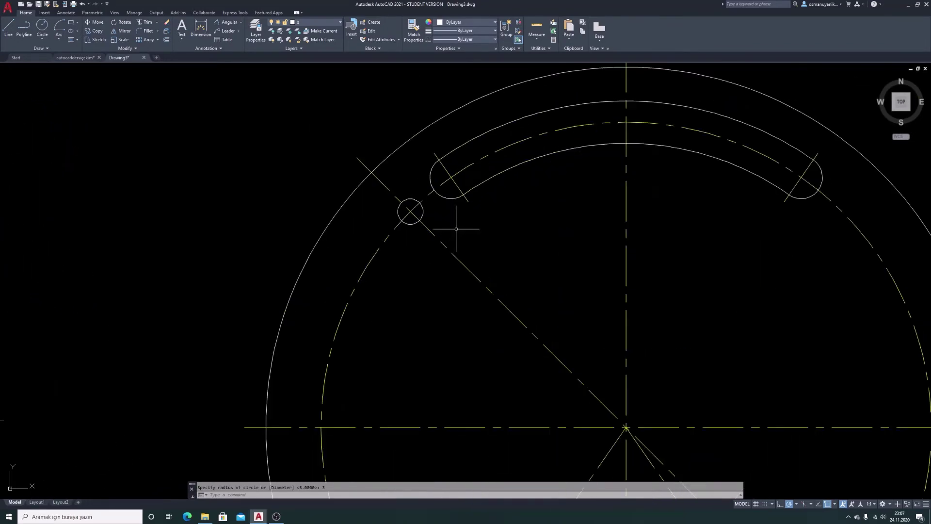
pyautogui.write('d')
pyautogui.press('Return')
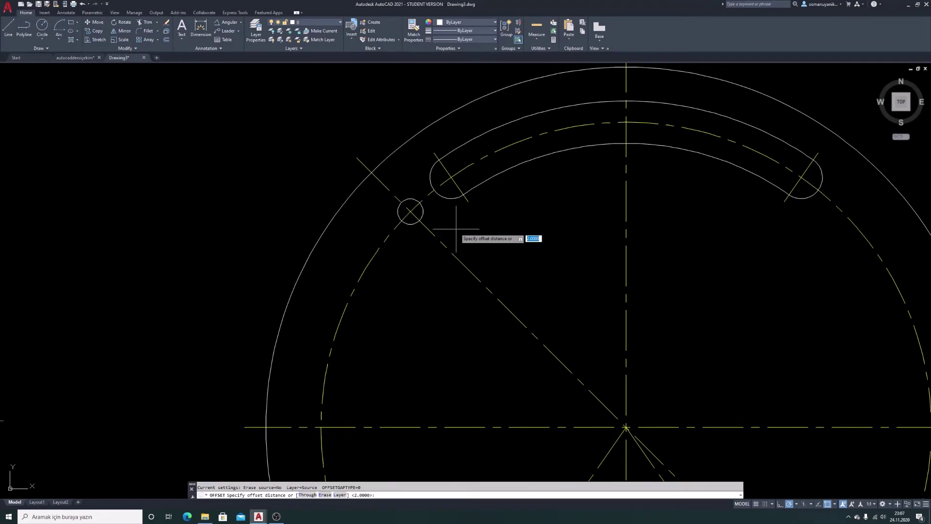
pyautogui.write('3')
pyautogui.press('Return')
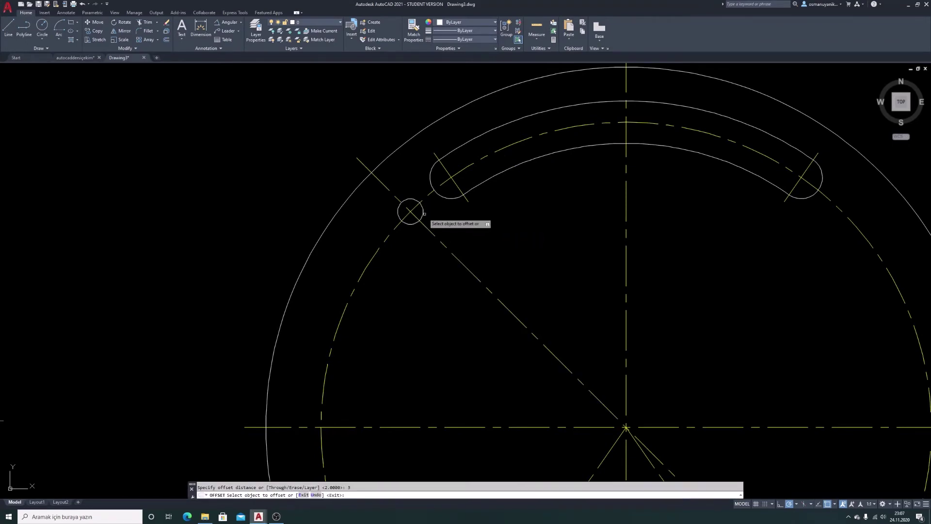
pyautogui.click(428, 217)
pyautogui.click(485, 234)
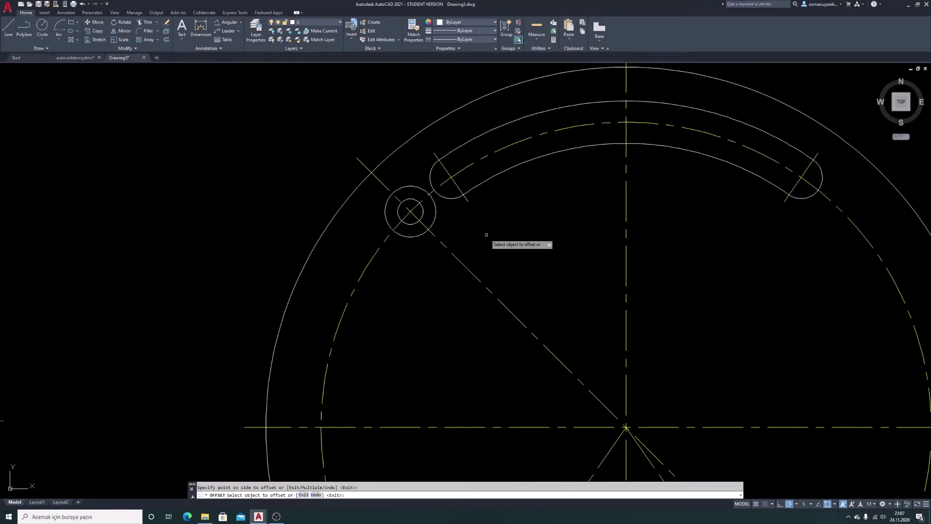
pyautogui.press('Return')
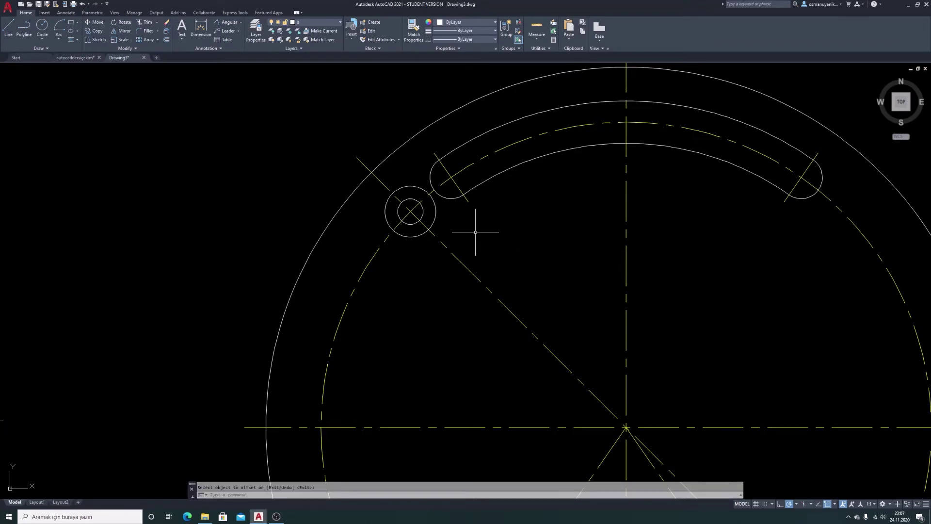
# Step: Trim the diagonal line outside the helper circle, then delete the helper circle
pyautogui.write('tr')
pyautogui.press('Return')
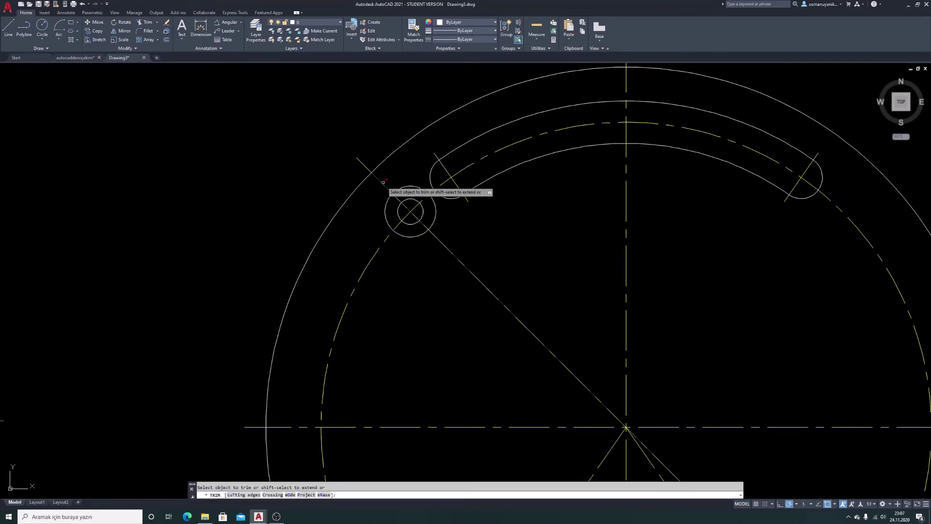
pyautogui.click(364, 165)
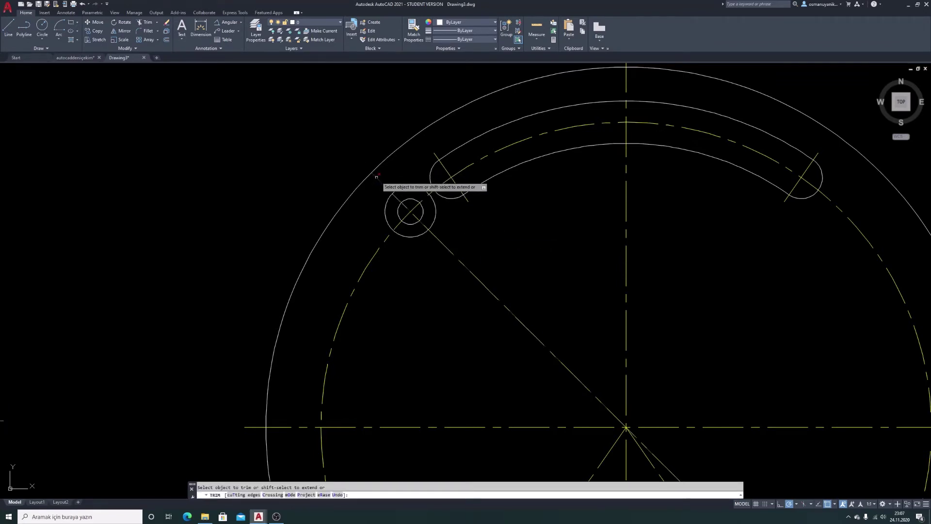
pyautogui.click(440, 240)
pyautogui.press('Return')
pyautogui.click(435, 216)
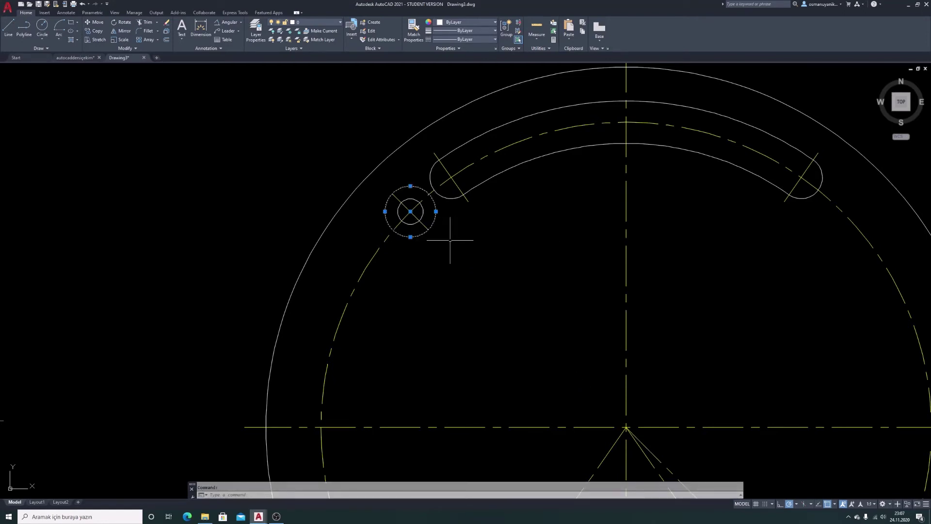
pyautogui.press('Delete')
pyautogui.scroll(-2, 411, 211)
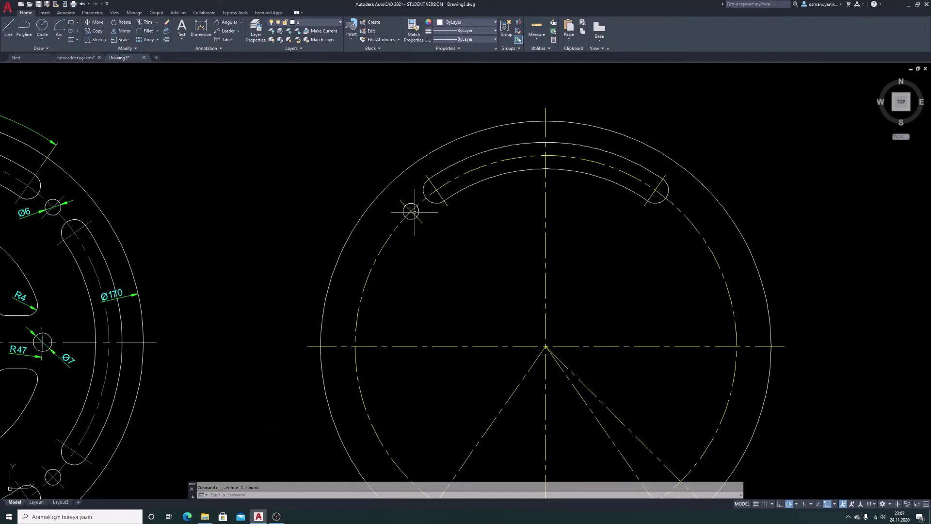
pyautogui.scroll(-2, 424, 222)
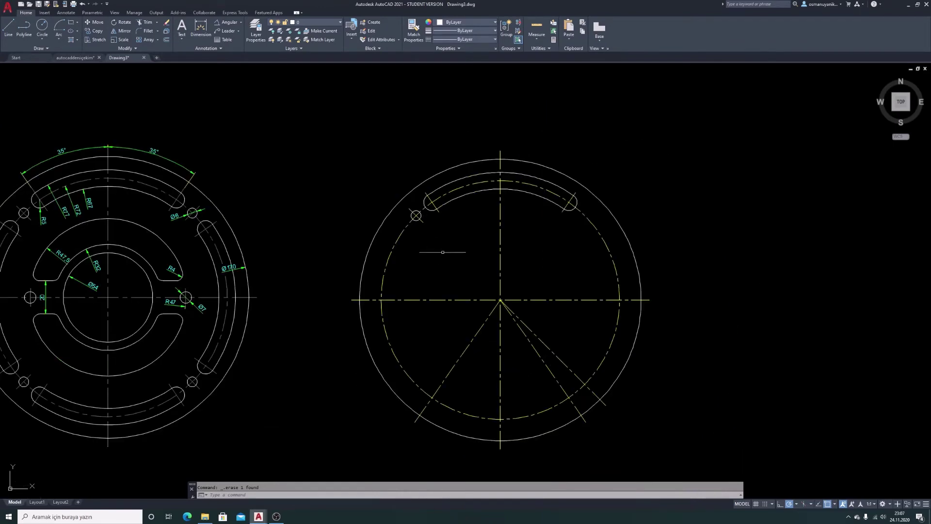
pyautogui.moveTo(443, 252); pyautogui.dragTo(490, 214, button='middle')
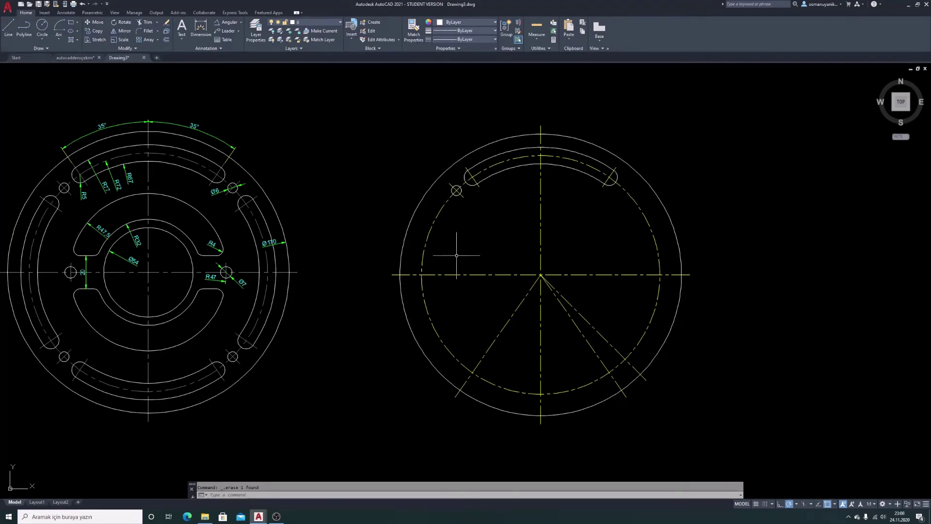
# Step: Select the top slot's arcs, end caps, short end line and small hole for arraying
pyautogui.press('Return')
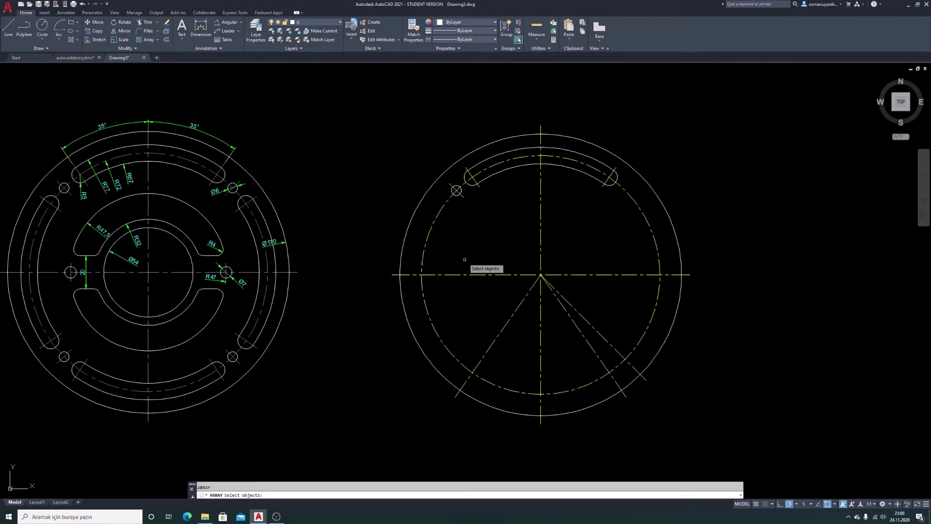
pyautogui.scroll(4, 466, 183)
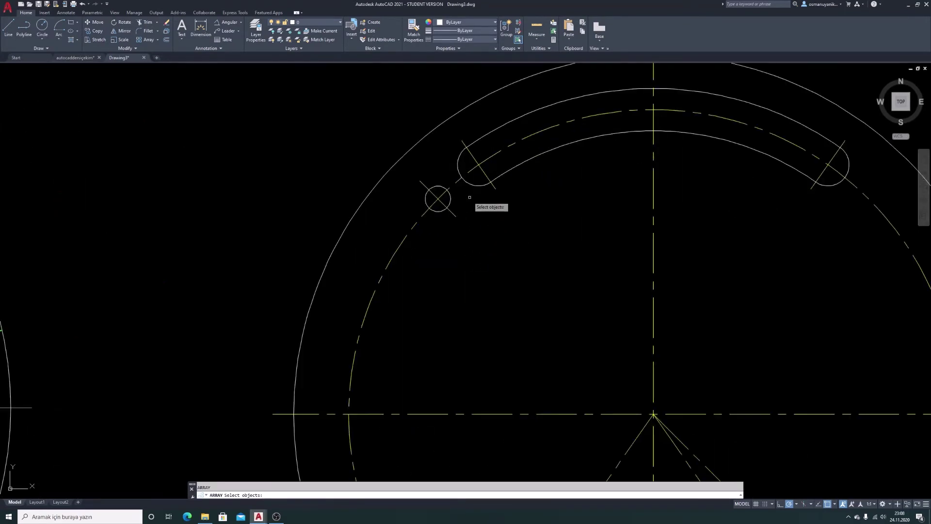
pyautogui.click(440, 199)
pyautogui.click(471, 187)
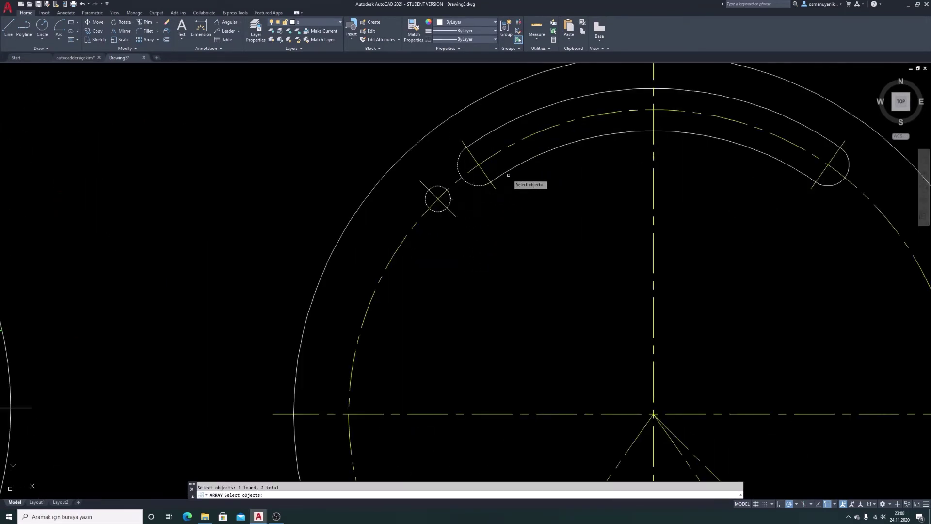
pyautogui.click(509, 170)
pyautogui.click(500, 125)
pyautogui.scroll(-2, 544, 144)
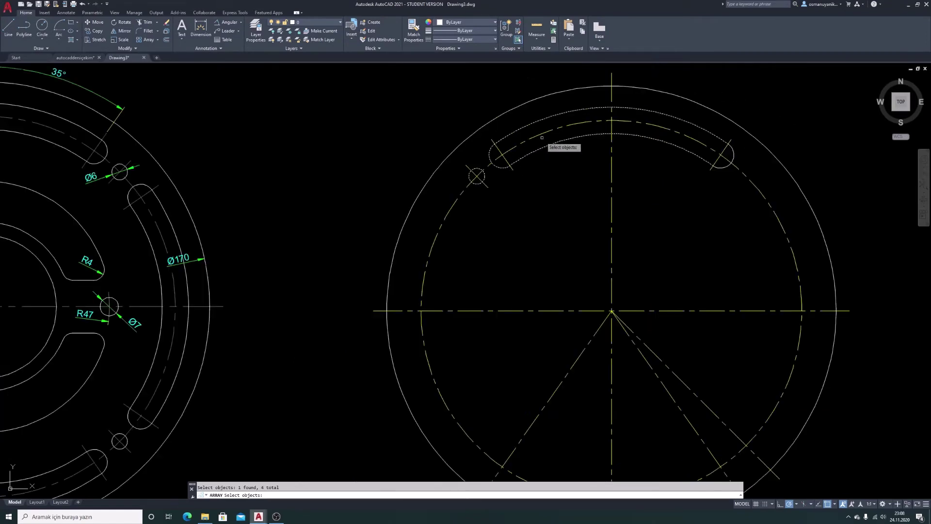
pyautogui.click(656, 153)
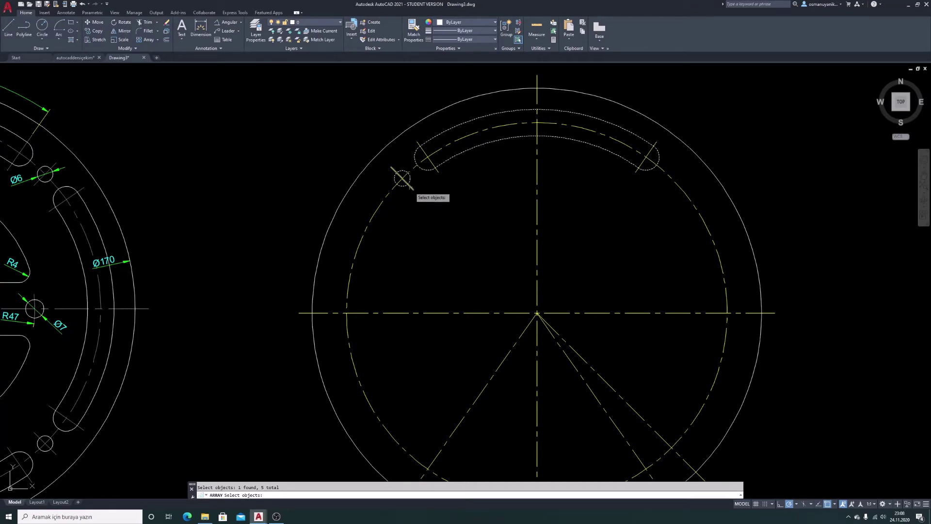
pyautogui.click(391, 190)
pyautogui.click(435, 171)
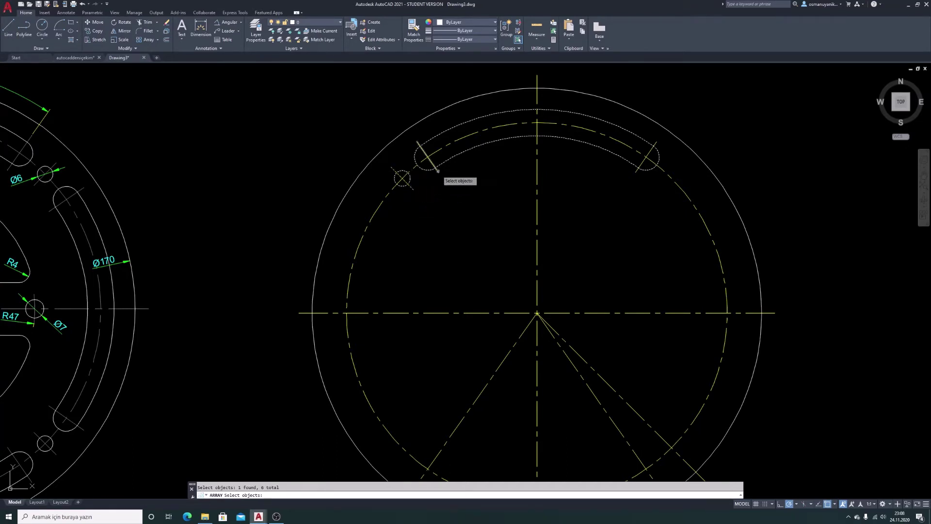
pyautogui.click(645, 159)
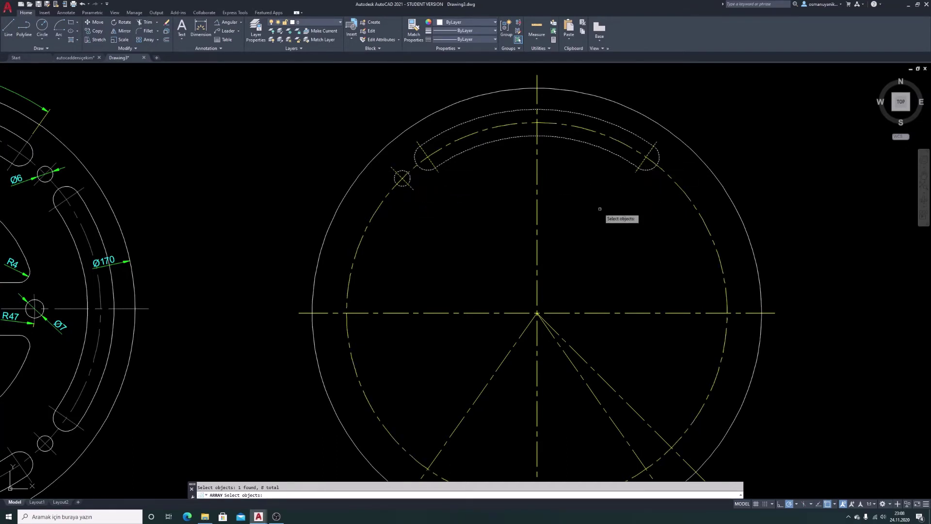
pyautogui.scroll(-2, 550, 133)
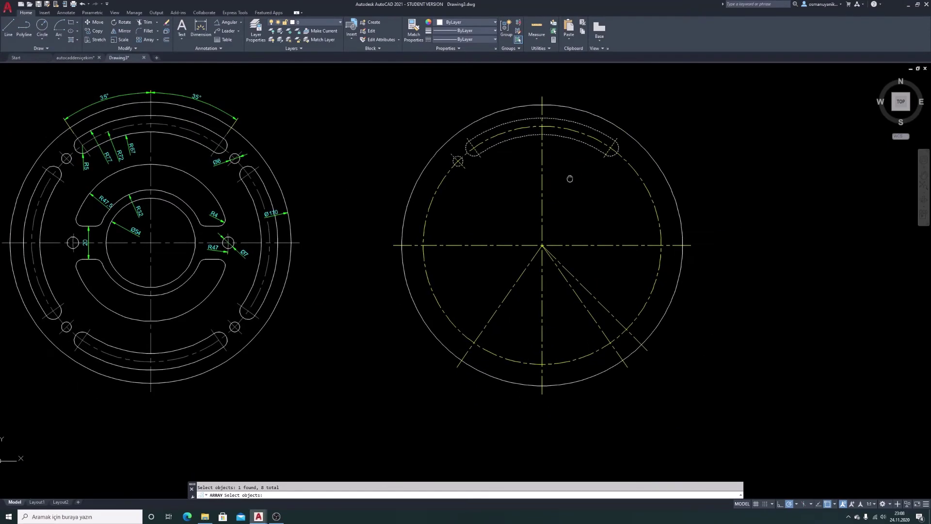
pyautogui.press('Return')
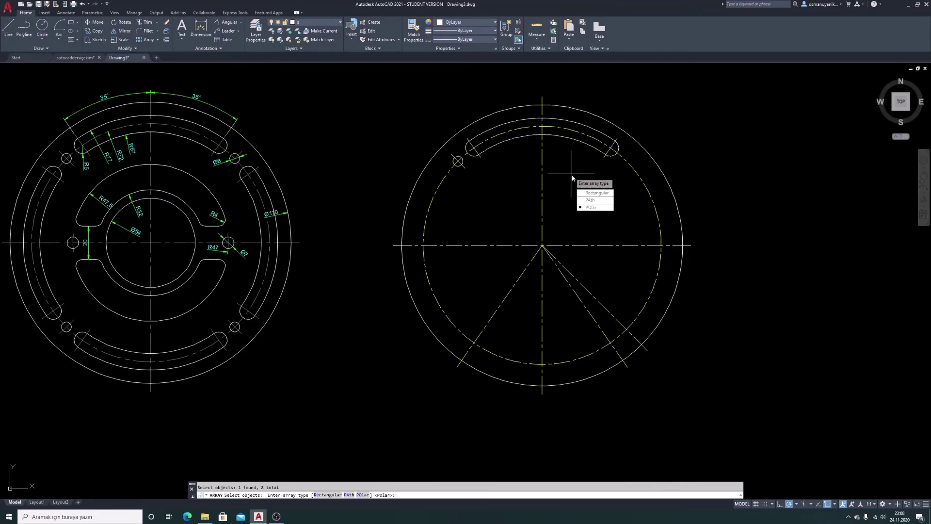
# Step: Make it a polar array about the plate centre with 4 items 90° apart
pyautogui.press('Return')
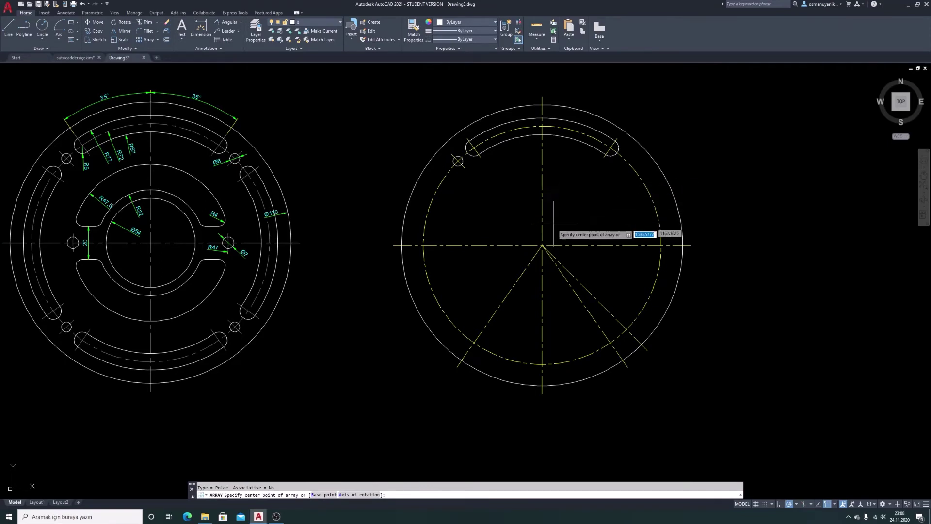
pyautogui.click(542, 245)
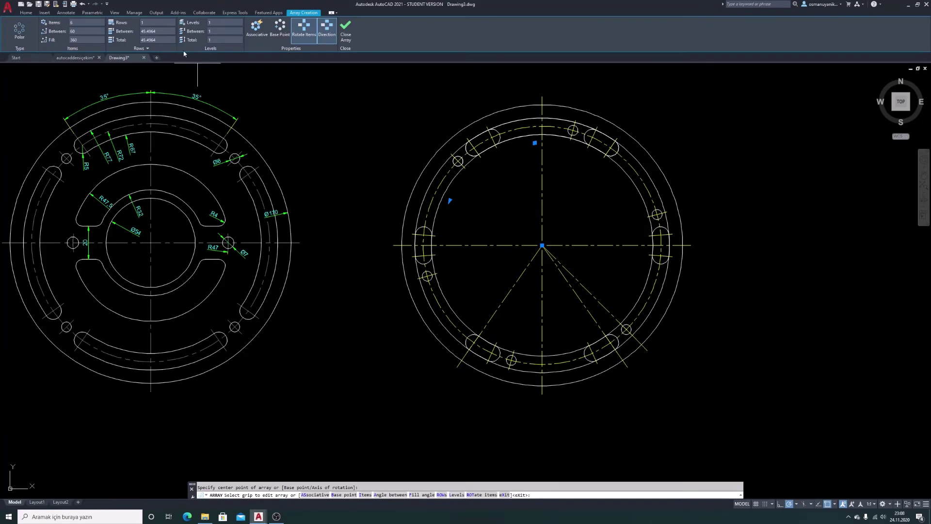
pyautogui.moveTo(395, 155); pyautogui.dragTo(418, 176, button='middle')
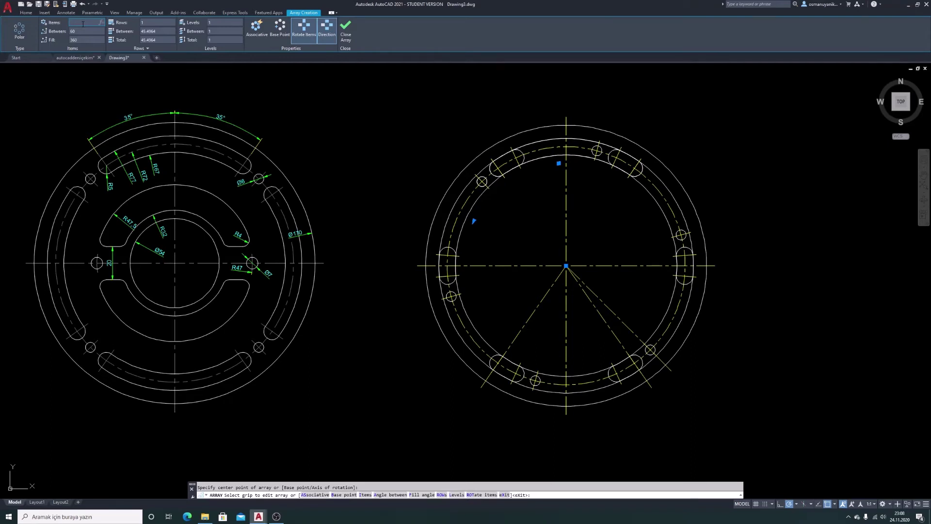
pyautogui.write('4')
pyautogui.press('Return')
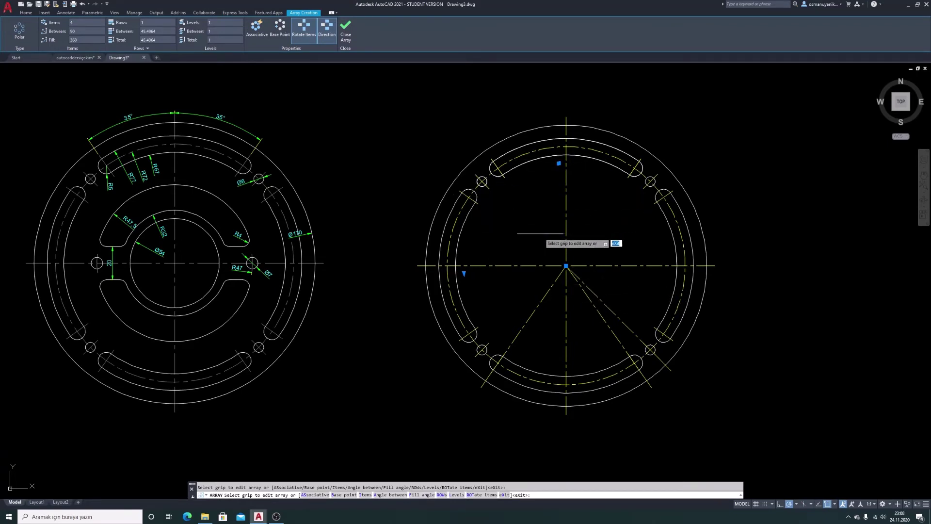
pyautogui.click(351, 38)
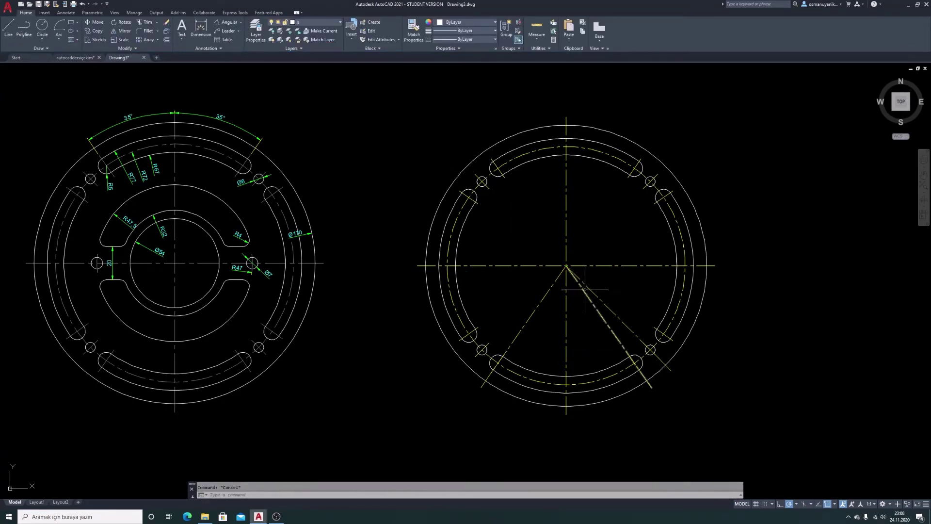
# Step: Select the right diagonal and the other two diagonal centre lines, then delete them
pyautogui.click(601, 301)
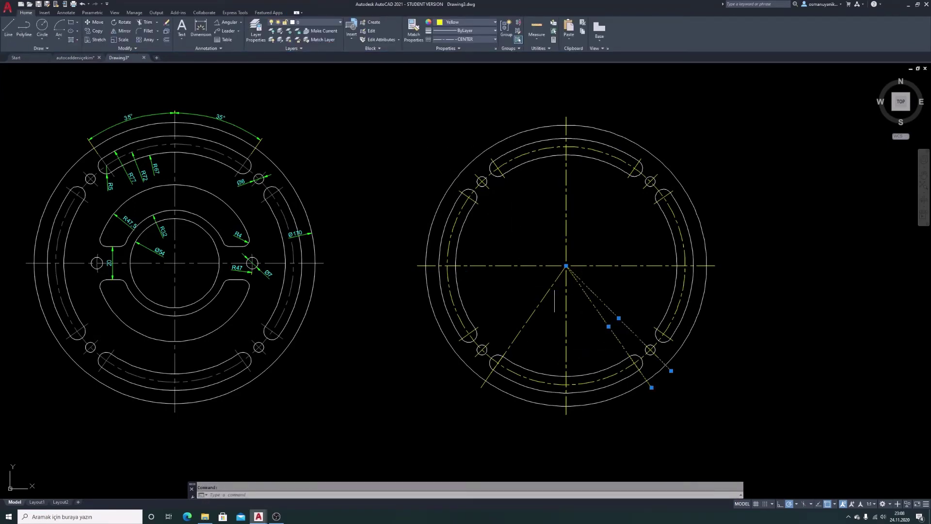
pyautogui.click(553, 286)
pyautogui.press('Delete')
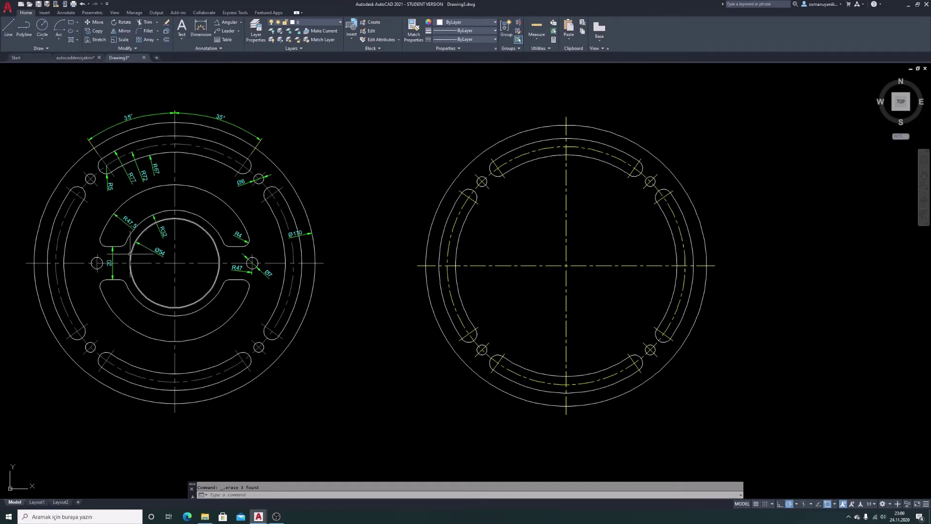
pyautogui.scroll(2, 140, 253)
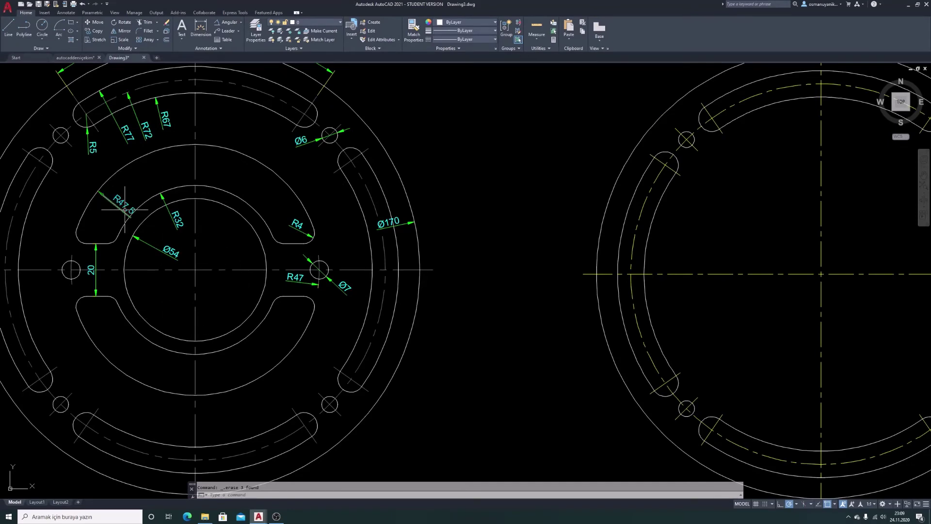
pyautogui.scroll(-2, 117, 207)
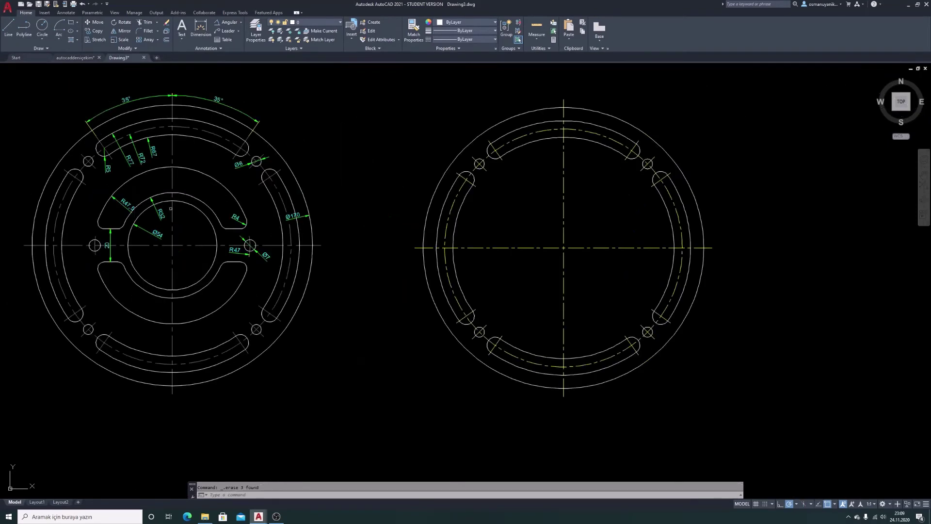
# Step: Draw a radius 47.5 circle centred on the plate centre
pyautogui.write('c')
pyautogui.press('Return')
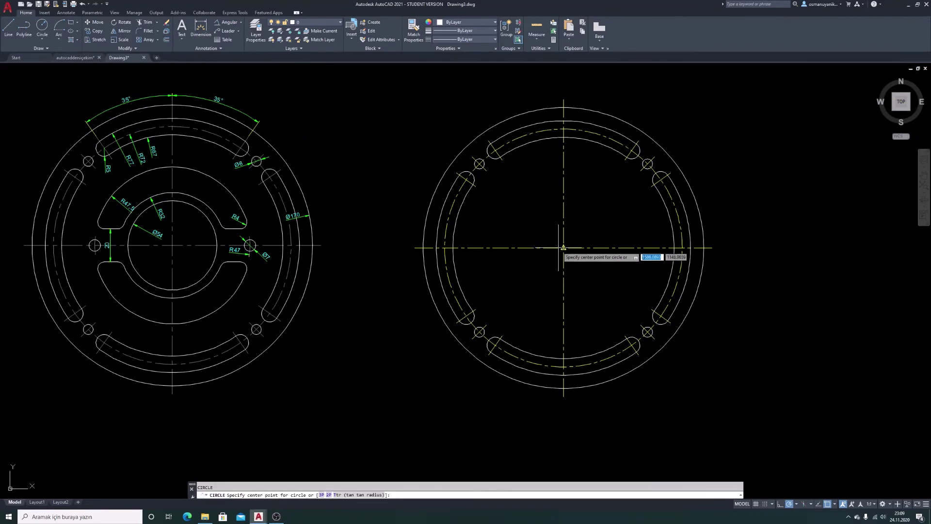
pyautogui.click(563, 248)
pyautogui.write('47.5')
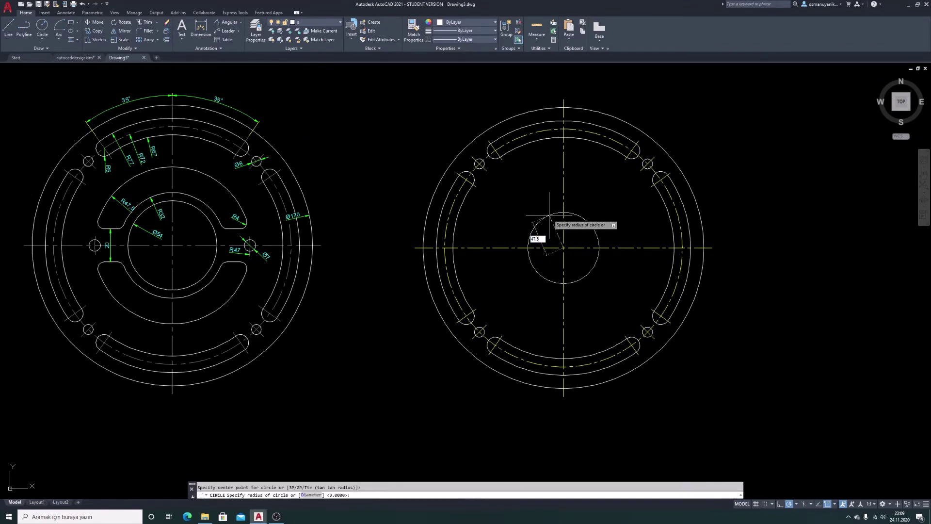
pyautogui.press('Return')
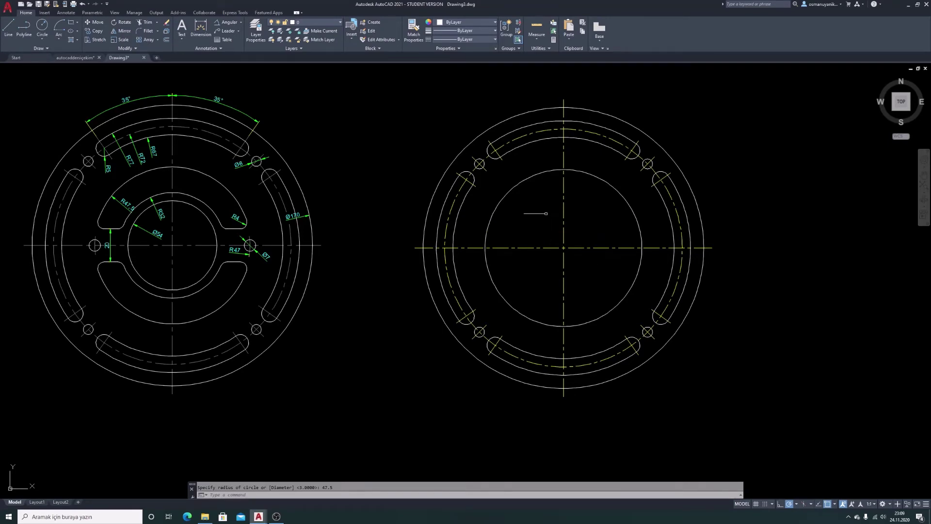
pyautogui.scroll(4, 127, 206)
pyautogui.scroll(-2, 174, 198)
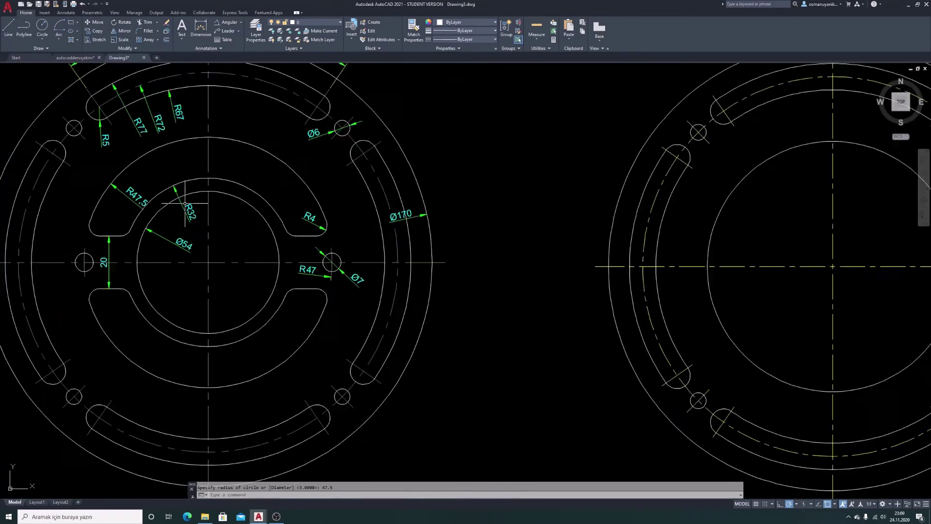
pyautogui.scroll(-2, 175, 199)
# Step: Draw a second, radius 32 circle on the same plate centre
pyautogui.write('c')
pyautogui.press('Return')
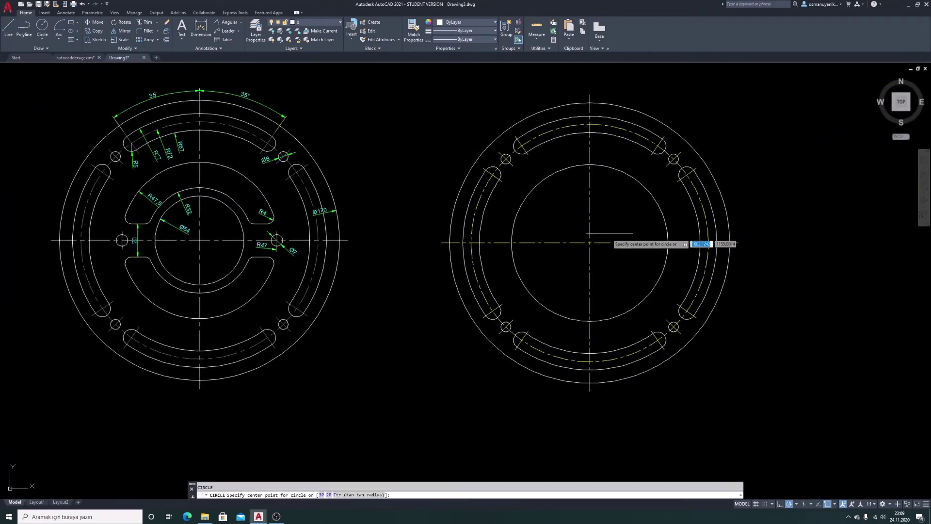
pyautogui.click(590, 242)
pyautogui.write('32')
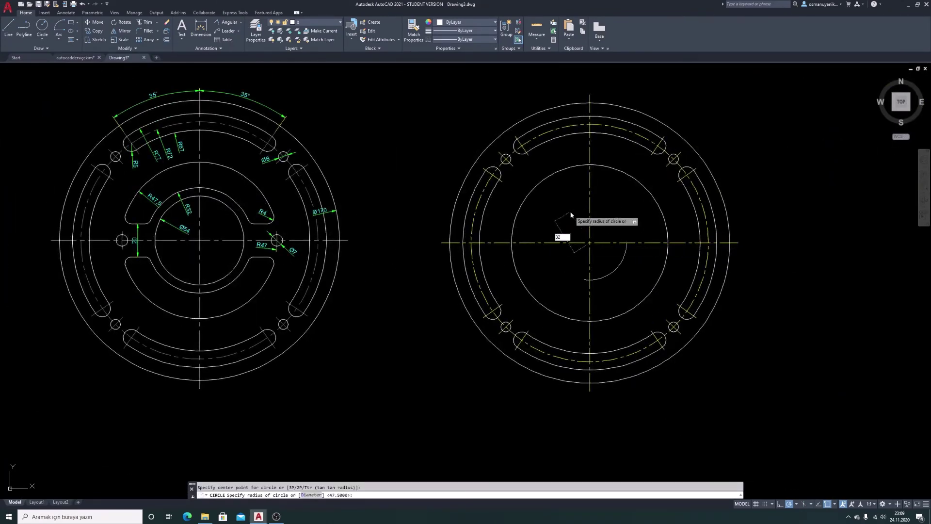
pyautogui.press('Return')
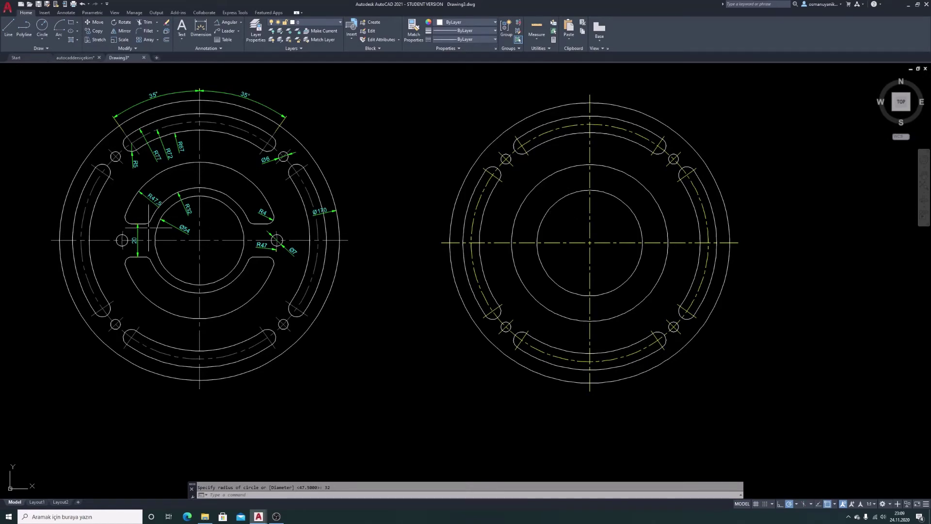
pyautogui.scroll(2, 131, 251)
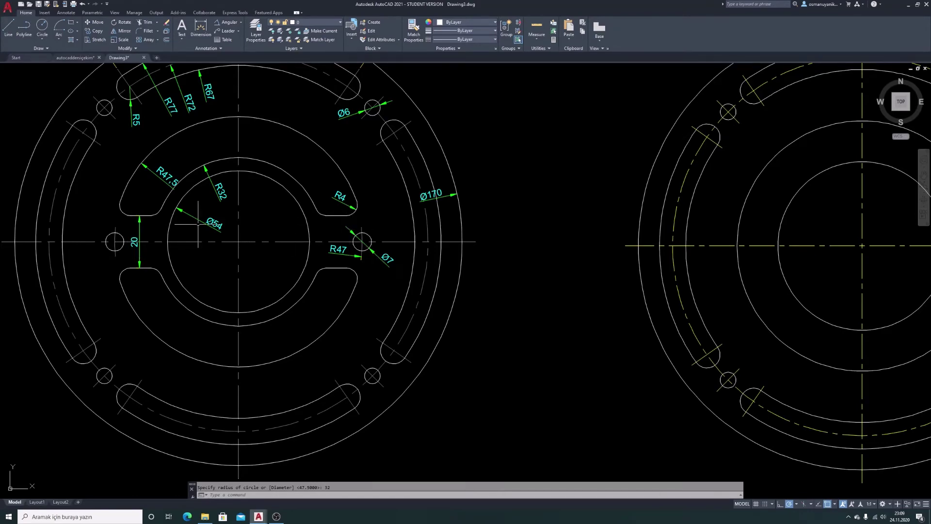
pyautogui.scroll(-1, 339, 202)
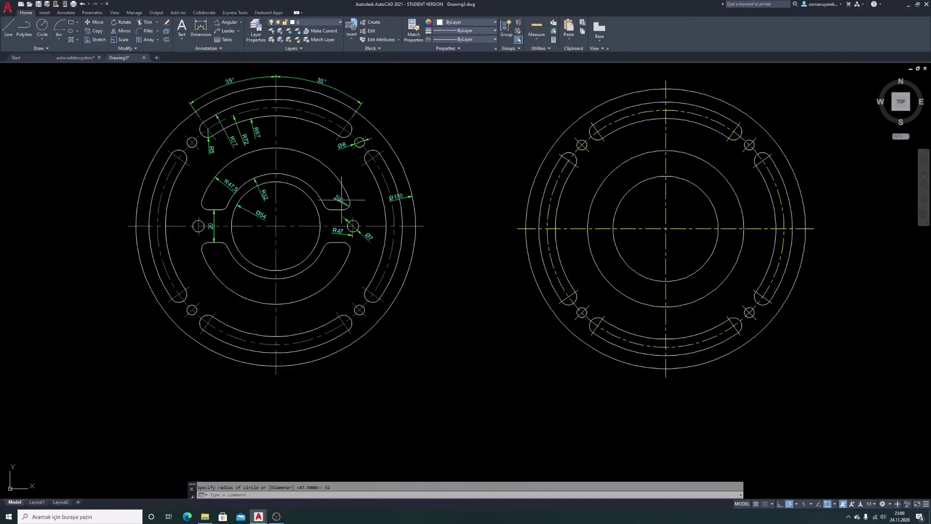
pyautogui.scroll(3, 347, 201)
pyautogui.scroll(-5, 348, 200)
pyautogui.scroll(2, 343, 233)
pyautogui.moveTo(367, 237); pyautogui.dragTo(321, 243, button='middle')
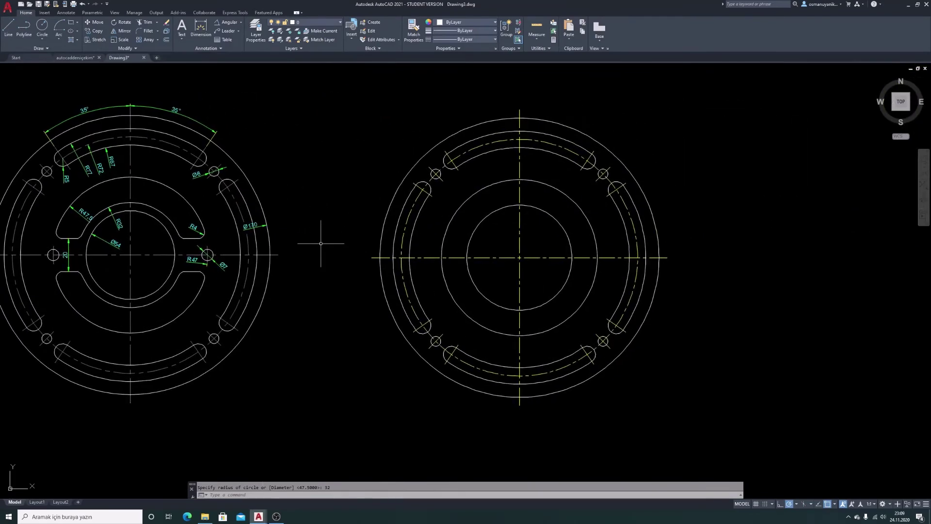
# Step: Offset the horizontal centre line 10 units upward
pyautogui.press('Return')
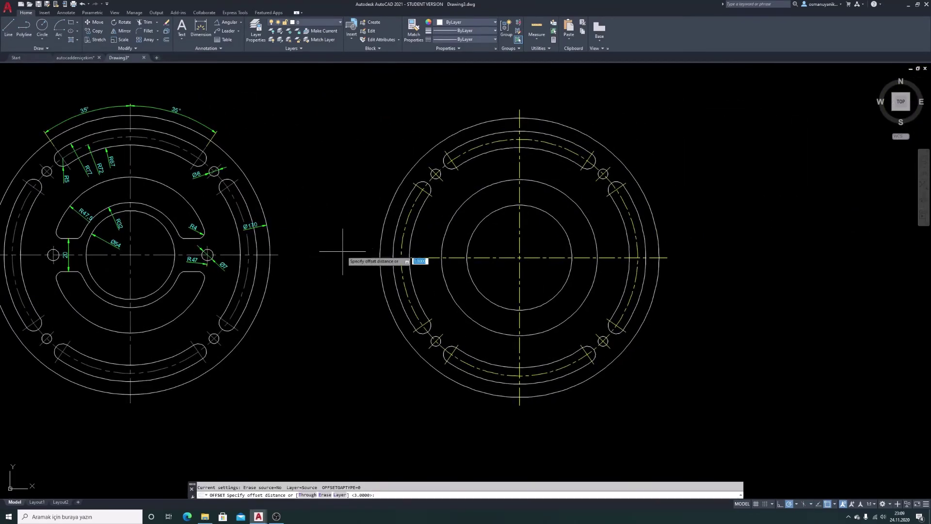
pyautogui.write('0')
pyautogui.press('Return')
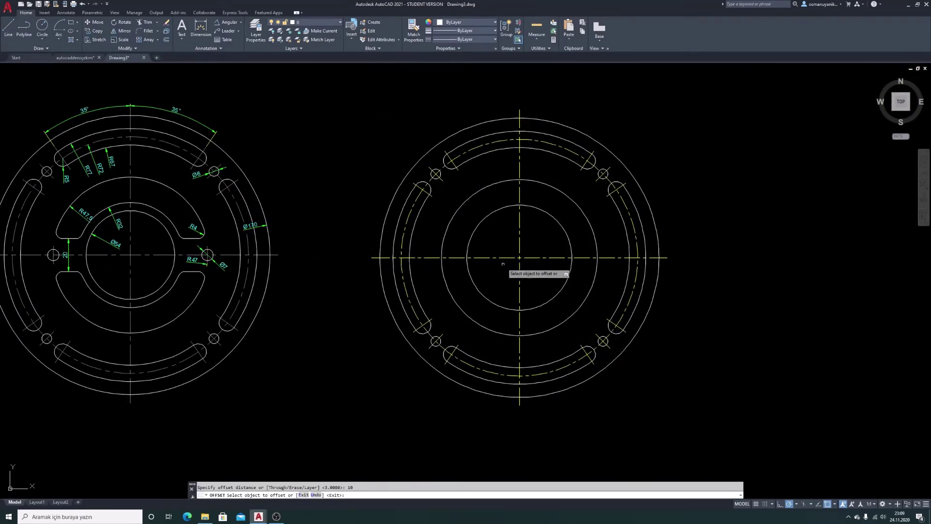
pyautogui.click(500, 258)
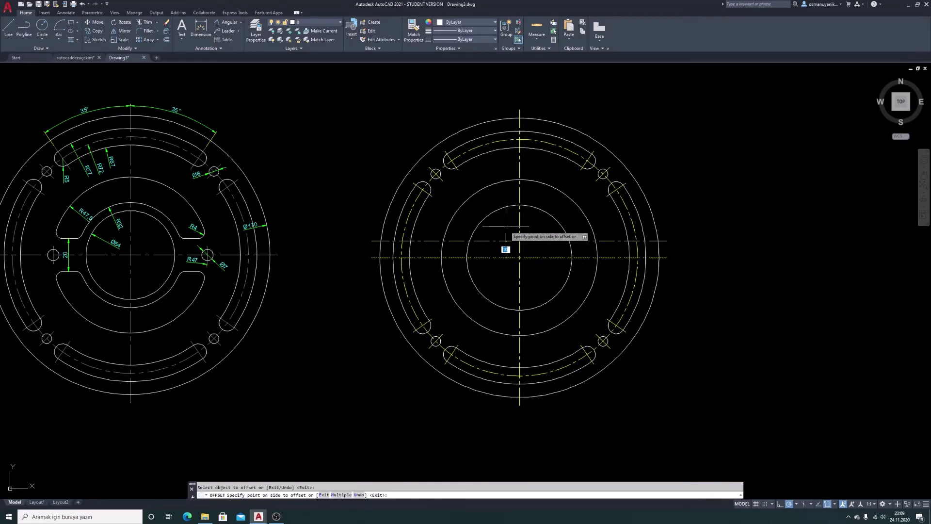
pyautogui.press('Return')
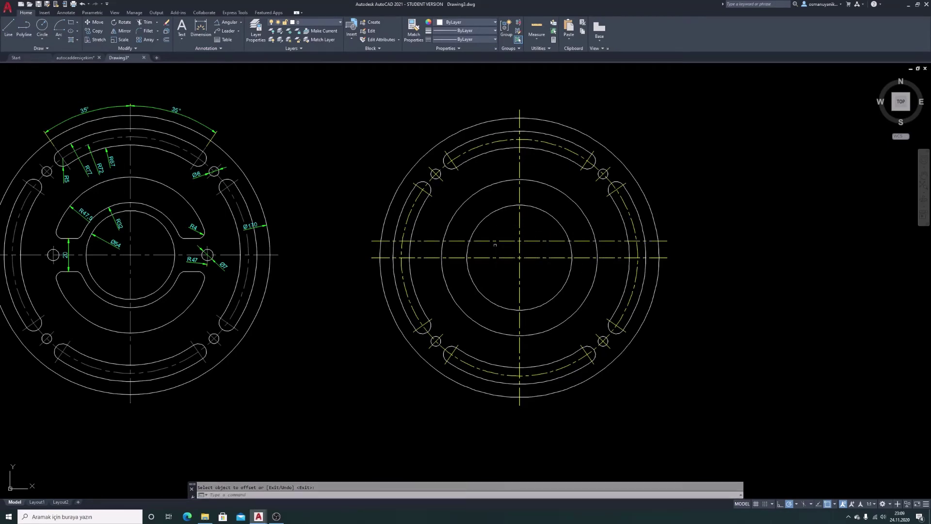
pyautogui.scroll(2, 493, 244)
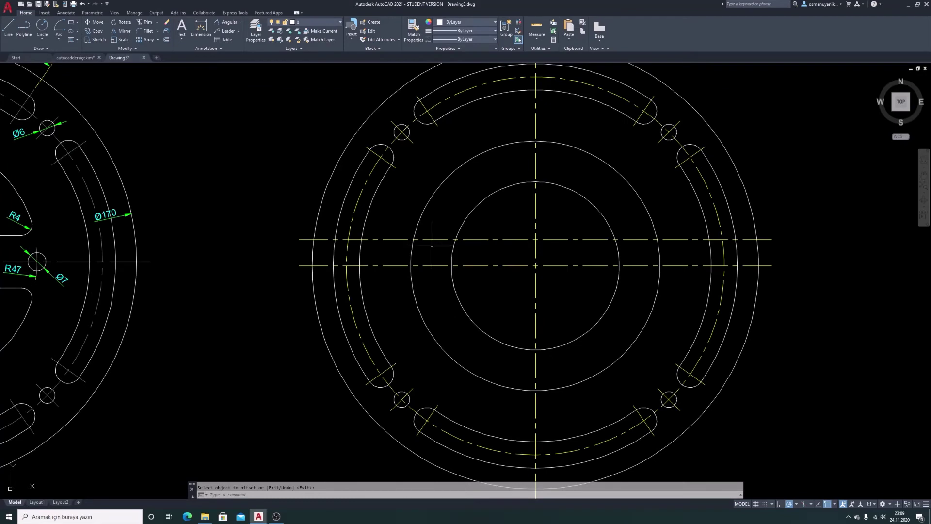
pyautogui.press('Escape')
# Step: Give the new line the middle circle's solid white style with Match Properties
pyautogui.click(444, 182)
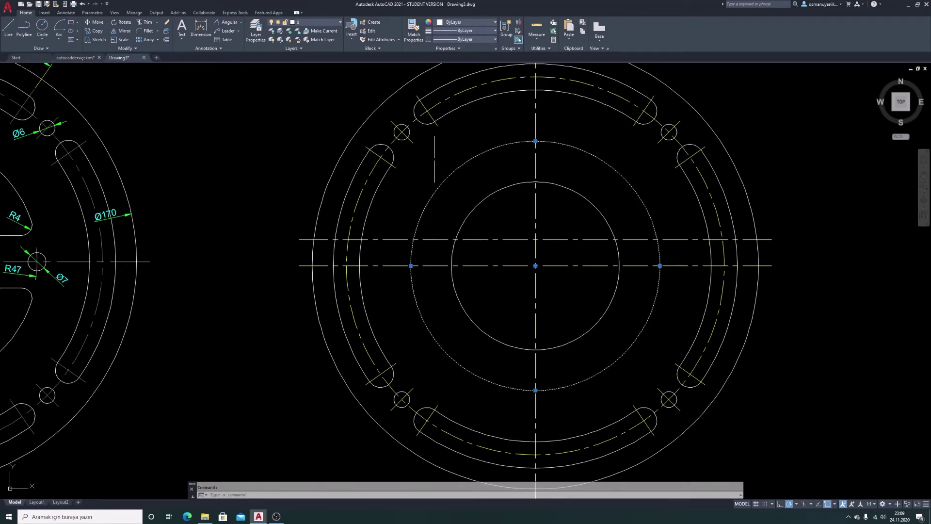
pyautogui.click(411, 34)
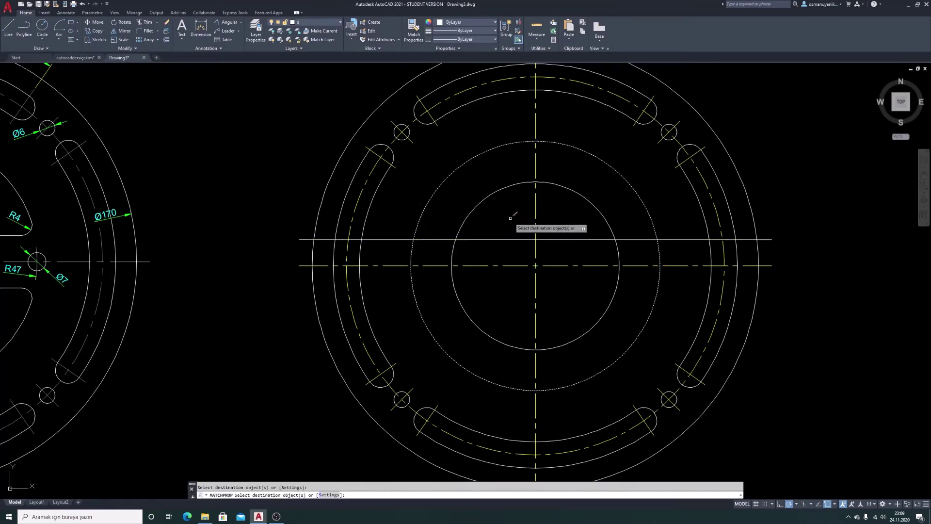
pyautogui.press('Return')
pyautogui.scroll(-3, 513, 221)
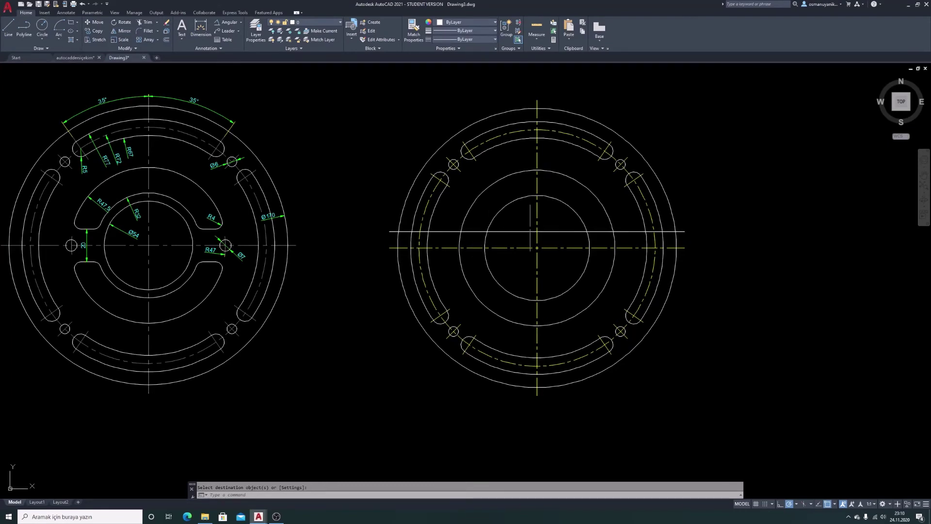
pyautogui.scroll(2, 541, 228)
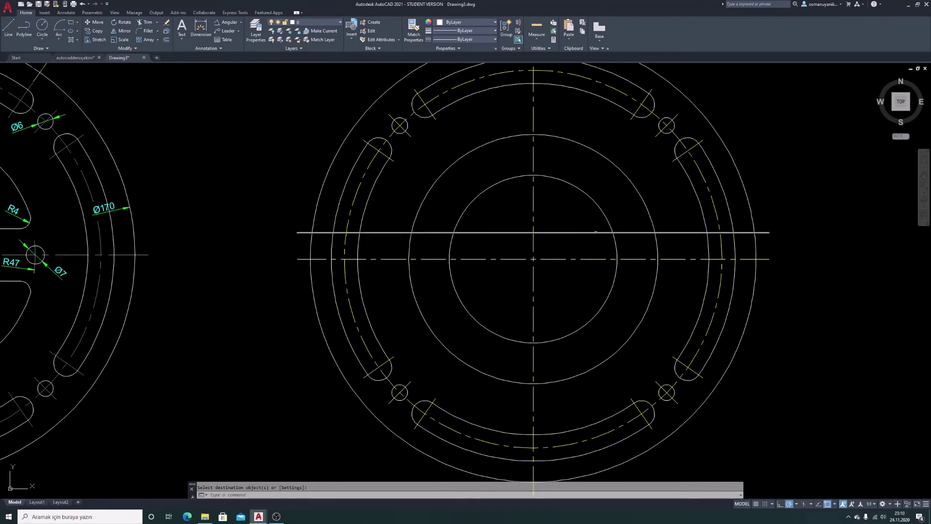
# Step: Fillet the new line into the middle circle with a radius 4 fillet
pyautogui.scroll(-3, 485, 240)
pyautogui.scroll(1, 480, 239)
pyautogui.scroll(2, 478, 238)
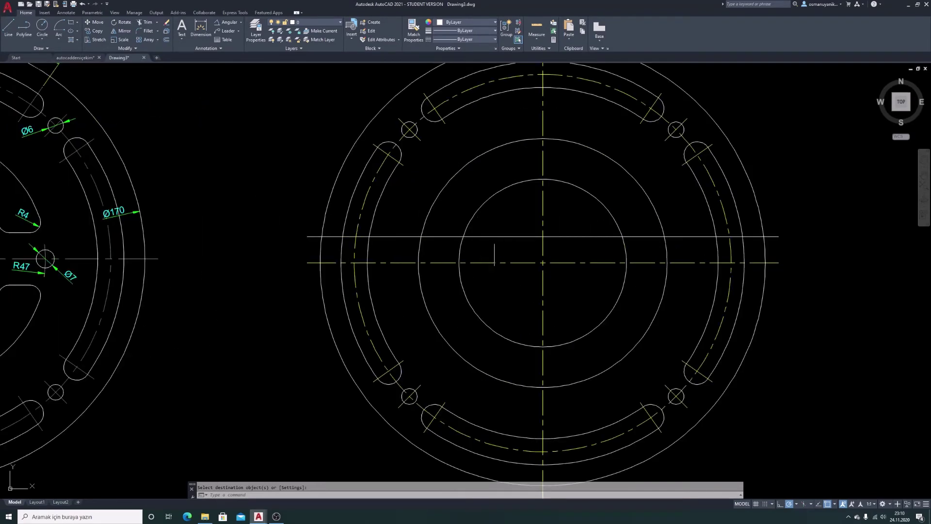
pyautogui.press('Escape')
pyautogui.write('f')
pyautogui.press('Return')
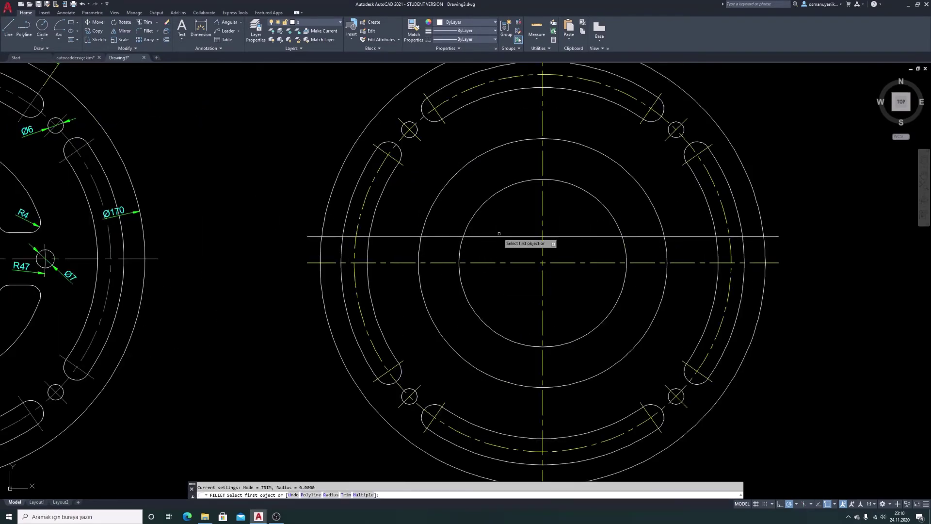
pyautogui.write('r')
pyautogui.press('Return')
pyautogui.write('4')
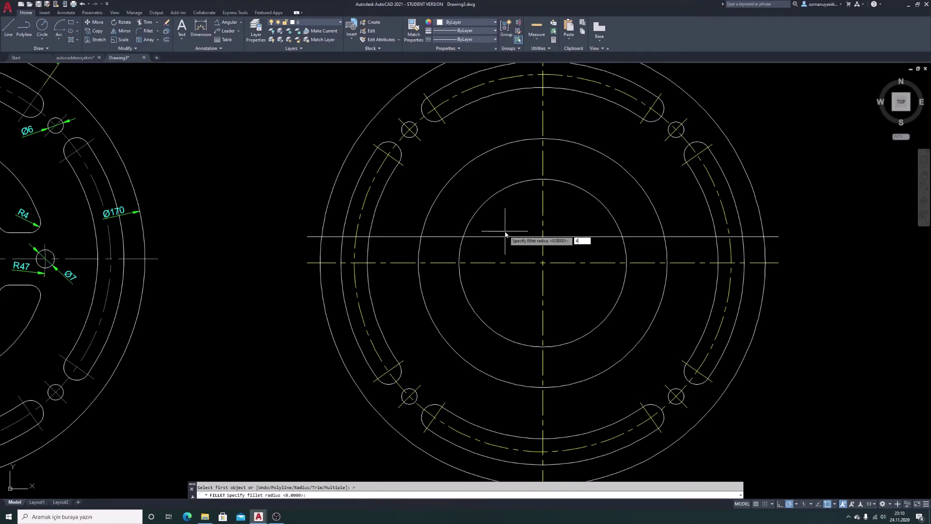
pyautogui.press('Return')
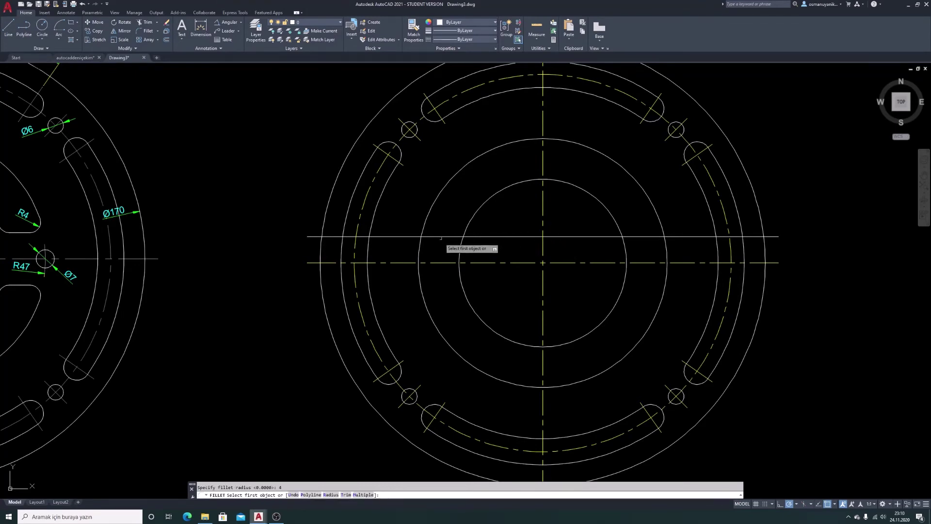
pyautogui.scroll(-2, 439, 238)
pyautogui.click(429, 238)
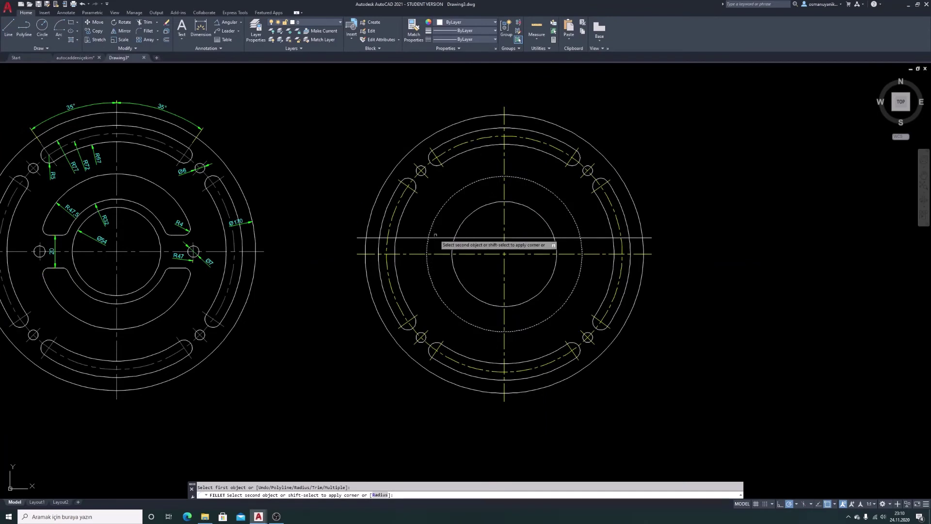
pyautogui.click(435, 238)
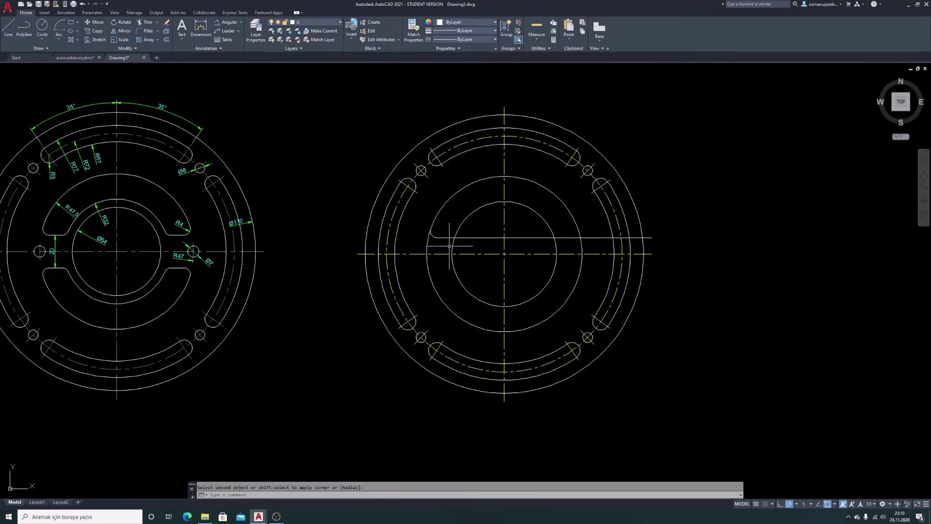
# Step: Repeat the radius 4 fillet, rounding the line into the circle again
pyautogui.press('Return')
pyautogui.scroll(2, 447, 236)
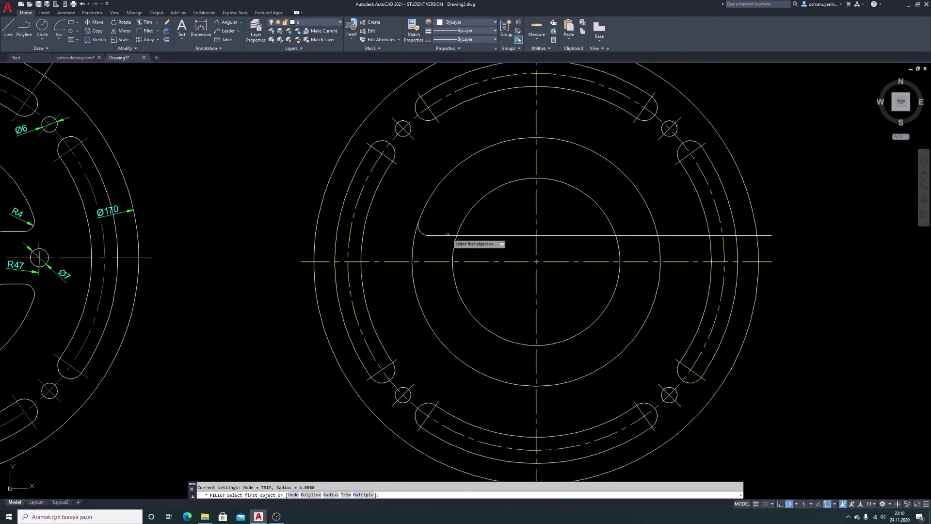
pyautogui.click(448, 235)
pyautogui.click(459, 230)
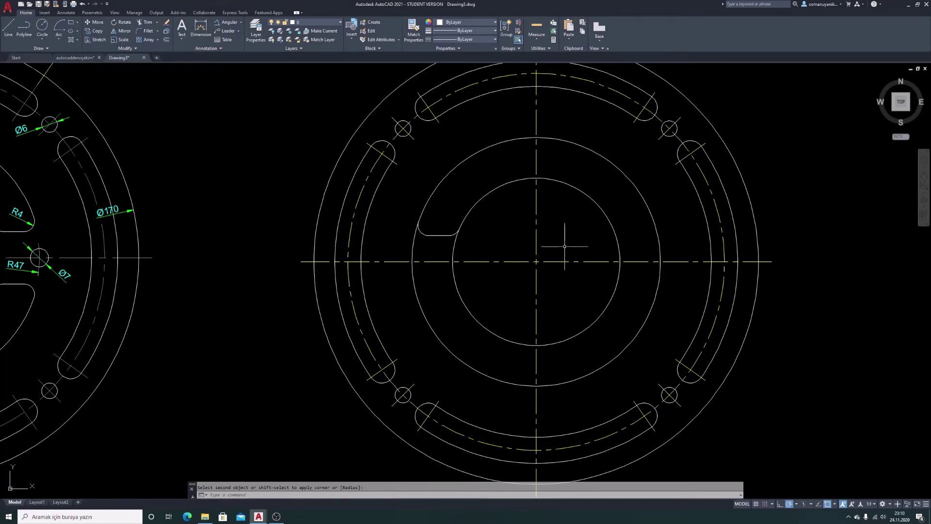
pyautogui.click(559, 239)
# Step: Trim away the part of the line lying inside the inner circle
pyautogui.scroll(-2, 538, 241)
pyautogui.scroll(3, 509, 242)
pyautogui.scroll(2, 502, 241)
pyautogui.moveTo(502, 241); pyautogui.dragTo(462, 241, button='middle')
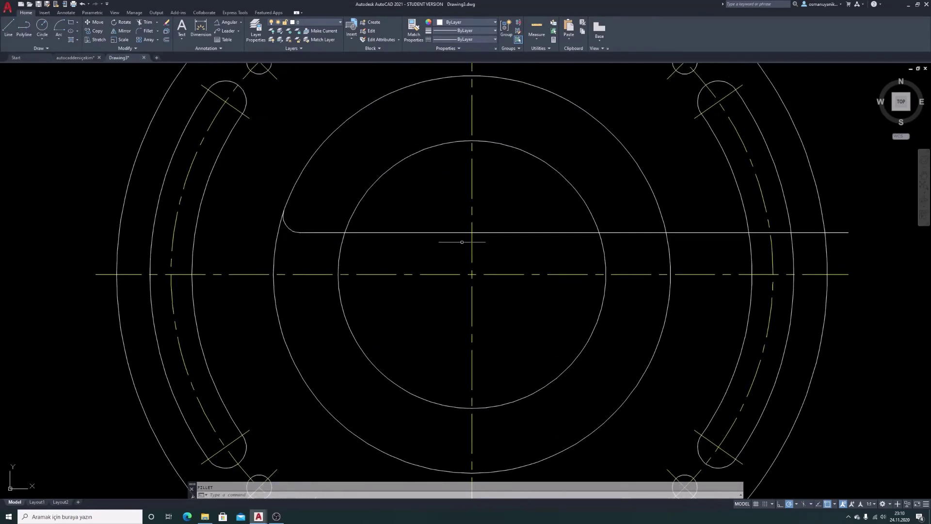
pyautogui.write('tr')
pyautogui.press('Return')
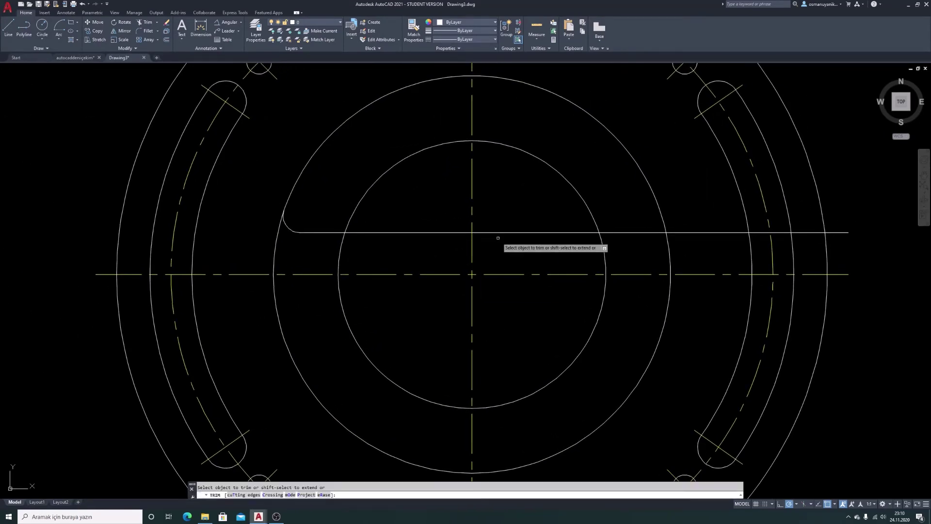
pyautogui.click(495, 231)
pyautogui.press('Return')
pyautogui.scroll(-2, 510, 237)
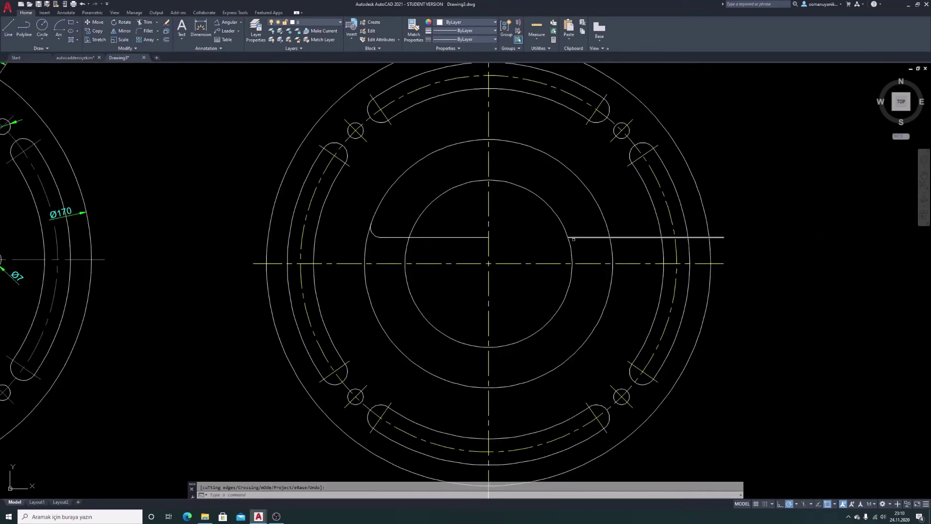
pyautogui.moveTo(394, 233); pyautogui.dragTo(479, 226, button='middle')
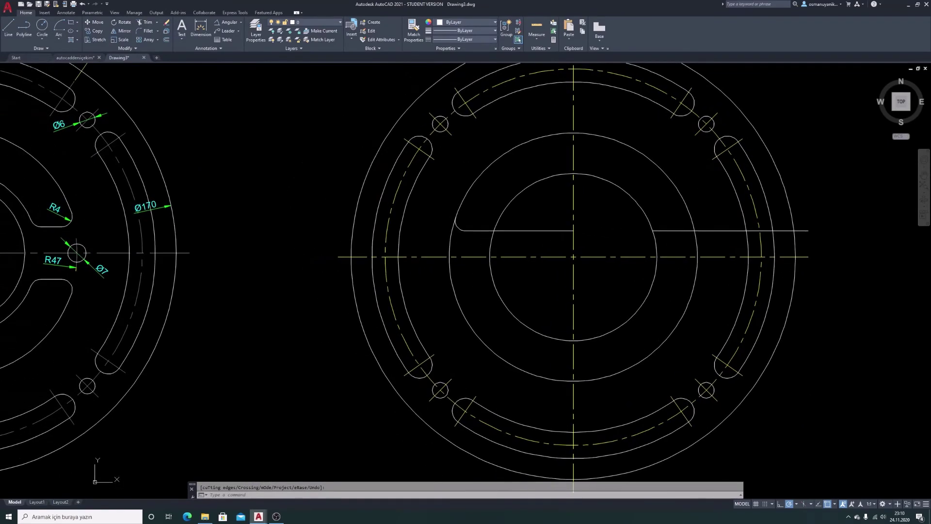
pyautogui.scroll(-2, 482, 235)
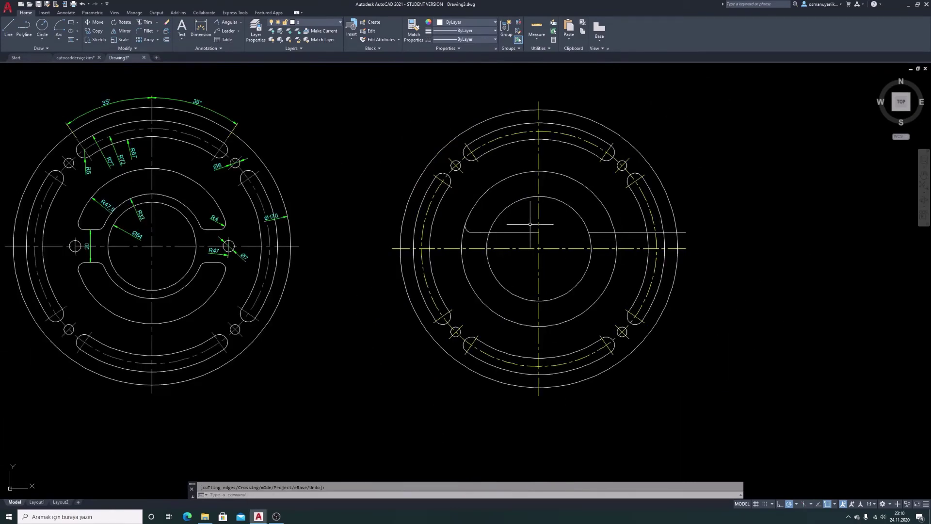
pyautogui.scroll(2, 506, 228)
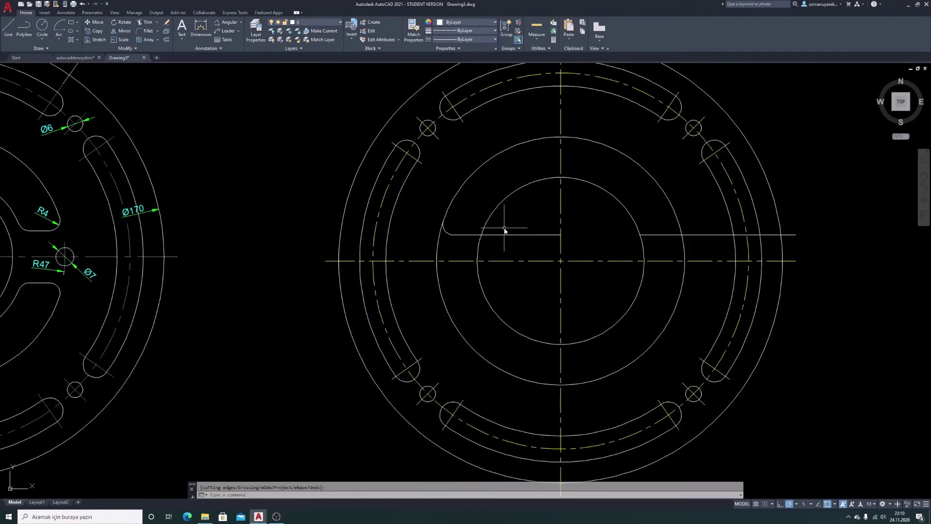
# Step: Fillet the left part of the line into the inner circle at radius 4
pyautogui.write('f')
pyautogui.press('Return')
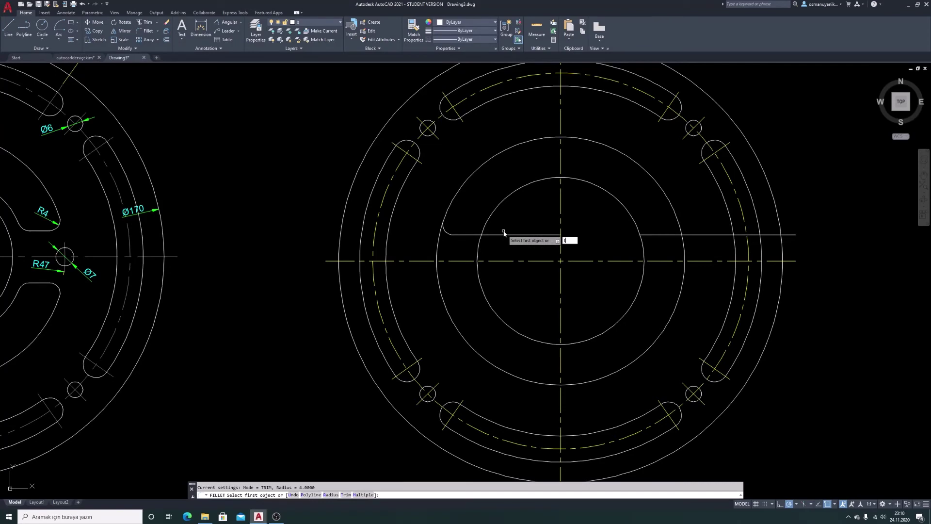
pyautogui.write('r')
pyautogui.press('Return')
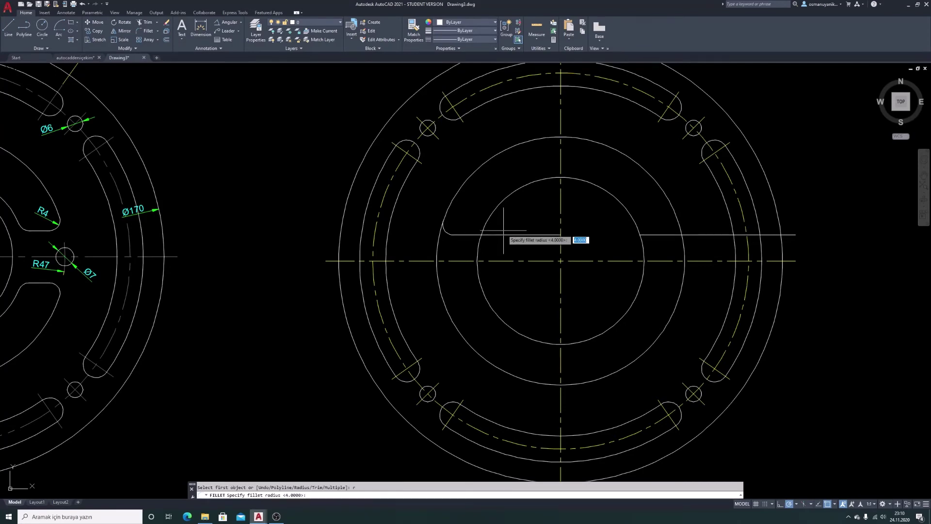
pyautogui.press('Return')
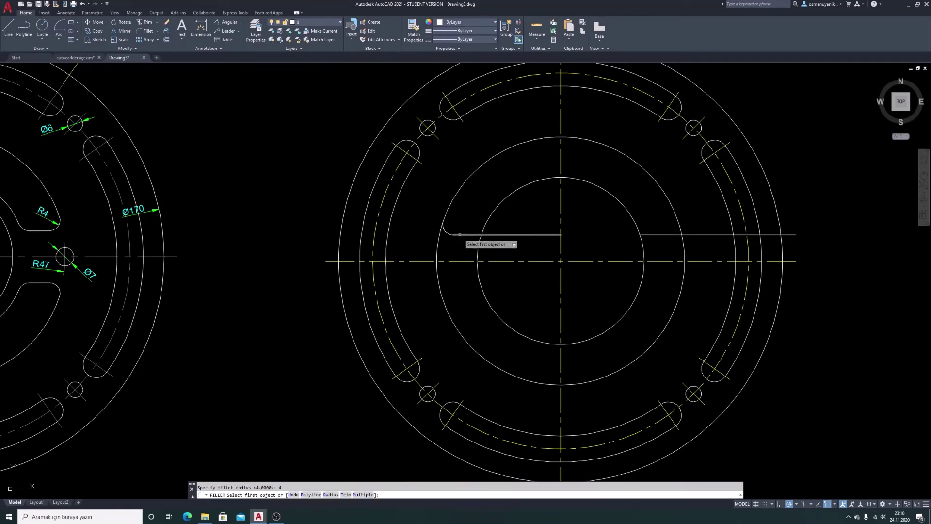
pyautogui.click(476, 232)
pyautogui.click(488, 220)
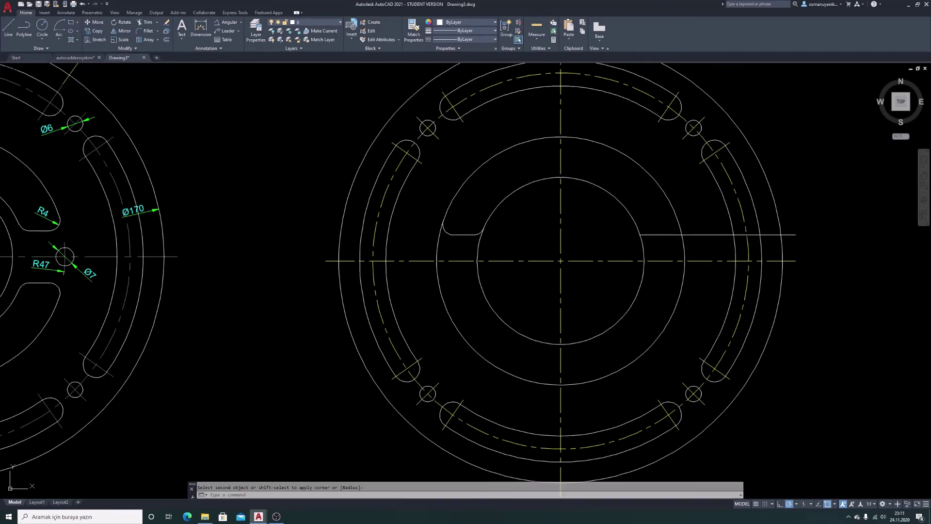
# Step: Fillet the right part of the line into the circle at the same radius
pyautogui.press('Return')
pyautogui.click(669, 234)
pyautogui.scroll(-1, 677, 223)
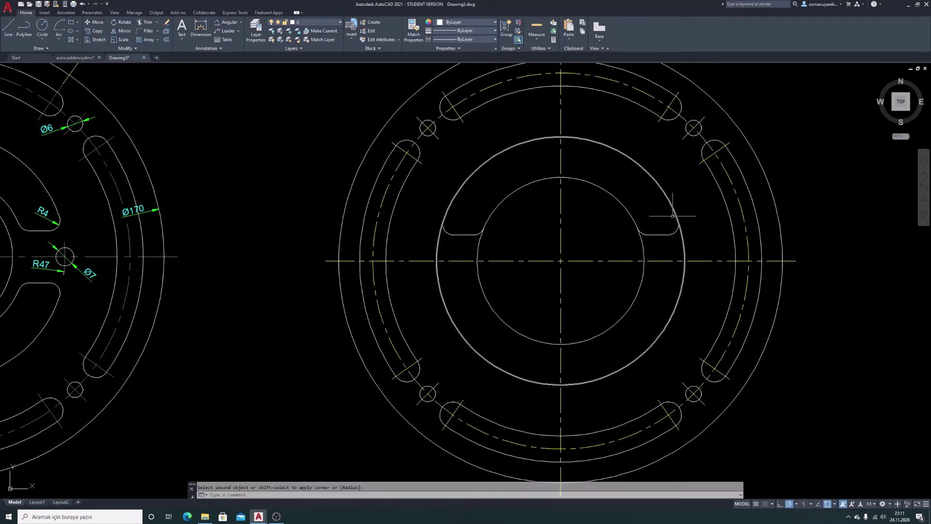
pyautogui.scroll(-2, 668, 216)
pyautogui.scroll(-2, 668, 216)
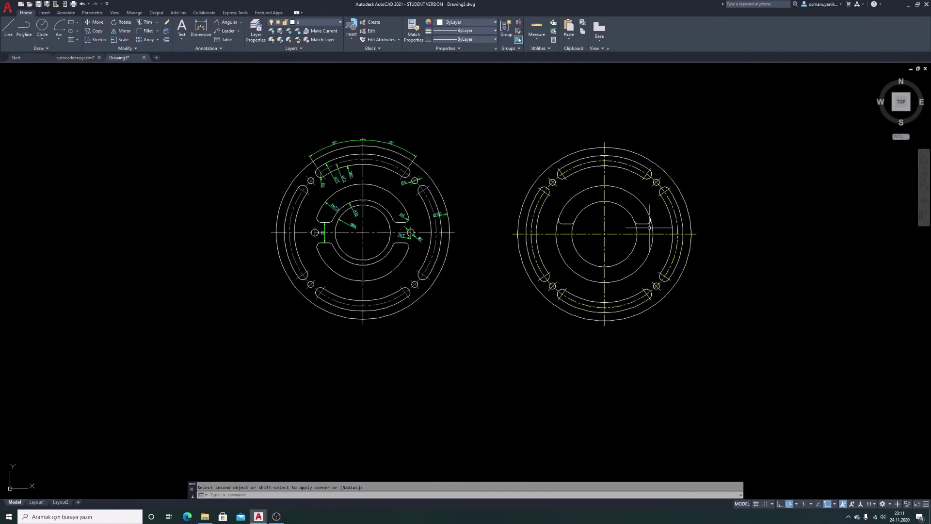
pyautogui.moveTo(675, 241); pyautogui.dragTo(575, 254, button='middle')
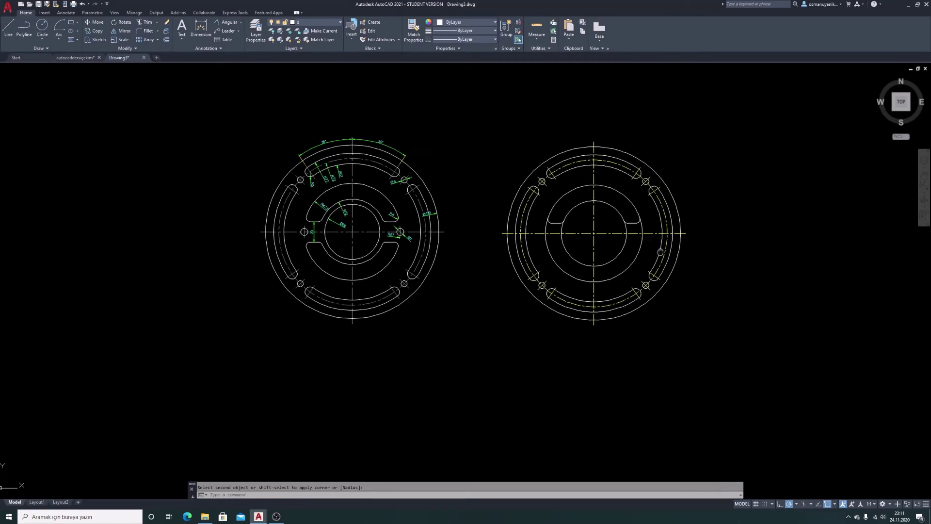
pyautogui.scroll(2, 498, 230)
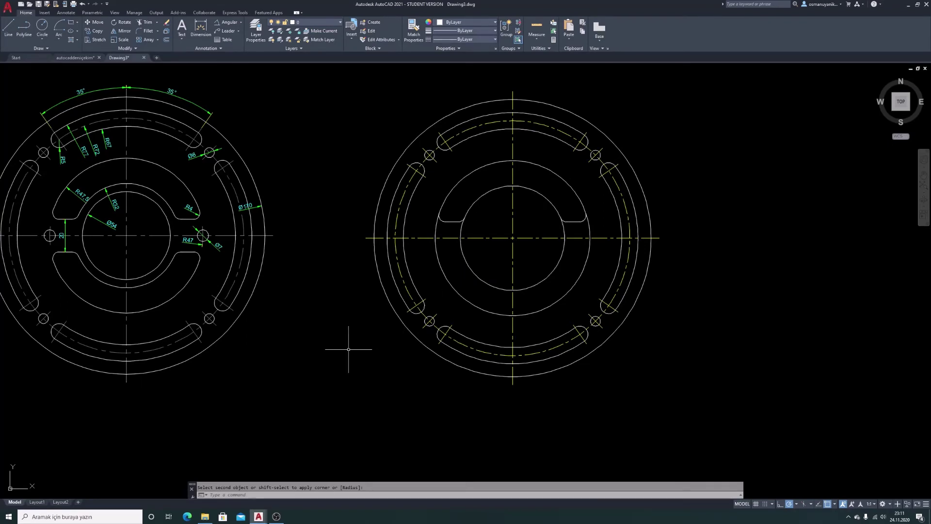
pyautogui.press('Escape')
pyautogui.press('Return')
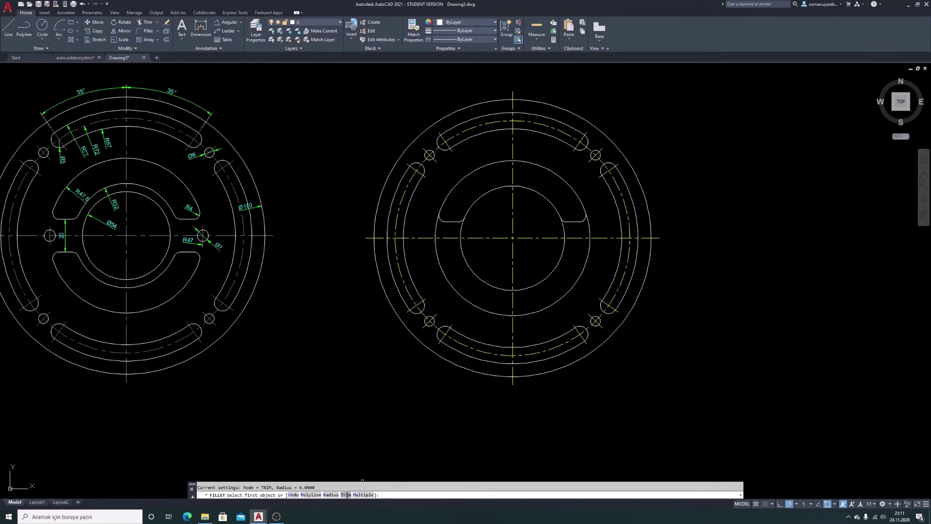
pyautogui.click(347, 494)
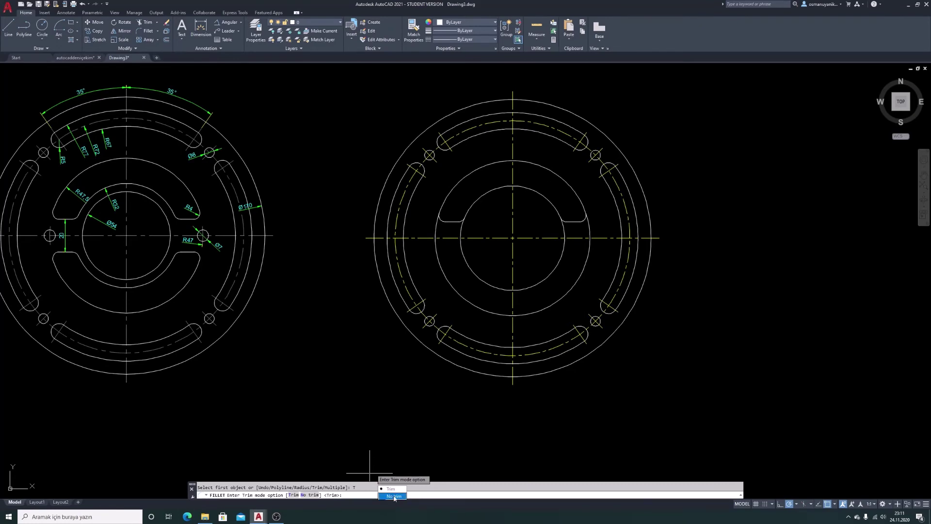
pyautogui.press('Escape')
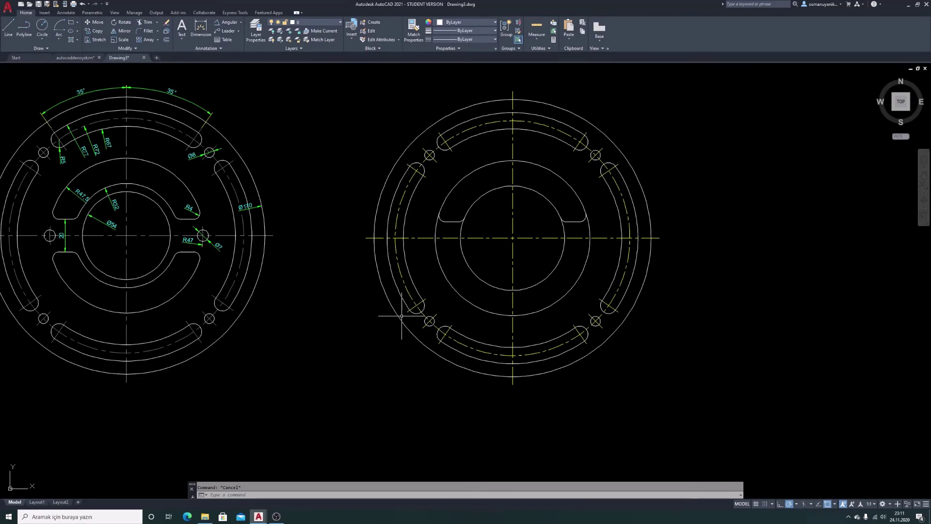
# Step: Window-select both ends of the upper inner slot for mirroring
pyautogui.rightClick(445, 305)
pyautogui.press('Escape')
pyautogui.write('mi')
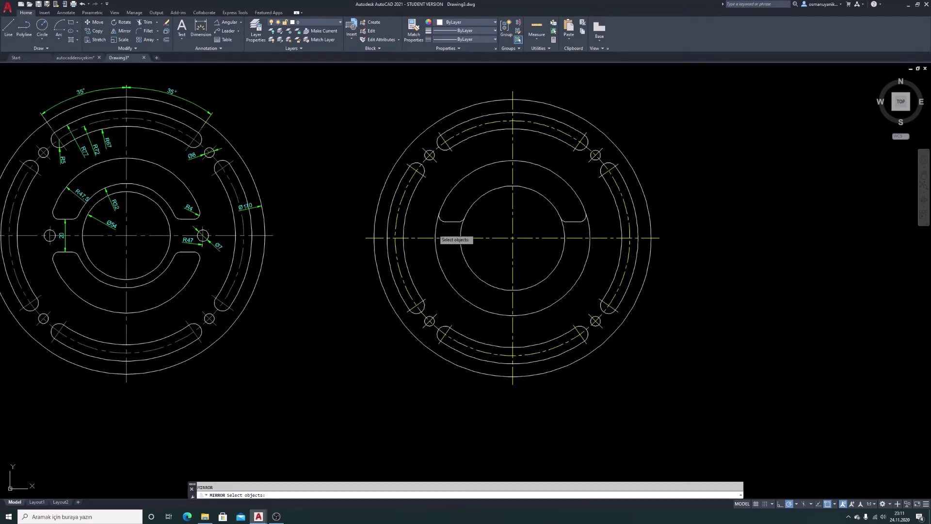
pyautogui.press('Return')
pyautogui.click(425, 207)
pyautogui.click(481, 229)
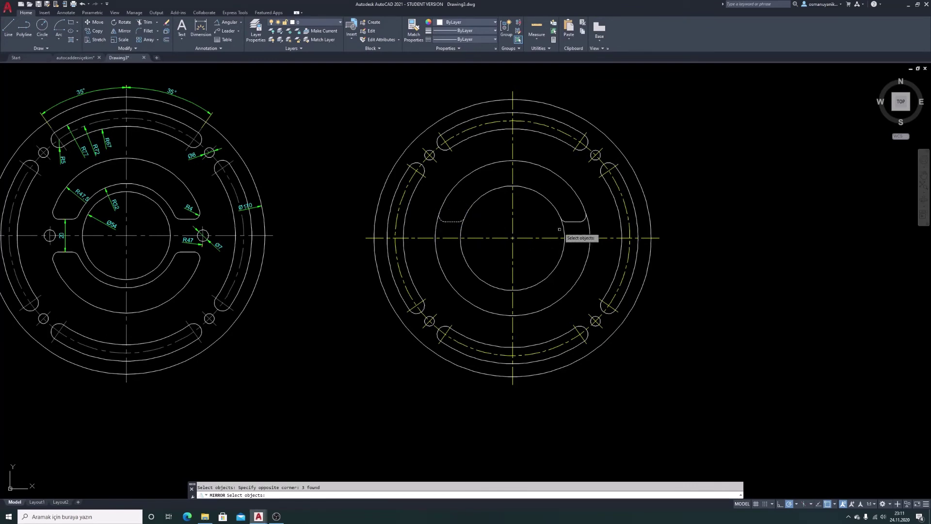
pyautogui.click(544, 202)
pyautogui.click(600, 227)
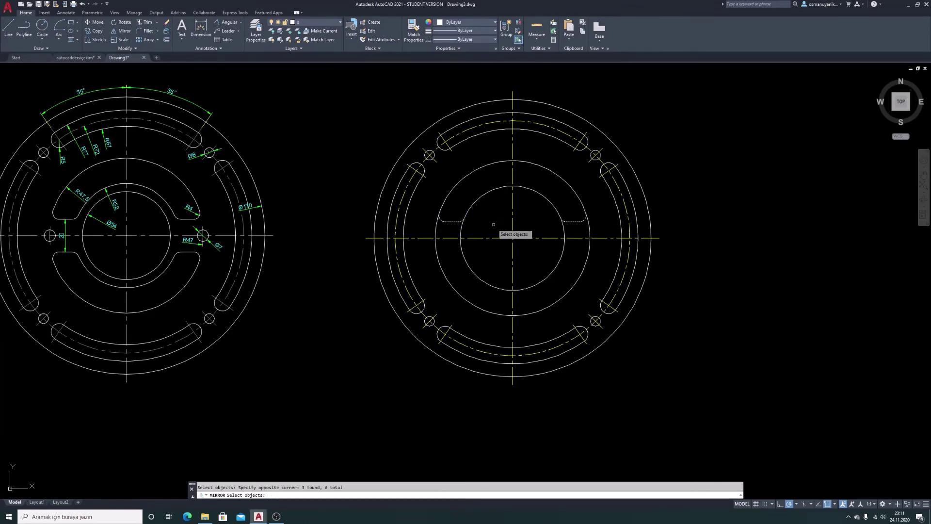
pyautogui.scroll(2, 487, 225)
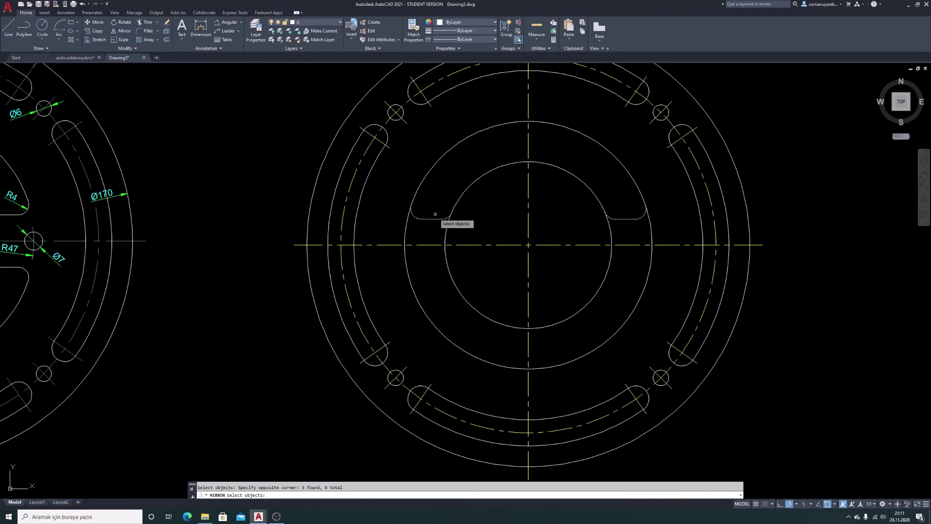
pyautogui.moveTo(549, 227); pyautogui.dragTo(513, 225, button='middle')
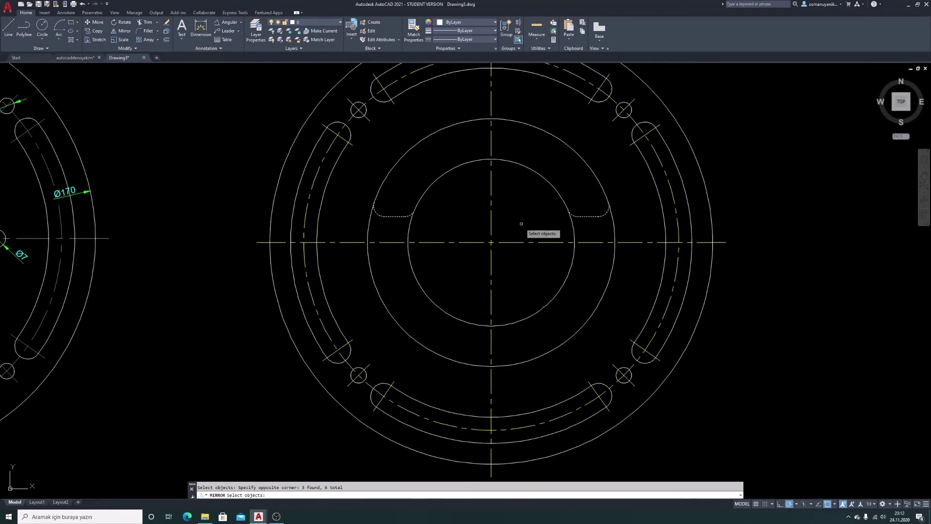
pyautogui.press('Return')
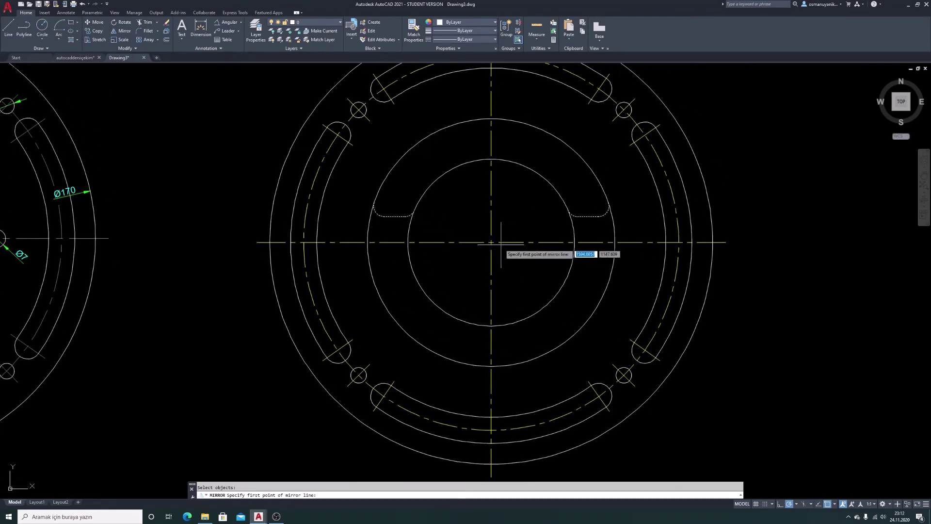
# Step: Mirror the slot across the horizontal centre line, keep the original, and fence-trim the left arcs
pyautogui.click(491, 242)
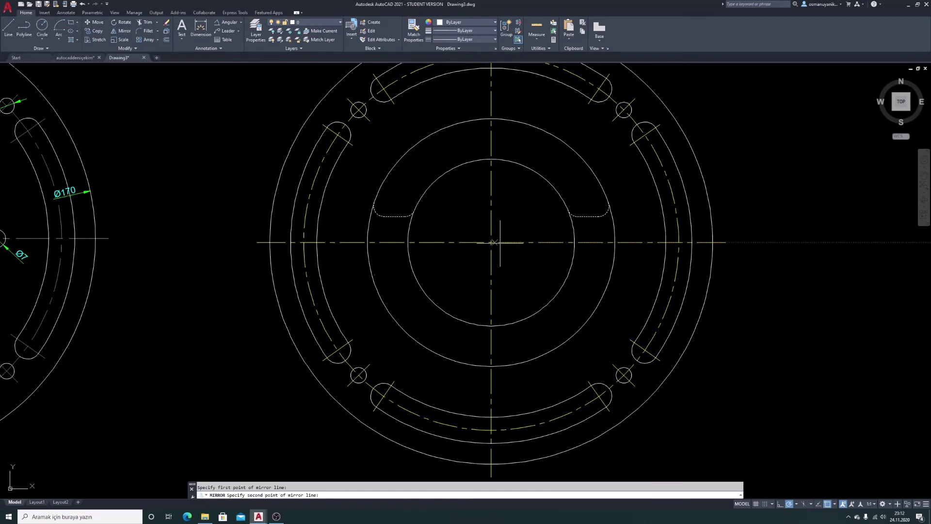
pyautogui.click(727, 241)
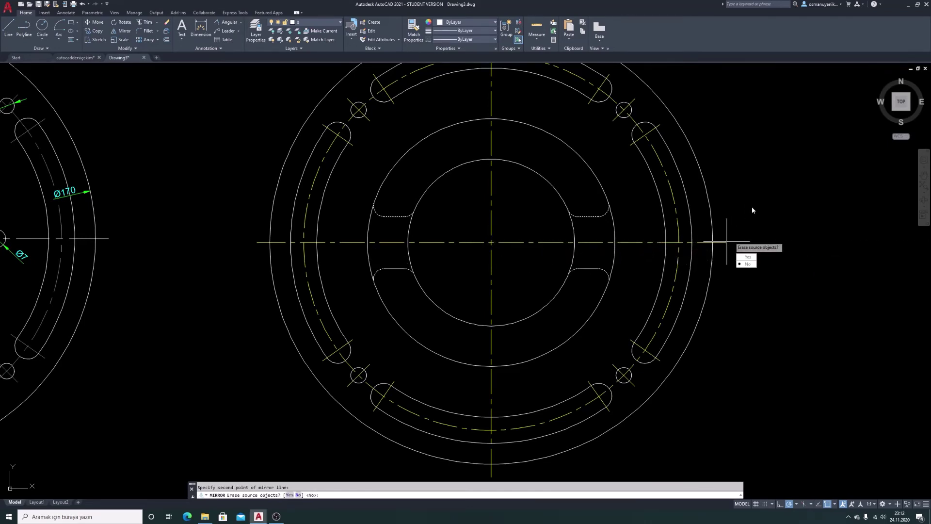
pyautogui.press('Return')
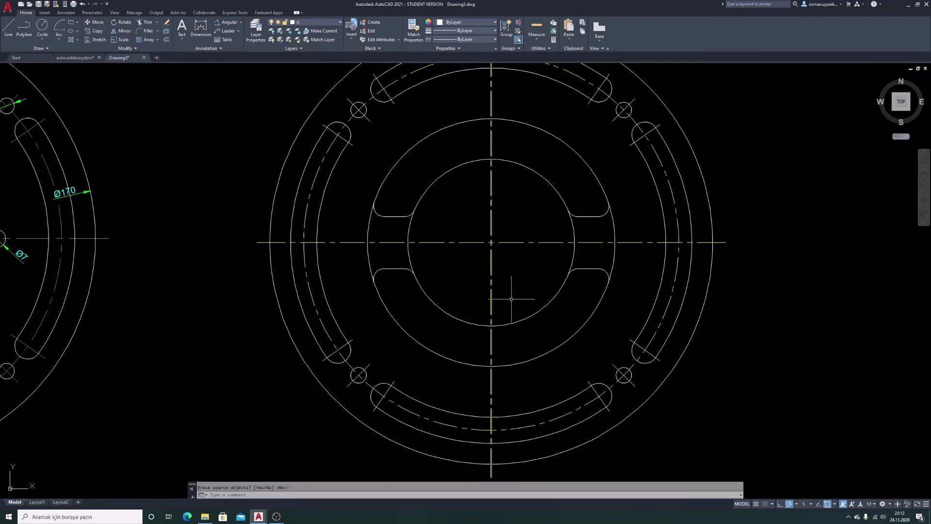
pyautogui.scroll(-5, 531, 269)
pyautogui.scroll(2, 514, 262)
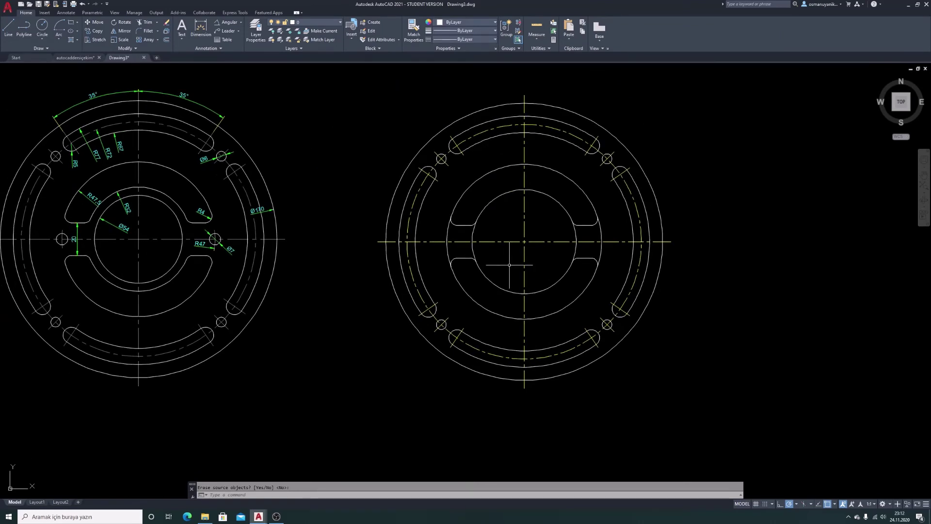
pyautogui.write('n')
pyautogui.press('Return')
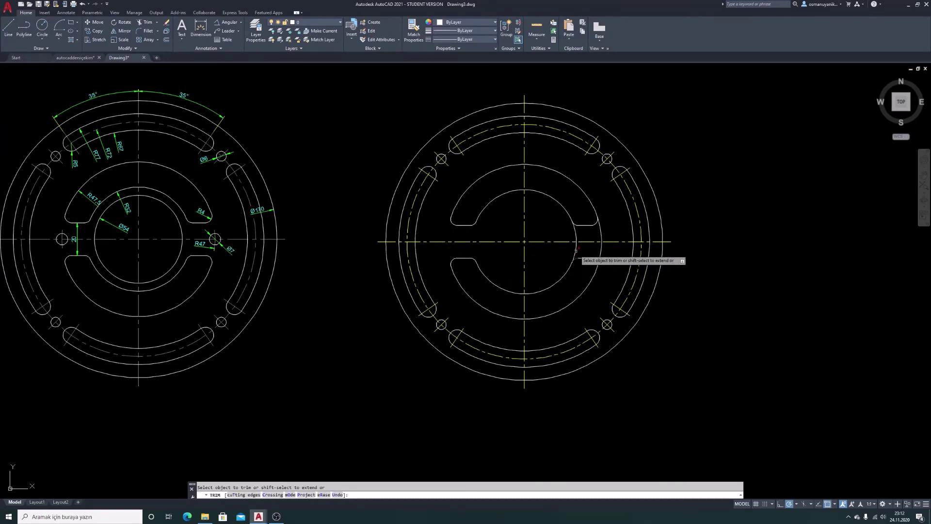
pyautogui.click(571, 234)
# Step: Complete the fence trim of the right-side arcs and pan to compare with the reference
pyautogui.press('Return')
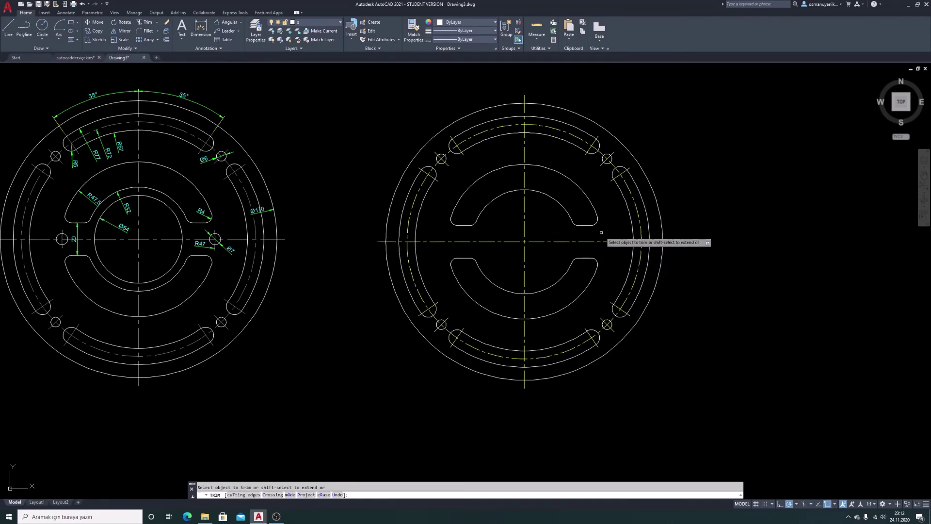
pyautogui.press('Return')
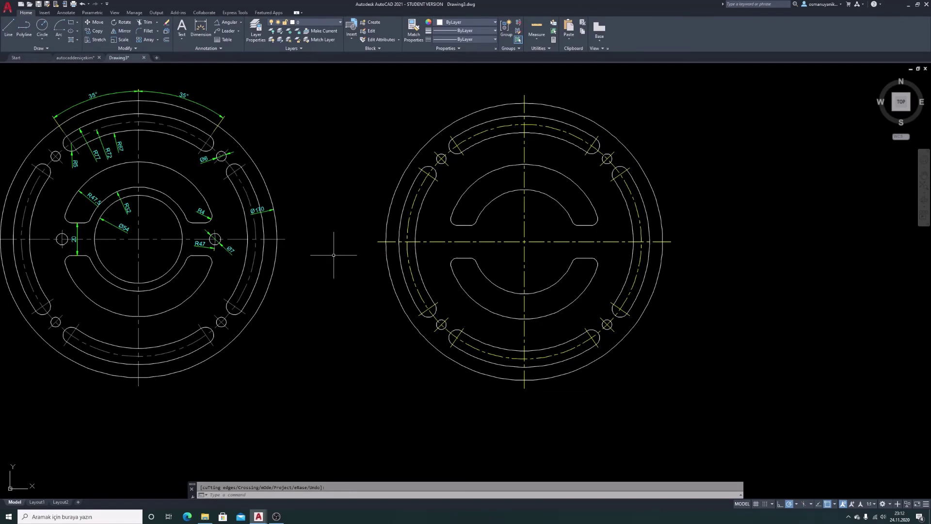
pyautogui.scroll(4, 101, 243)
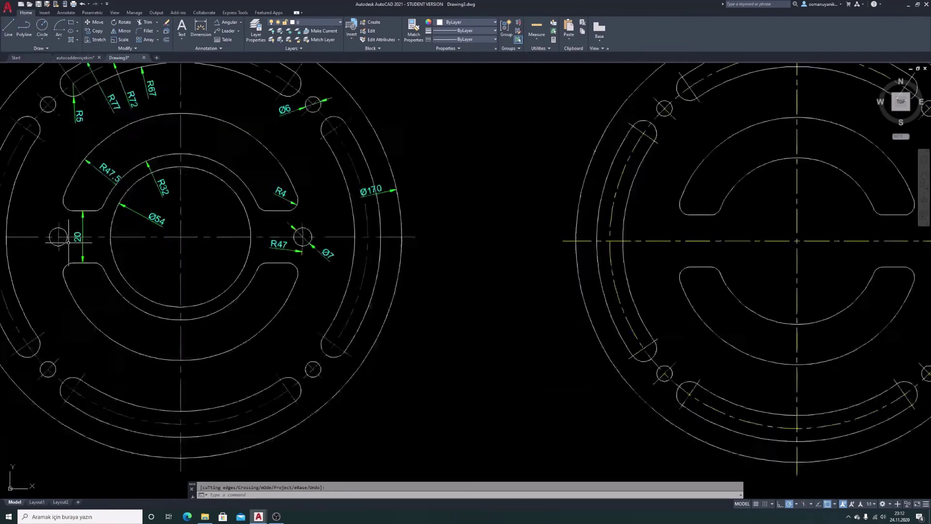
pyautogui.scroll(-2, 481, 253)
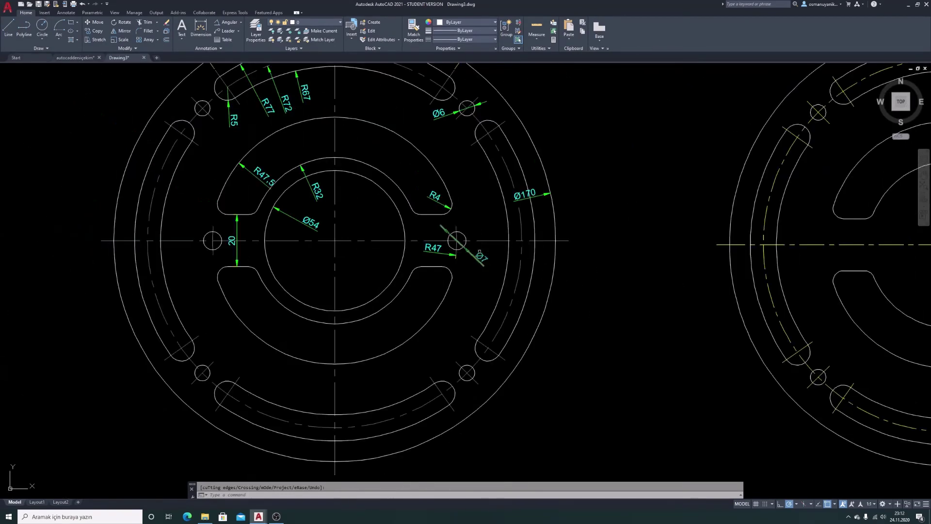
pyautogui.moveTo(473, 251); pyautogui.dragTo(407, 251, button='middle')
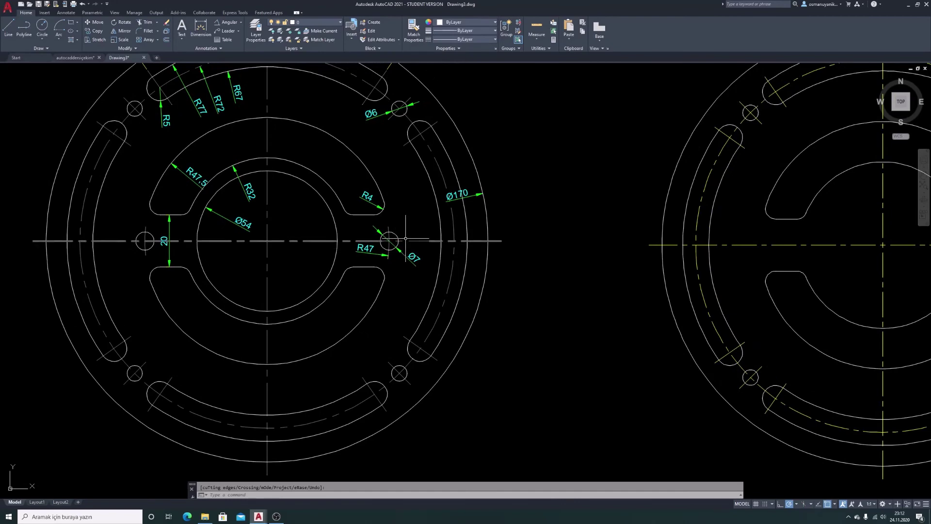
pyautogui.scroll(-4, 392, 242)
pyautogui.scroll(1, 528, 242)
# Step: Draw a radius 47 circle centred on the centre-line intersection
pyautogui.write('c')
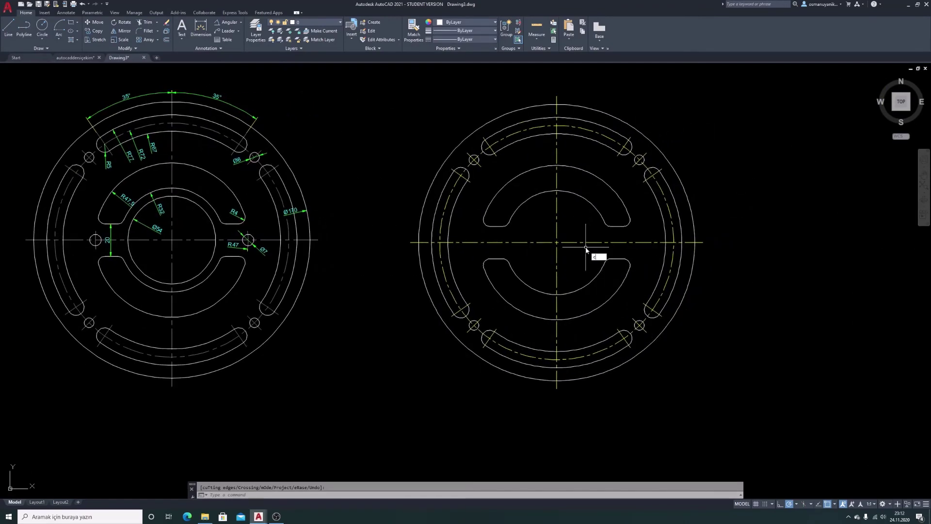
pyautogui.press('Return')
pyautogui.click(557, 242)
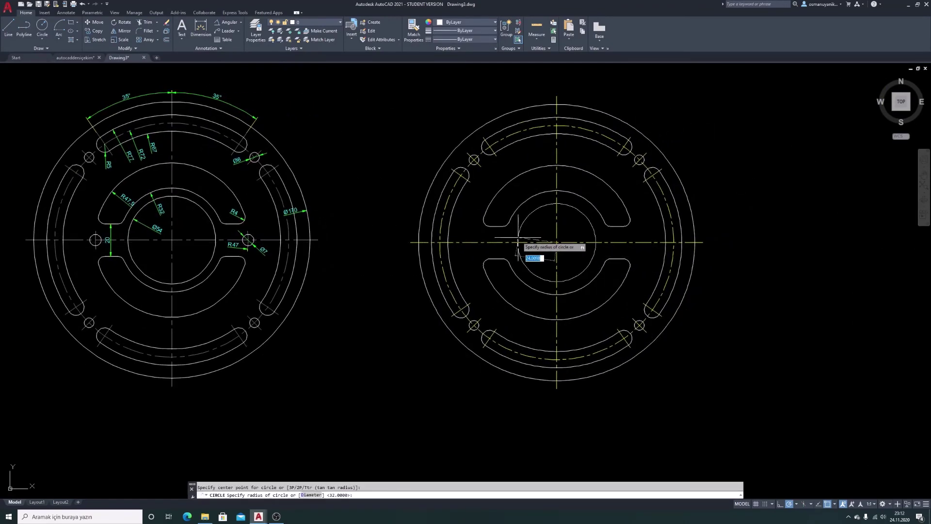
pyautogui.press('Return')
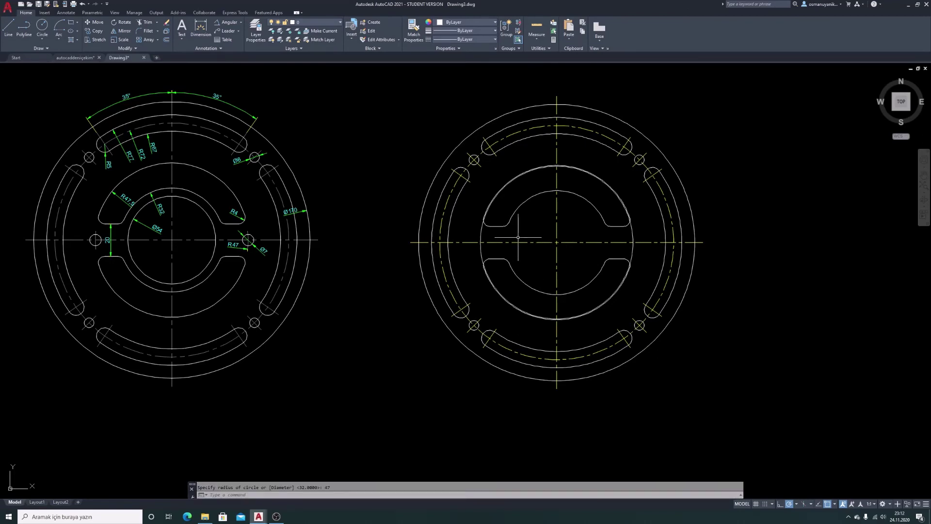
# Step: Copy the dashed pitch circle's yellow dash-dot style onto the new circle
pyautogui.click(445, 209)
pyautogui.click(414, 29)
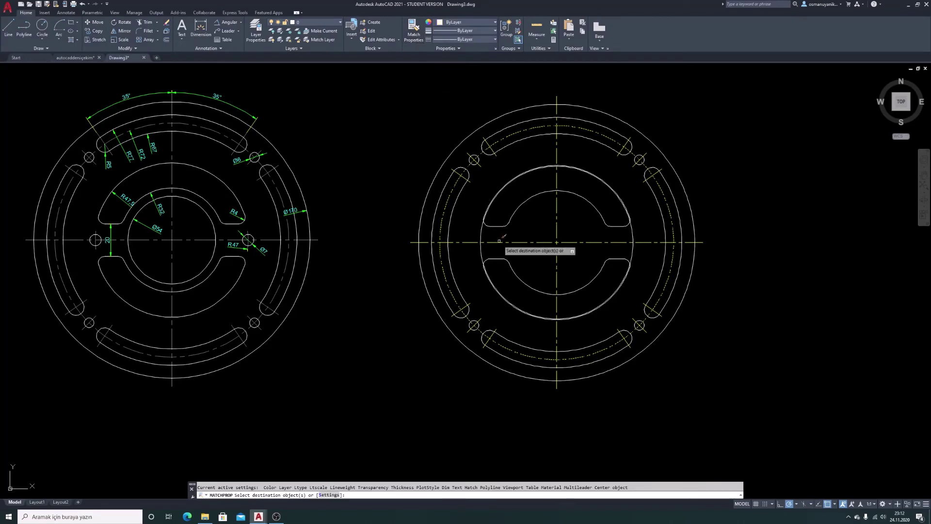
pyautogui.scroll(6, 490, 237)
pyautogui.click(430, 204)
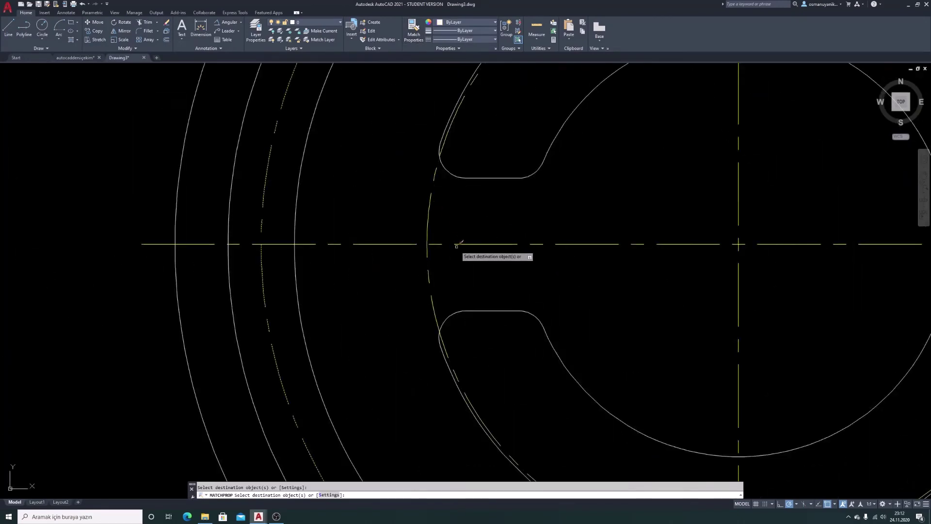
pyautogui.press('Return')
pyautogui.scroll(-3, 469, 241)
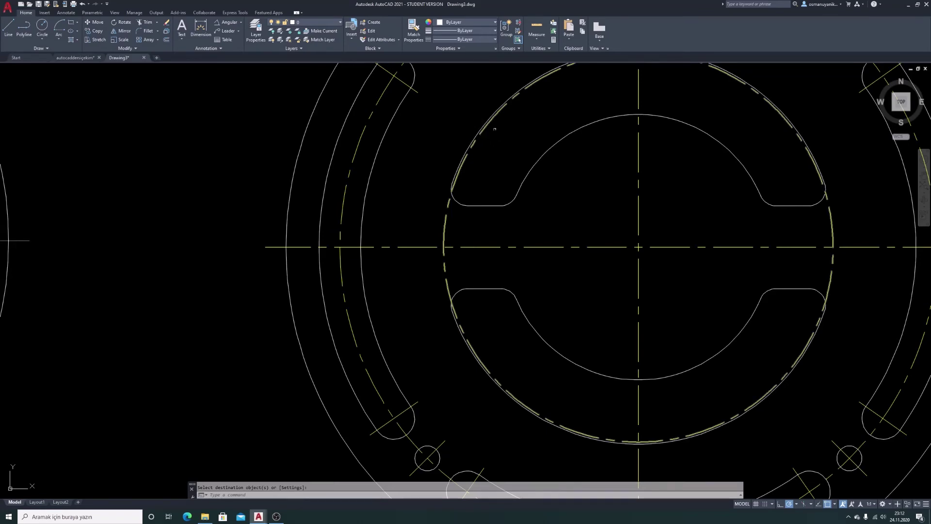
pyautogui.scroll(-5, 473, 203)
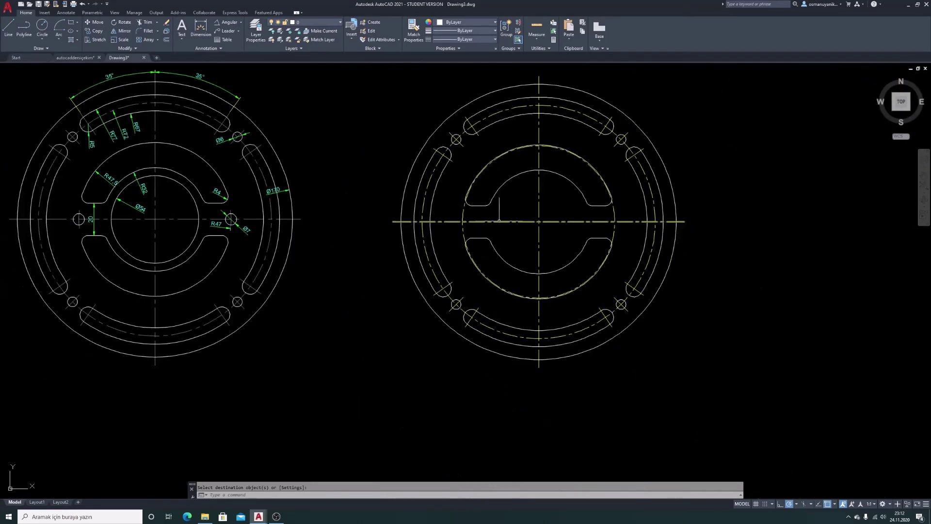
pyautogui.scroll(1, 445, 242)
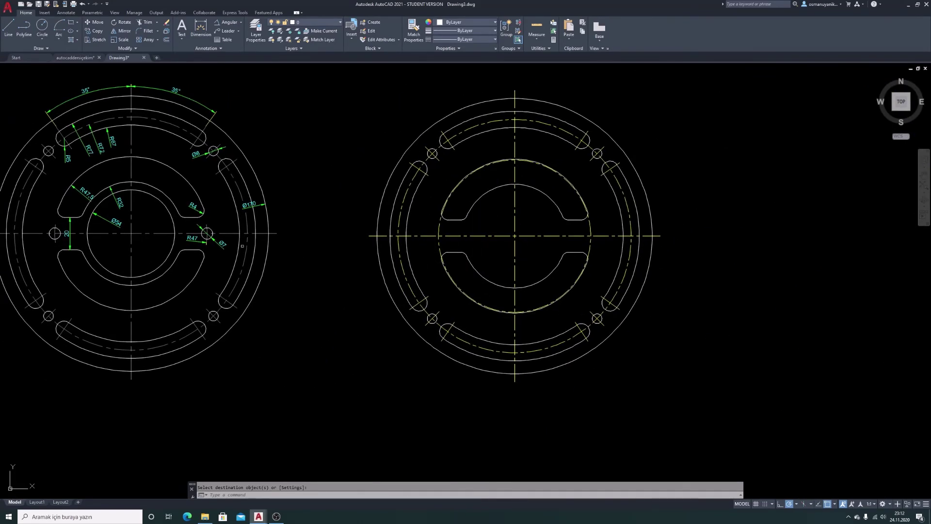
pyautogui.scroll(2, 209, 239)
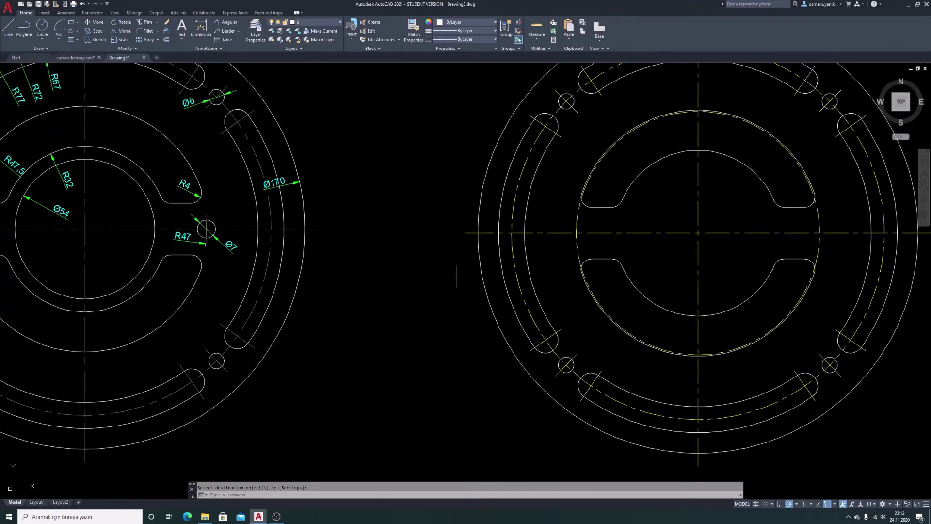
# Step: Draw a 3.5-radius circle at the left end of the horizontal center line
pyautogui.press('Return')
pyautogui.click(576, 232)
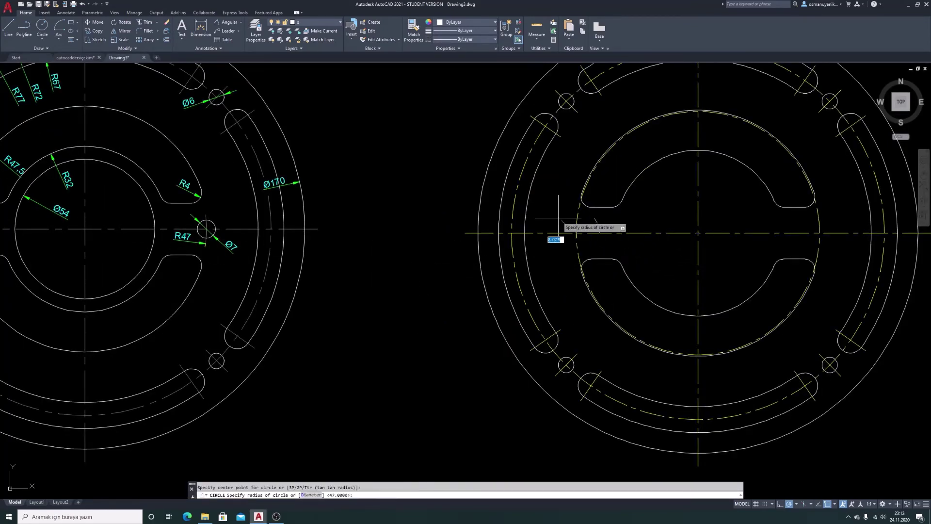
pyautogui.moveTo(558, 217); pyautogui.dragTo(485, 216, button='middle')
pyautogui.write('3.5')
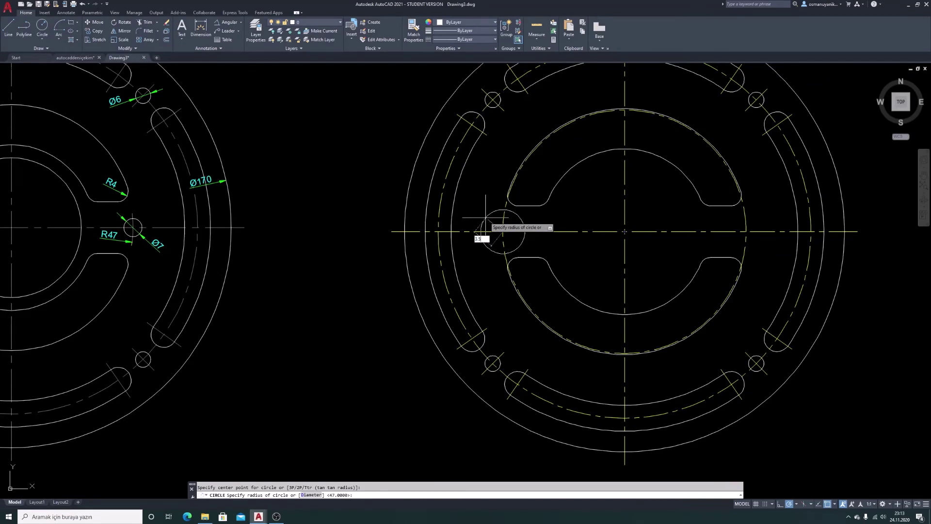
pyautogui.press('Return')
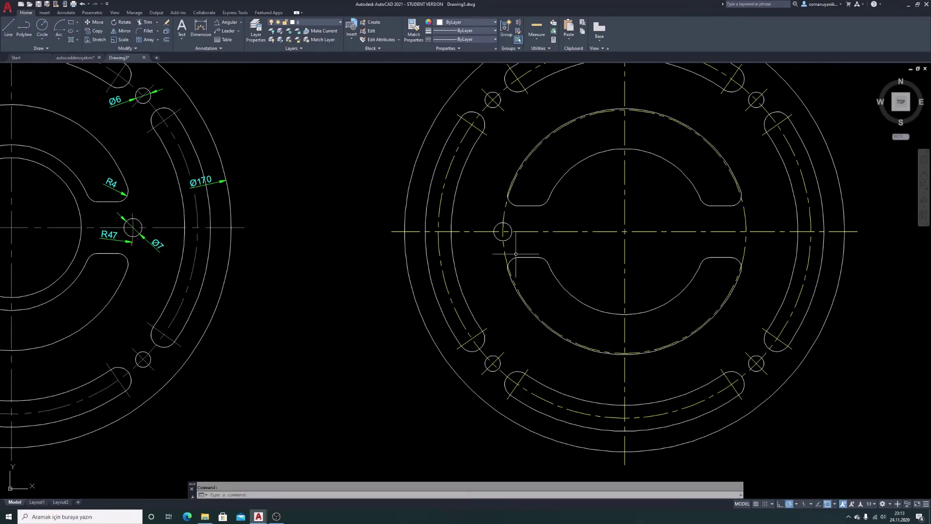
pyautogui.scroll(3, 516, 254)
pyautogui.scroll(2, 466, 203)
pyautogui.scroll(-1, 344, 204)
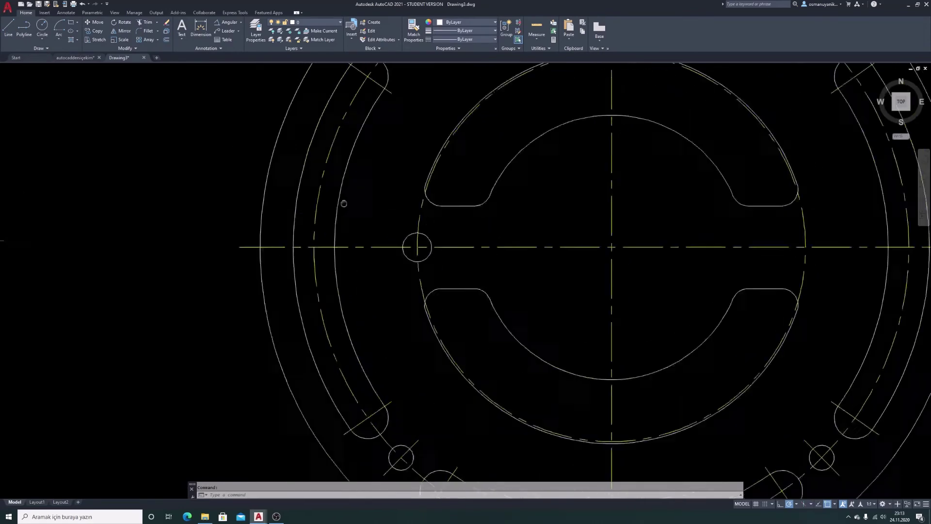
pyautogui.moveTo(344, 204); pyautogui.dragTo(325, 270, button='middle')
pyautogui.moveTo(419, 335); pyautogui.dragTo(412, 286, button='middle')
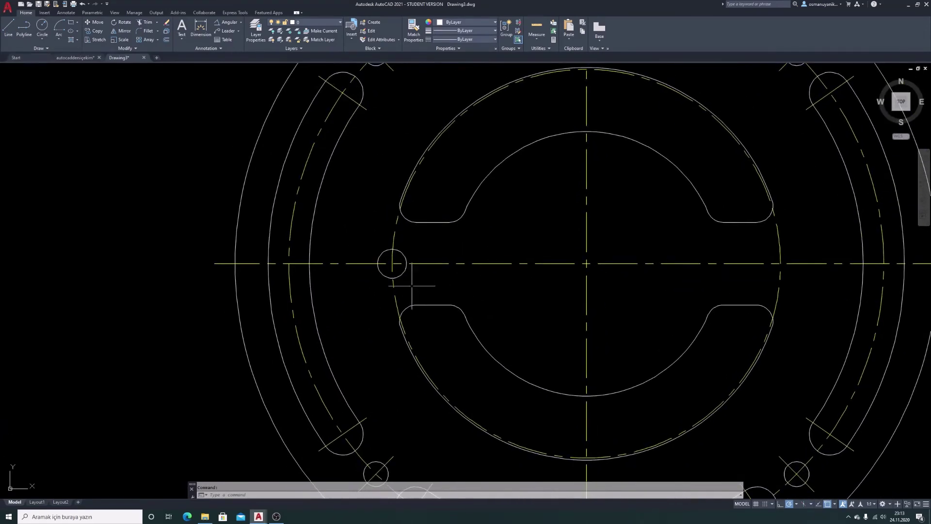
# Step: Offset the small circle outward by 2
pyautogui.write('o')
pyautogui.press('Return')
pyautogui.write('2')
pyautogui.press('Return')
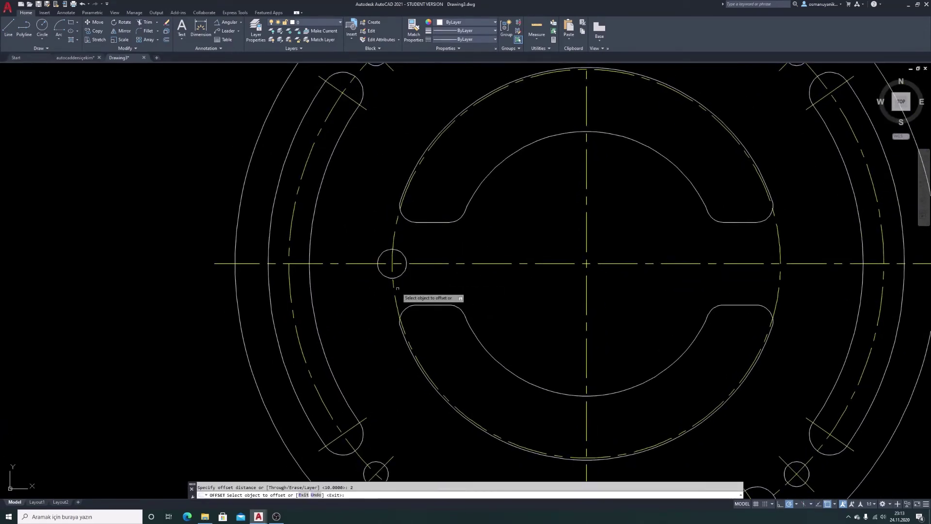
pyautogui.click(403, 275)
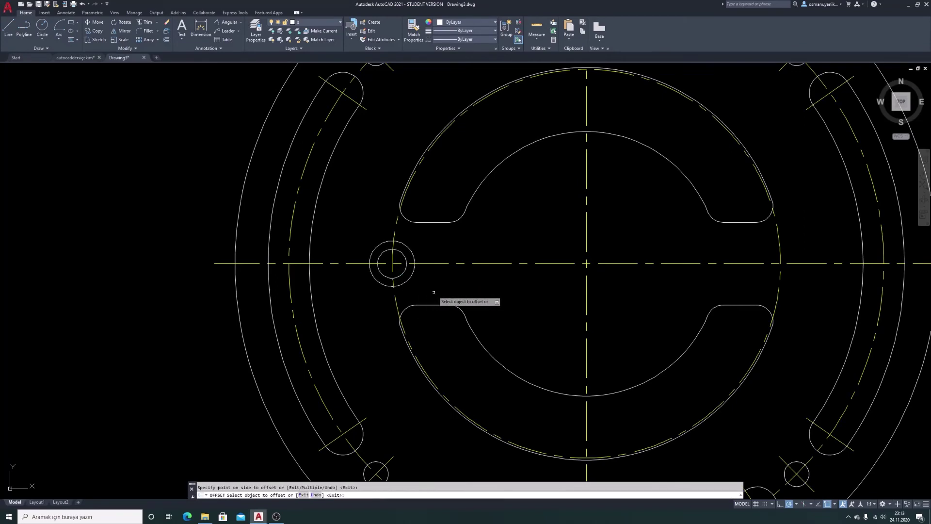
pyautogui.press('Return')
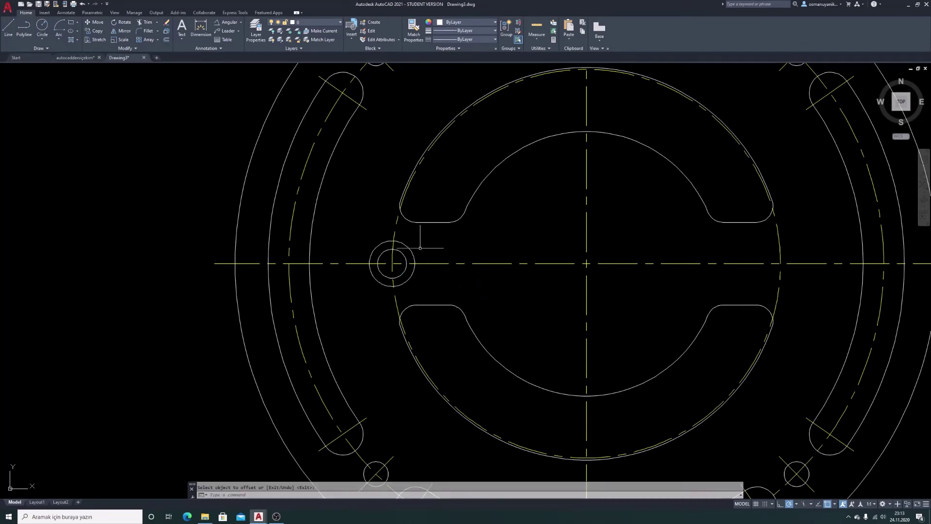
# Step: Trim the dashed arc segments above and below the small hole
pyautogui.write('tr')
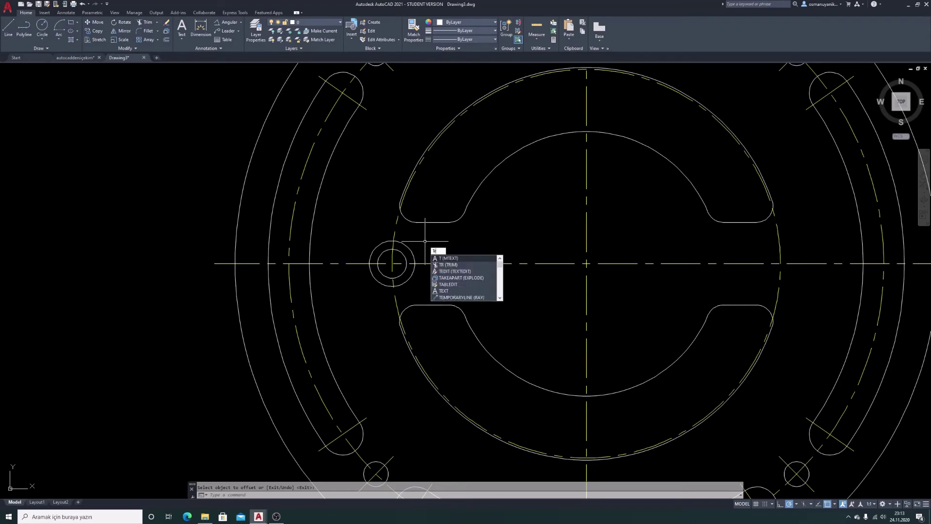
pyautogui.press('Return')
pyautogui.click(396, 227)
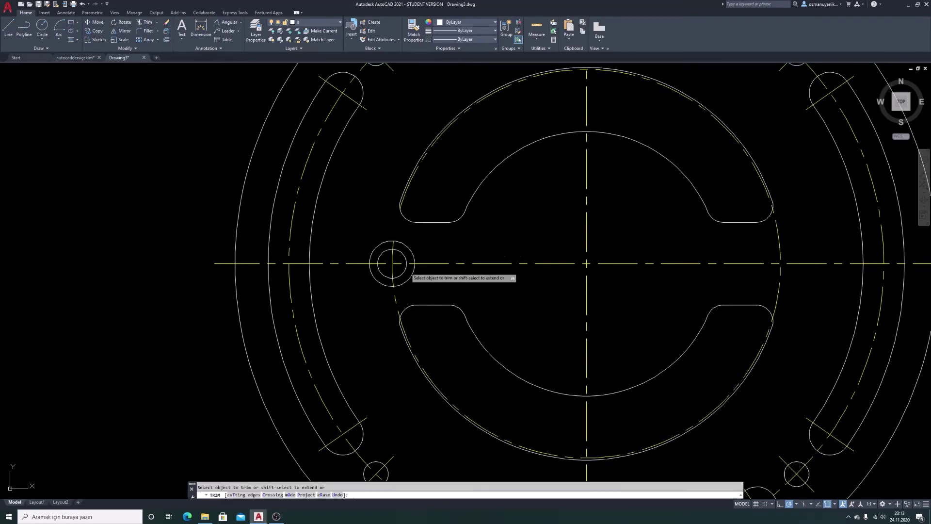
pyautogui.click(395, 301)
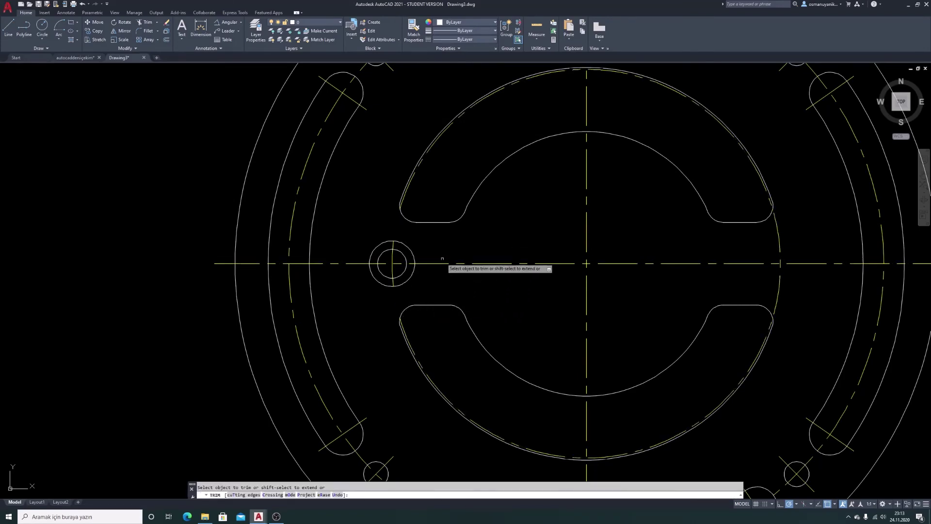
pyautogui.press('Return')
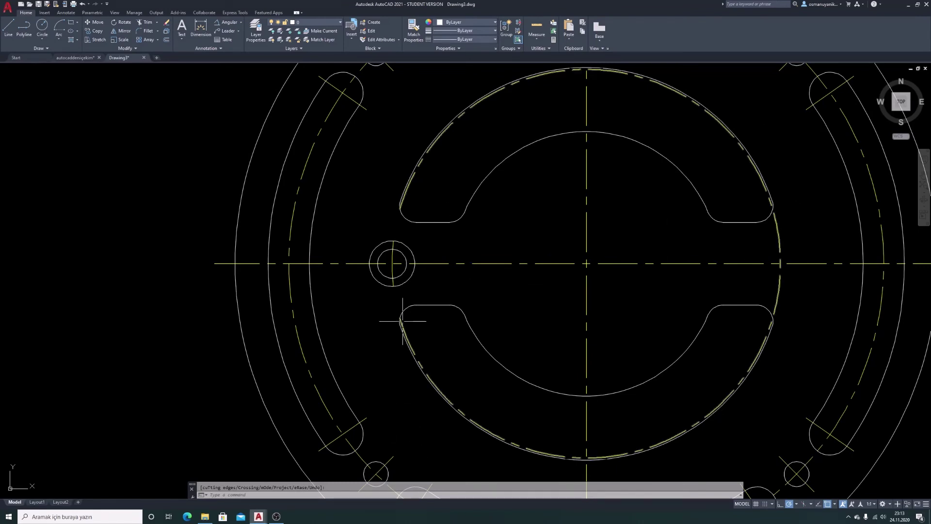
# Step: Delete the yellow dashed arc around the inner ring and the larger offset circle
pyautogui.press('Escape')
pyautogui.click(774, 300)
pyautogui.press('Delete')
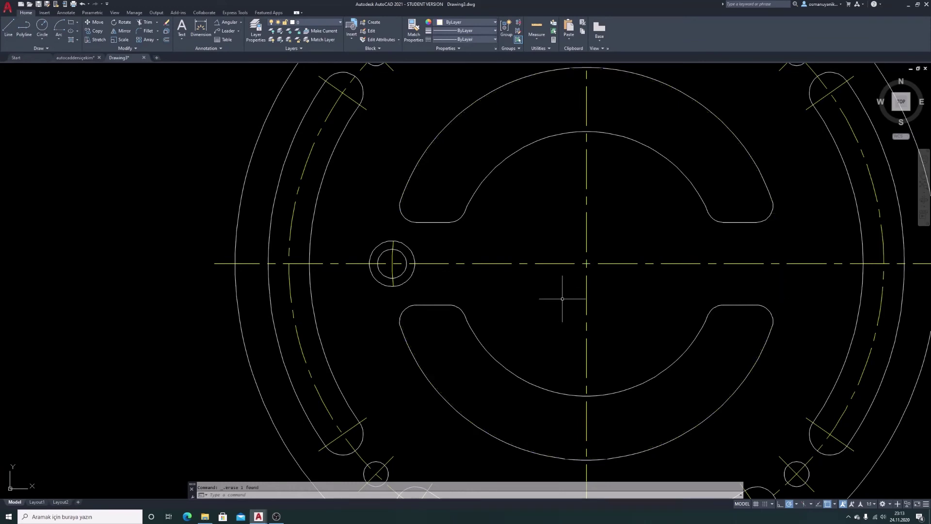
pyautogui.click(413, 277)
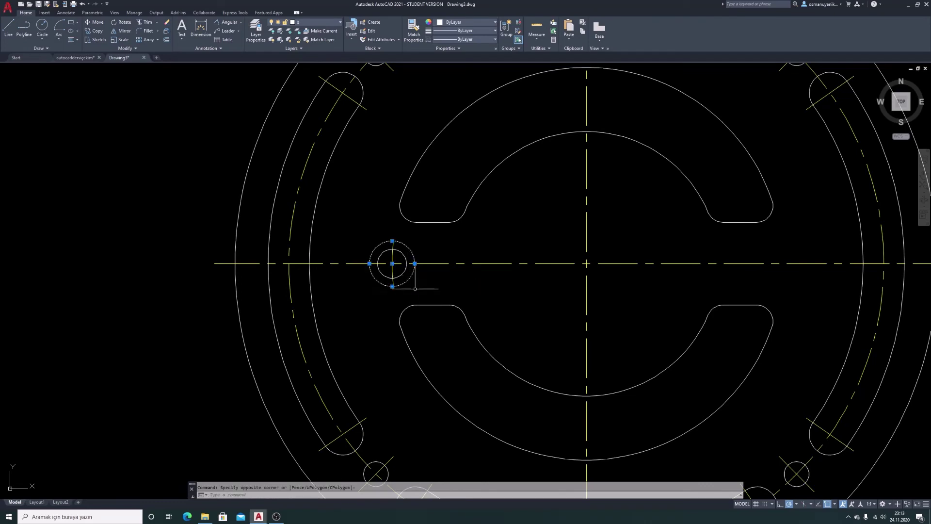
pyautogui.press('Delete')
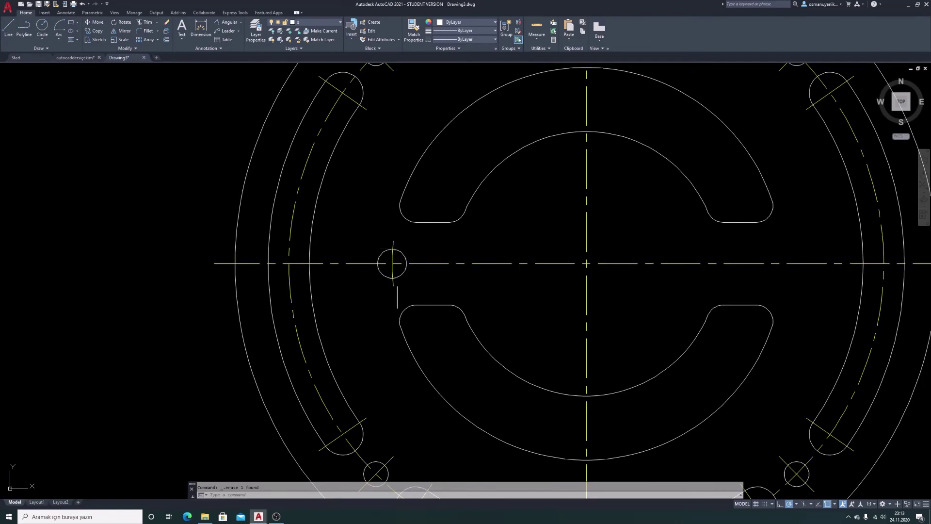
pyautogui.moveTo(550, 249); pyautogui.dragTo(427, 250, button='middle')
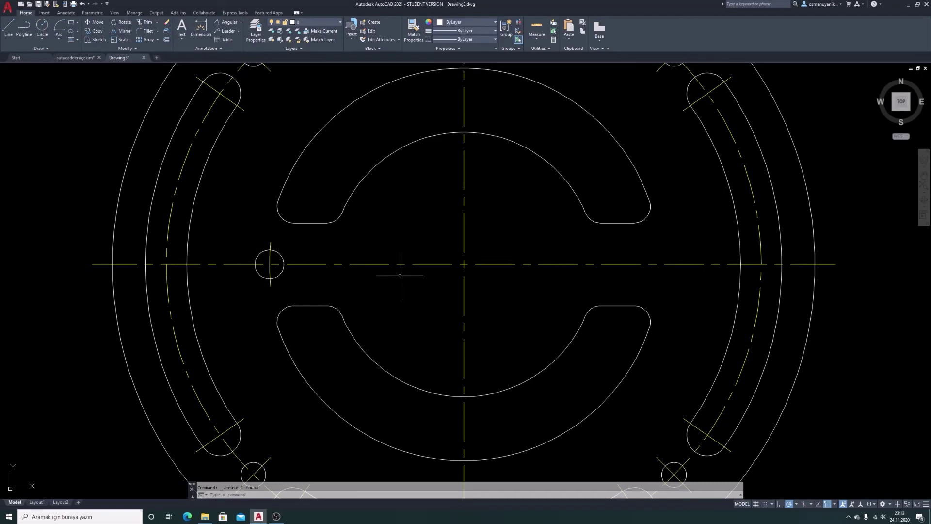
pyautogui.write('mi')
pyautogui.press('Return')
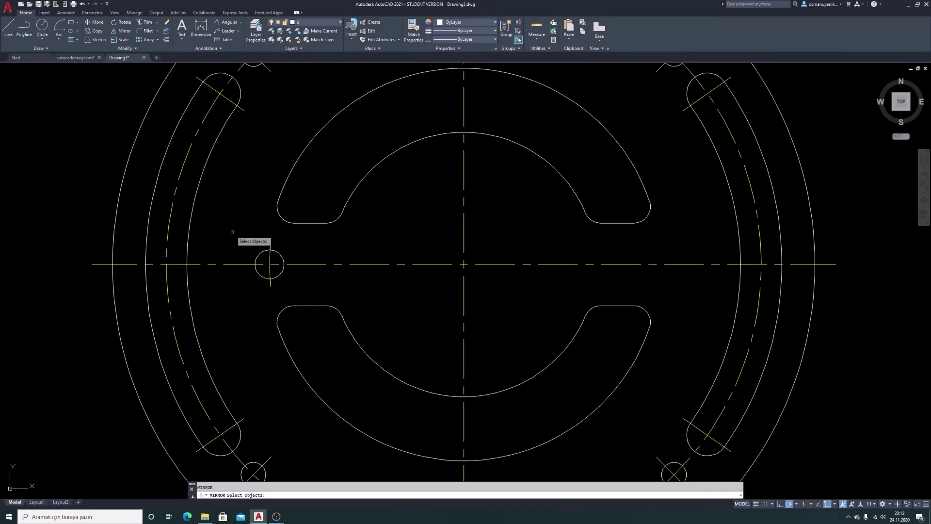
# Step: Mirror the small hole across the vertical center line, keeping the original
pyautogui.click(233, 231)
pyautogui.click(288, 280)
pyautogui.press('Return')
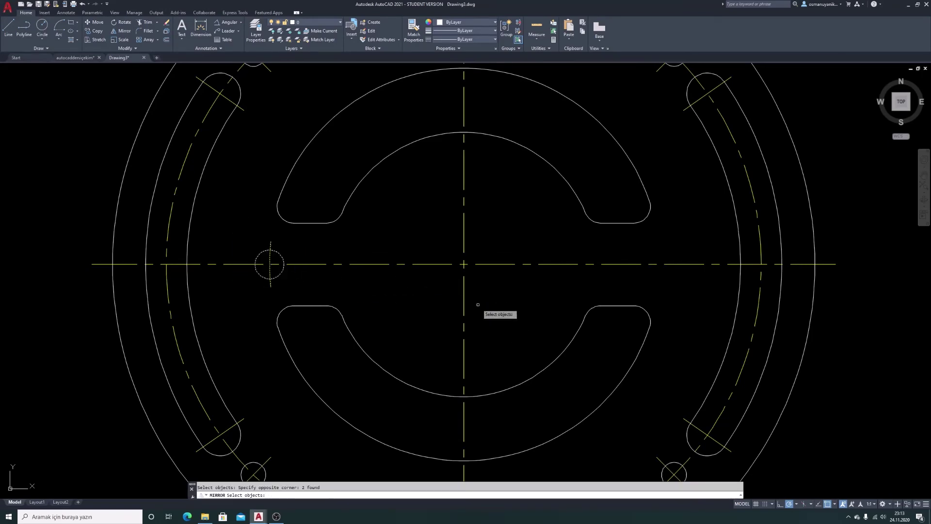
pyautogui.click(464, 264)
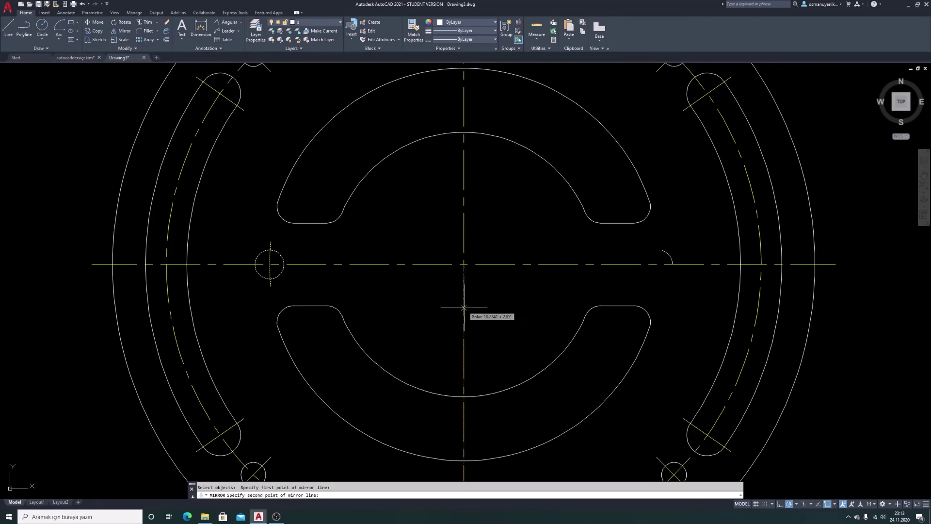
pyautogui.scroll(-2, 464, 330)
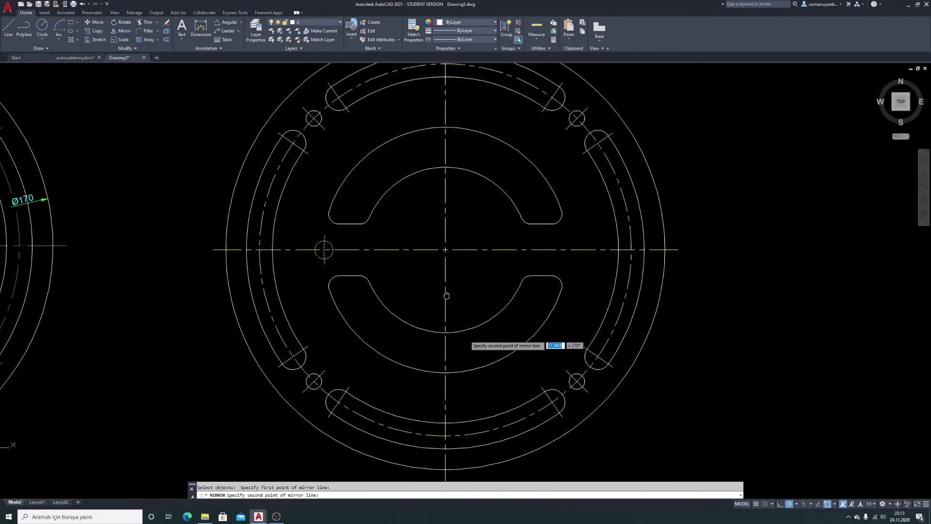
pyautogui.scroll(2, 442, 281)
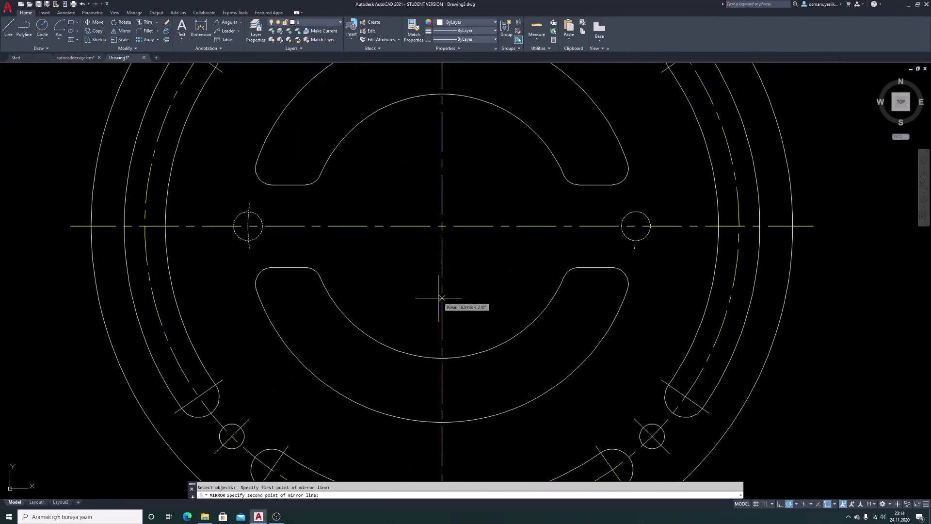
pyautogui.click(443, 290)
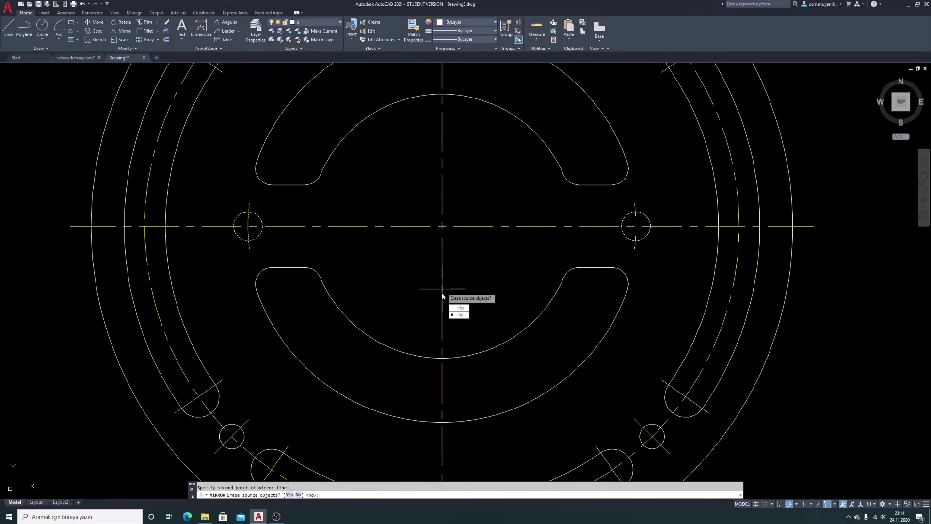
pyautogui.press('Return')
pyautogui.scroll(-3, 478, 290)
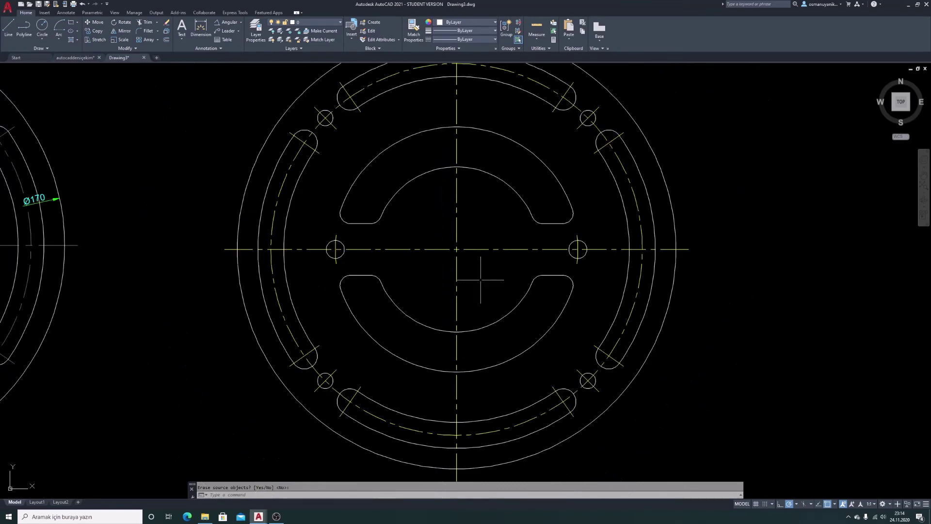
pyautogui.scroll(-2, 495, 286)
pyautogui.moveTo(499, 281); pyautogui.dragTo(539, 234, button='middle')
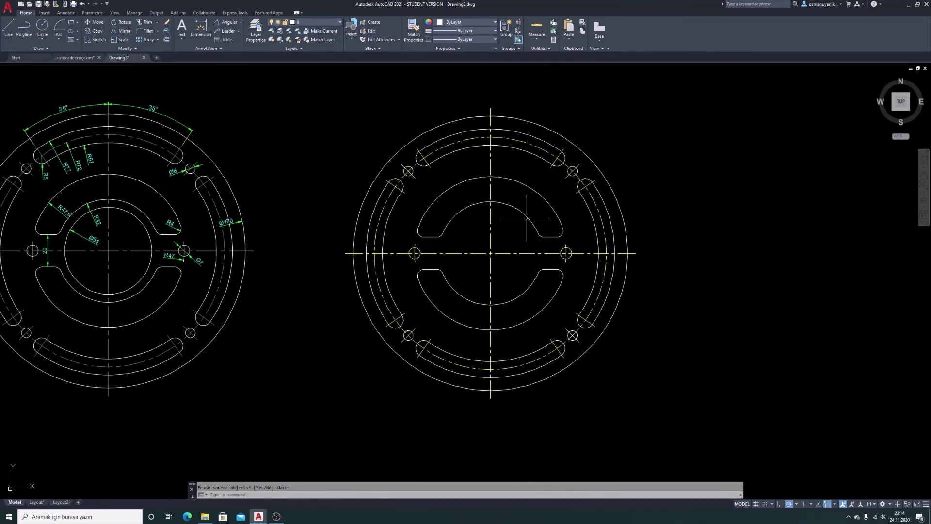
# Step: Select the plate's outer 170-diameter circle and show its Lineweight dropdown
pyautogui.scroll(2, 527, 243)
pyautogui.moveTo(526, 243); pyautogui.dragTo(511, 236, button='middle')
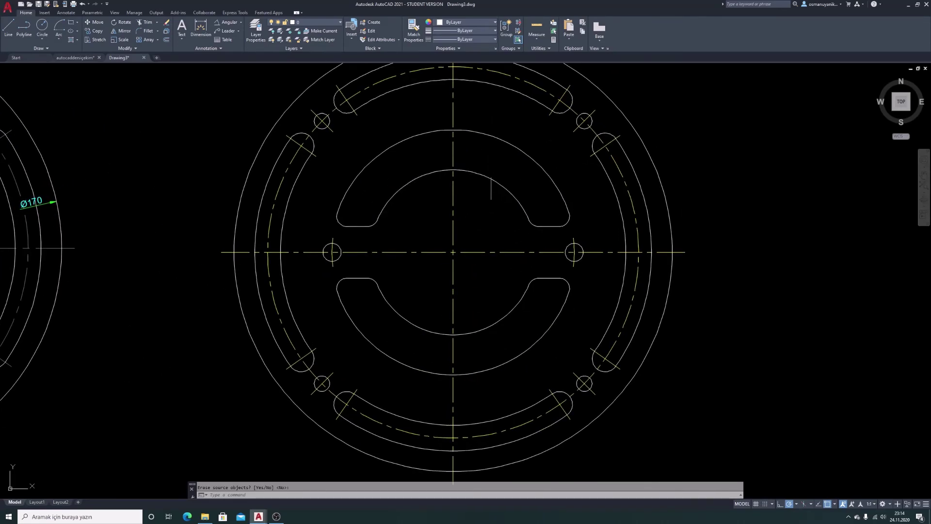
pyautogui.scroll(-2, 509, 155)
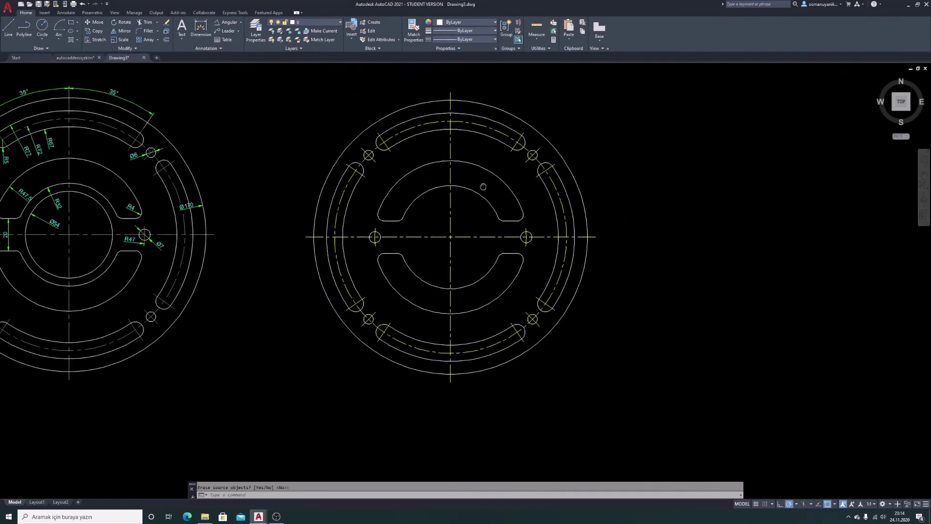
pyautogui.press('Return')
pyautogui.click(515, 124)
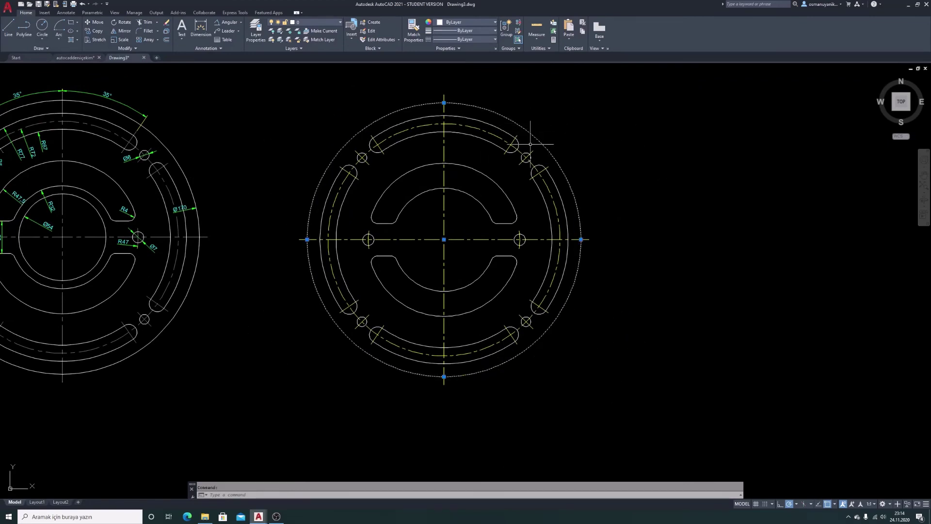
pyautogui.click(484, 32)
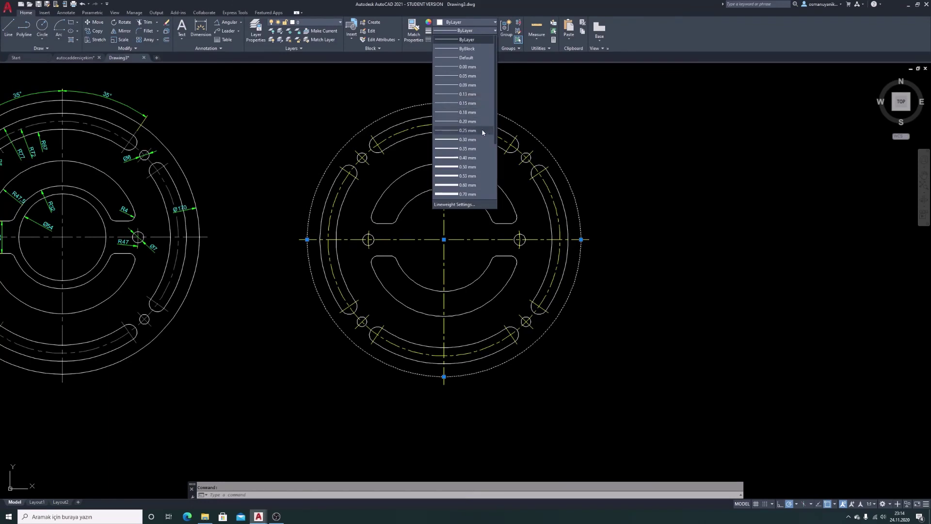
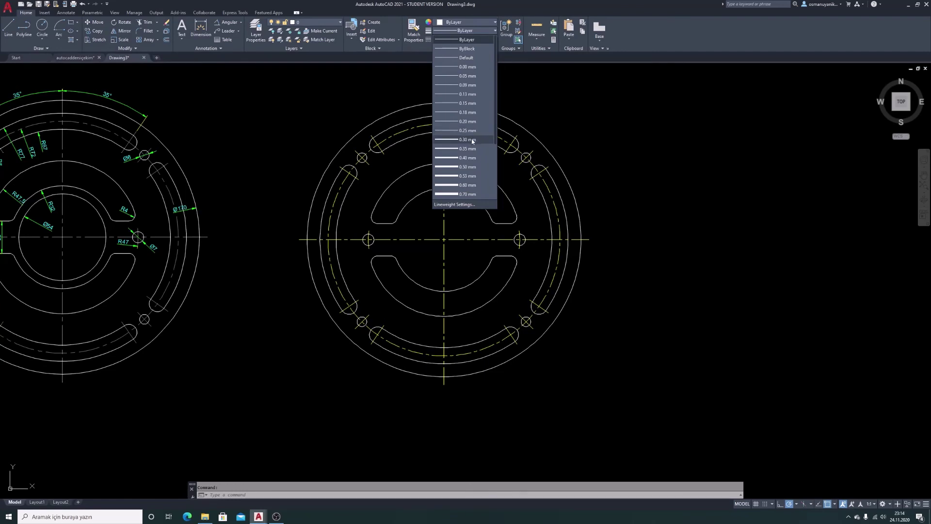
# Step: Set the flange's outer circle to a 0.30 mm lineweight, then deselect it
pyautogui.click(473, 140)
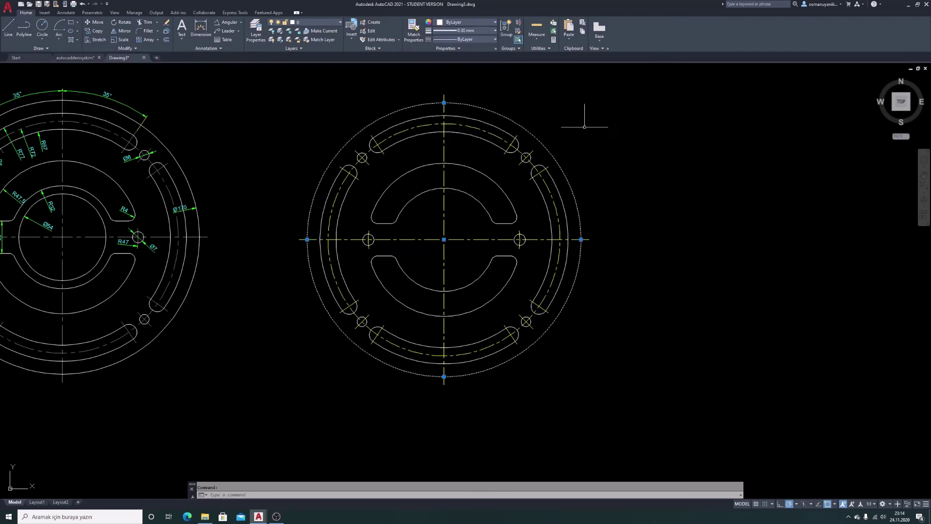
pyautogui.press('Escape')
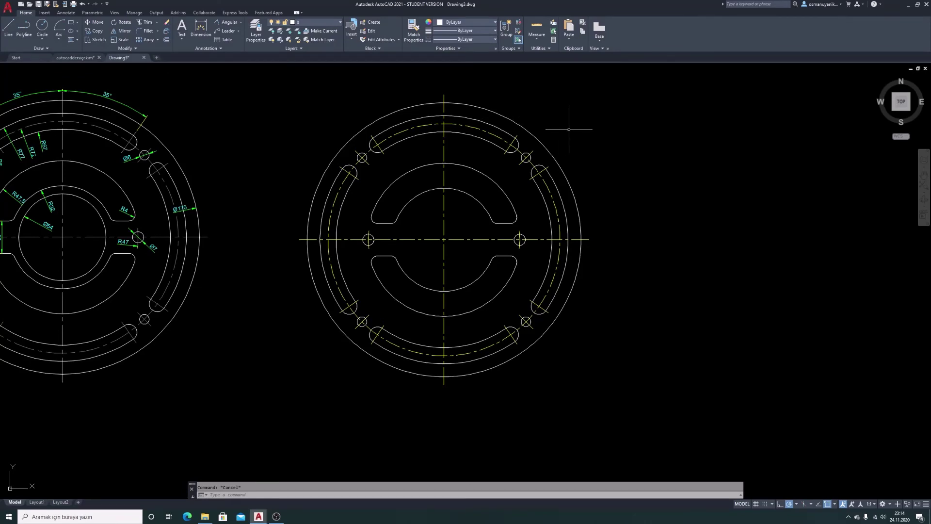
# Step: Turn LWDISPLAY on so the 0.30 mm outer circle displays thick
pyautogui.write('LW')
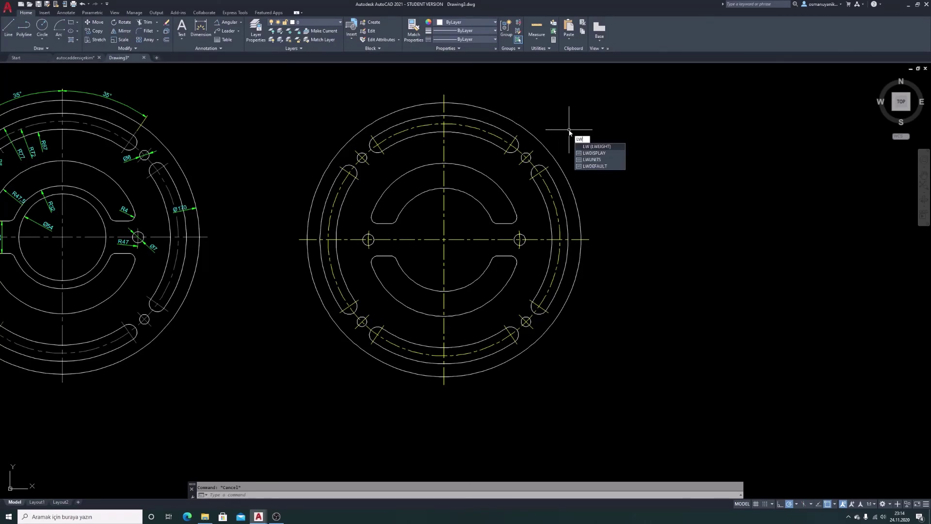
pyautogui.click(597, 153)
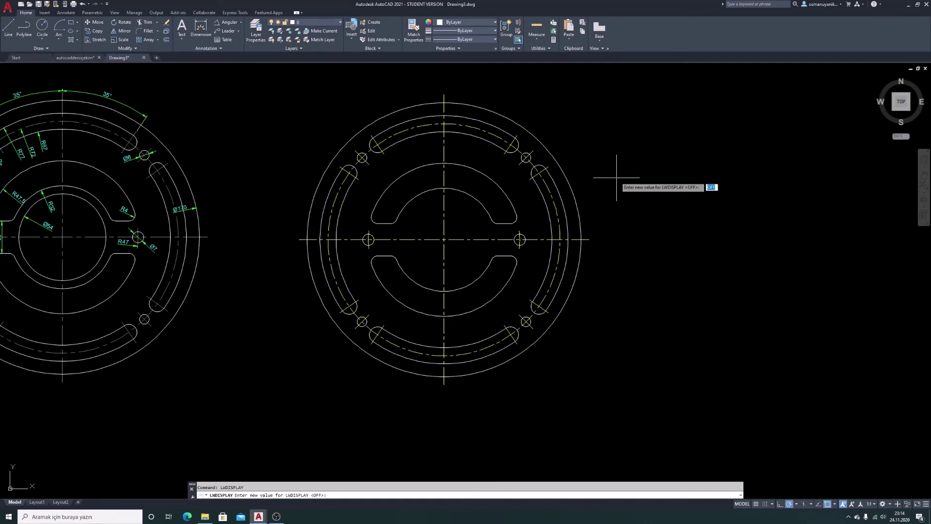
pyautogui.press('Return')
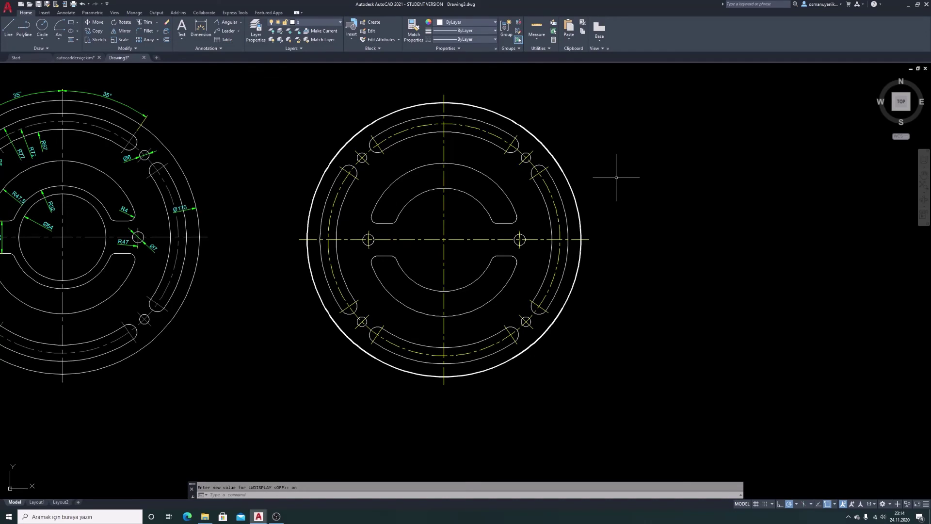
pyautogui.click(526, 123)
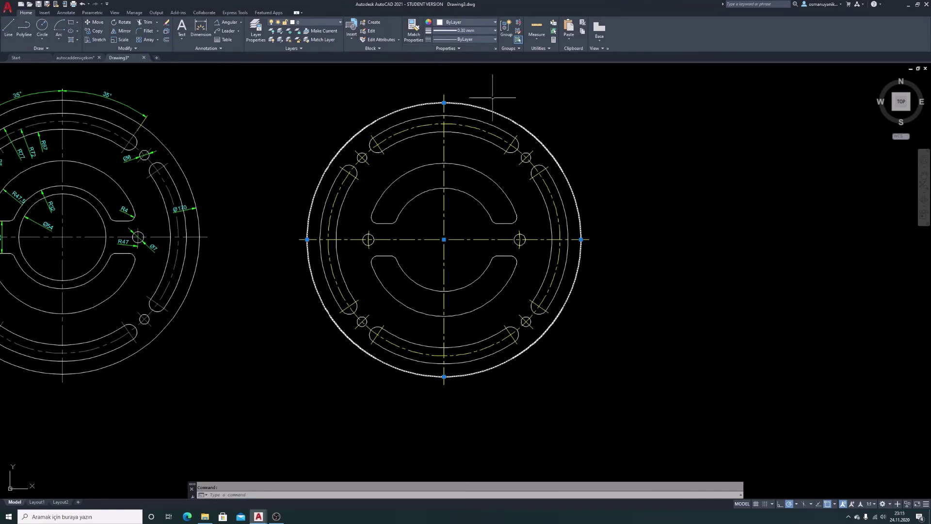
# Step: Match the outer circle's thick lineweight onto the upper bolt holes, top slot and right slot
pyautogui.click(415, 34)
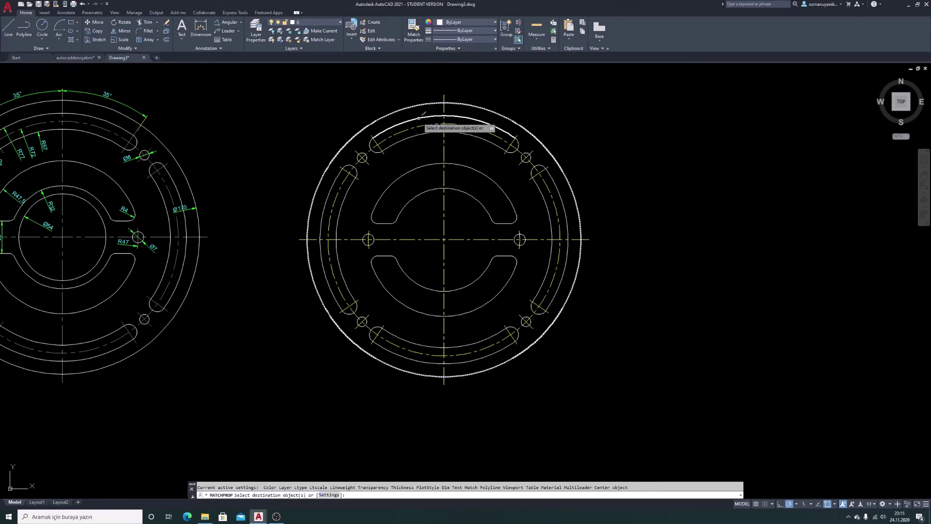
pyautogui.scroll(4, 406, 136)
pyautogui.click(304, 187)
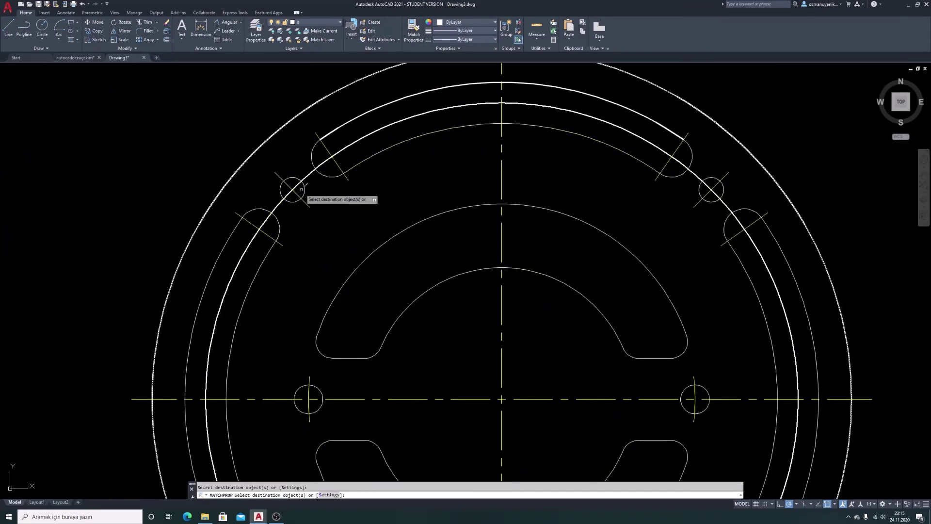
pyautogui.click(347, 170)
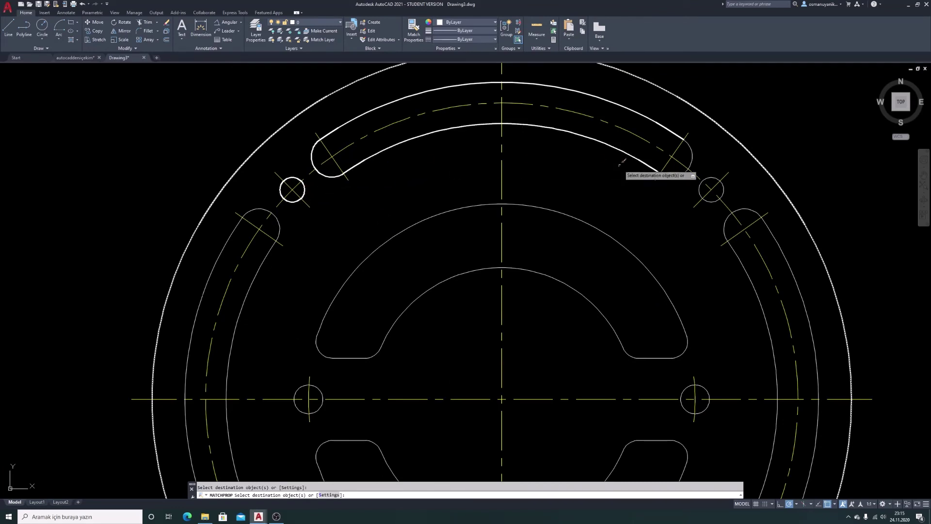
pyautogui.click(670, 175)
pyautogui.moveTo(718, 192); pyautogui.dragTo(625, 177, button='middle')
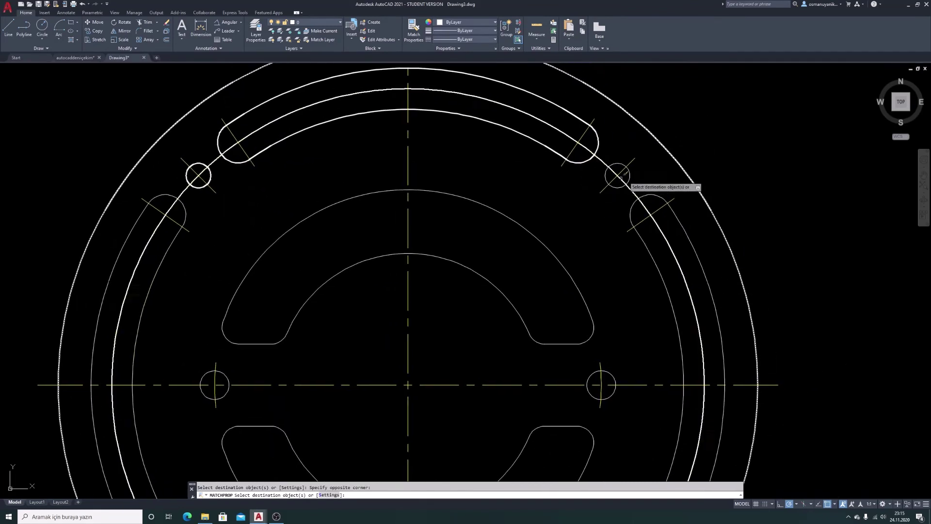
pyautogui.click(630, 176)
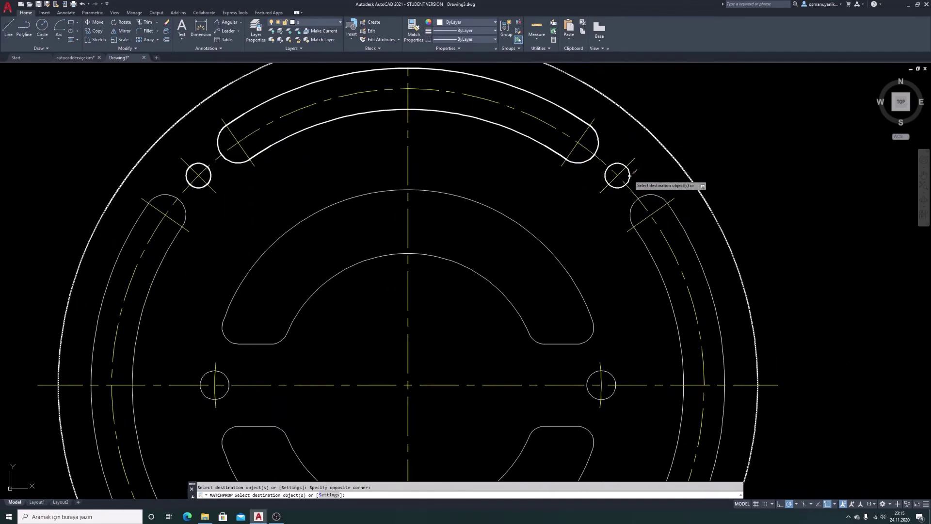
pyautogui.click(650, 237)
pyautogui.click(676, 227)
# Step: Thicken the lower bolt holes, bottom slot and left slot edges
pyautogui.scroll(-2, 676, 227)
pyautogui.moveTo(648, 463); pyautogui.dragTo(623, 373, button='middle')
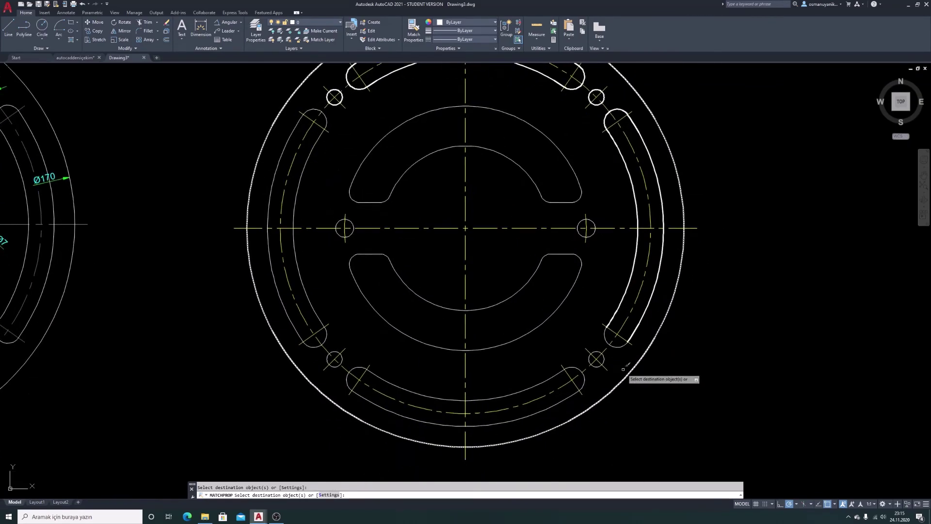
pyautogui.scroll(2, 621, 356)
pyautogui.click(594, 362)
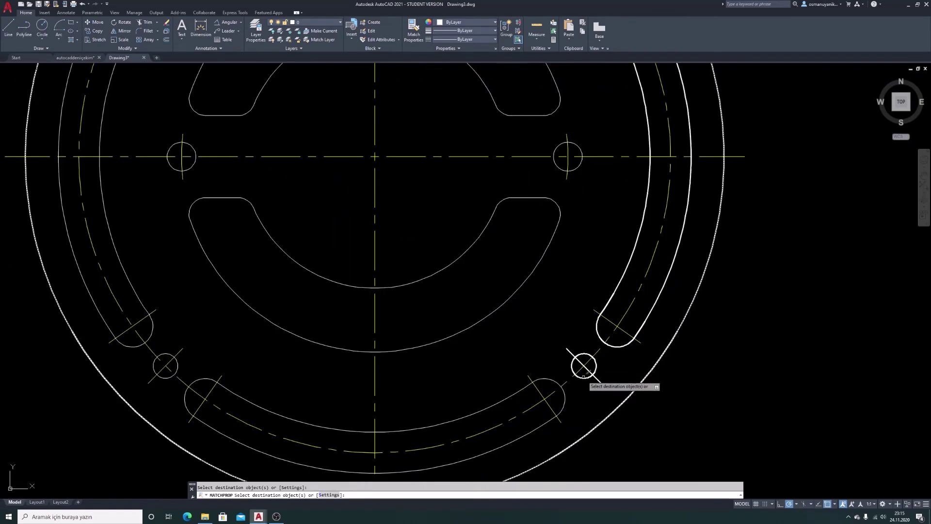
pyautogui.click(553, 378)
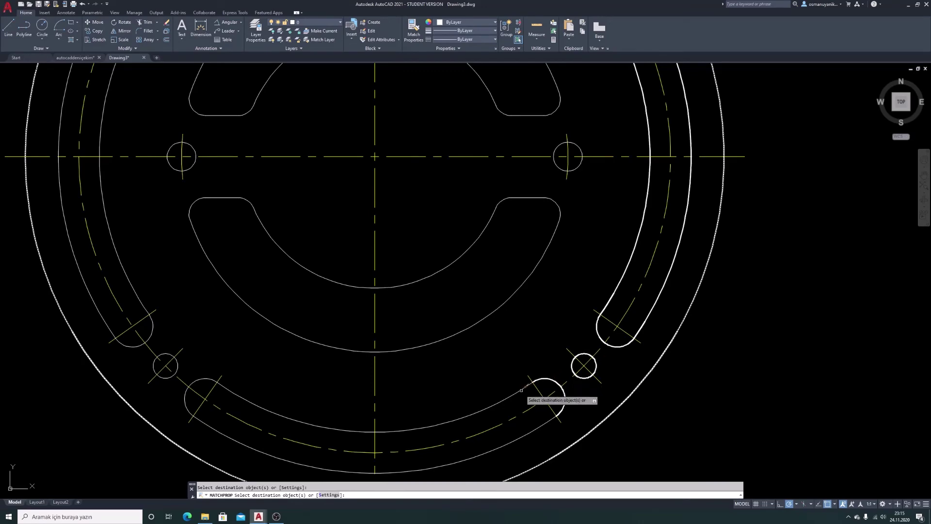
pyautogui.click(541, 422)
pyautogui.moveTo(208, 388); pyautogui.dragTo(296, 354, button='middle')
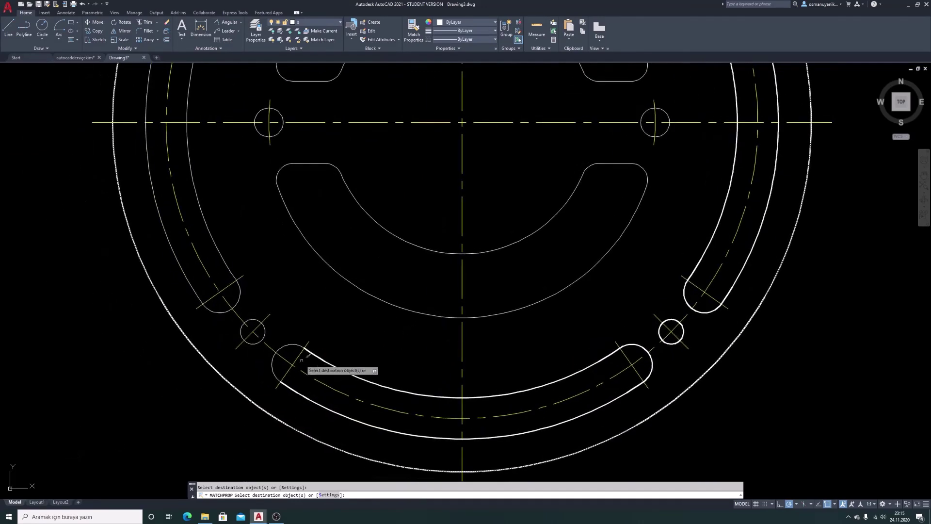
pyautogui.click(265, 327)
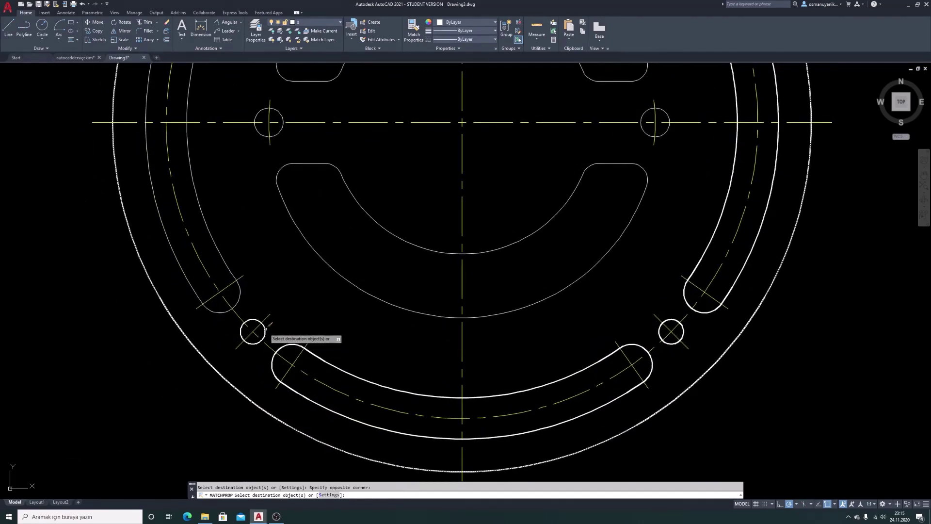
pyautogui.click(233, 274)
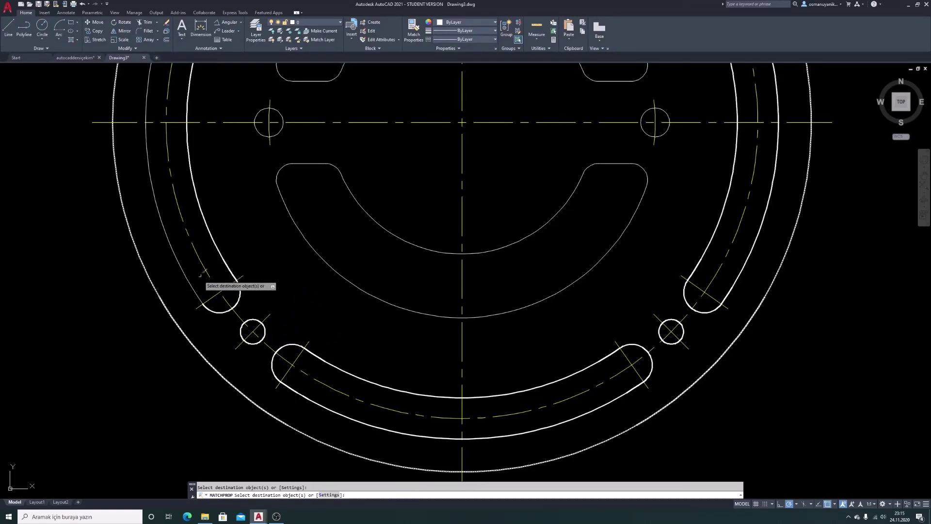
pyautogui.click(185, 271)
pyautogui.scroll(-4, 220, 240)
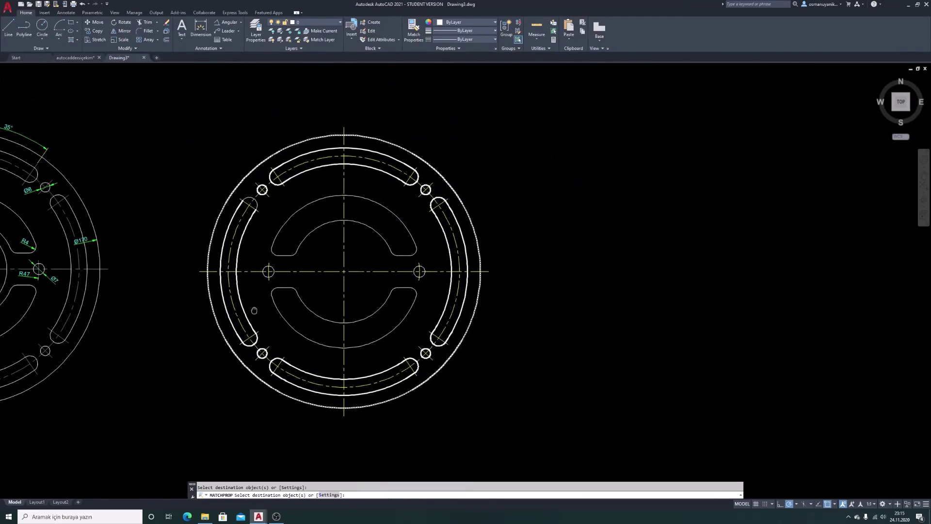
pyautogui.scroll(4, 262, 262)
pyautogui.scroll(2, 248, 207)
pyautogui.click(282, 193)
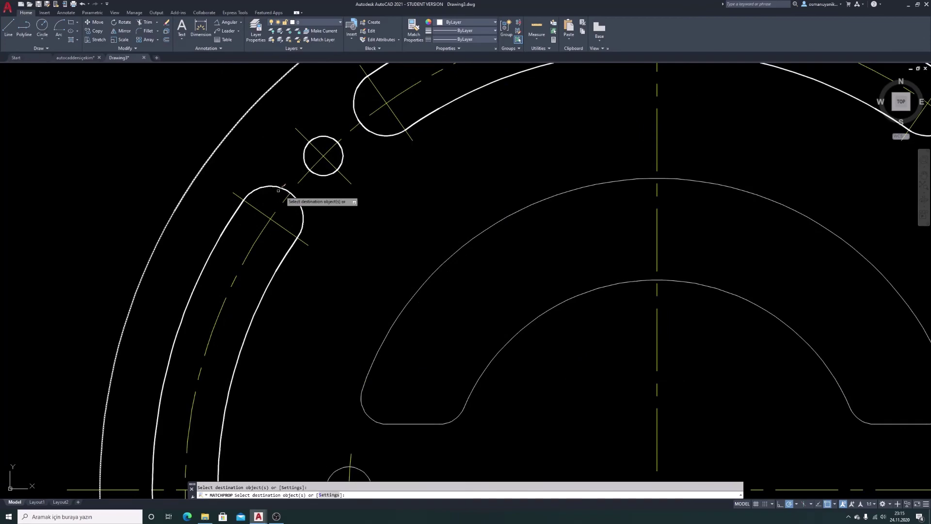
pyautogui.scroll(-5, 291, 202)
pyautogui.scroll(2, 378, 208)
pyautogui.moveTo(368, 213); pyautogui.dragTo(326, 186, button='middle')
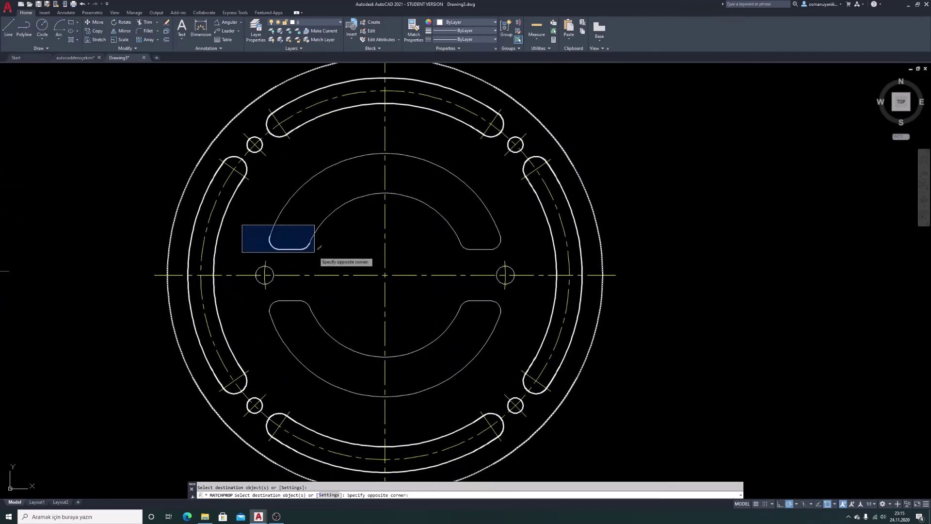
# Step: Thicken both C-shaped cutouts and the left and right middle holes
pyautogui.click(241, 224)
pyautogui.click(350, 279)
pyautogui.click(513, 216)
pyautogui.click(431, 274)
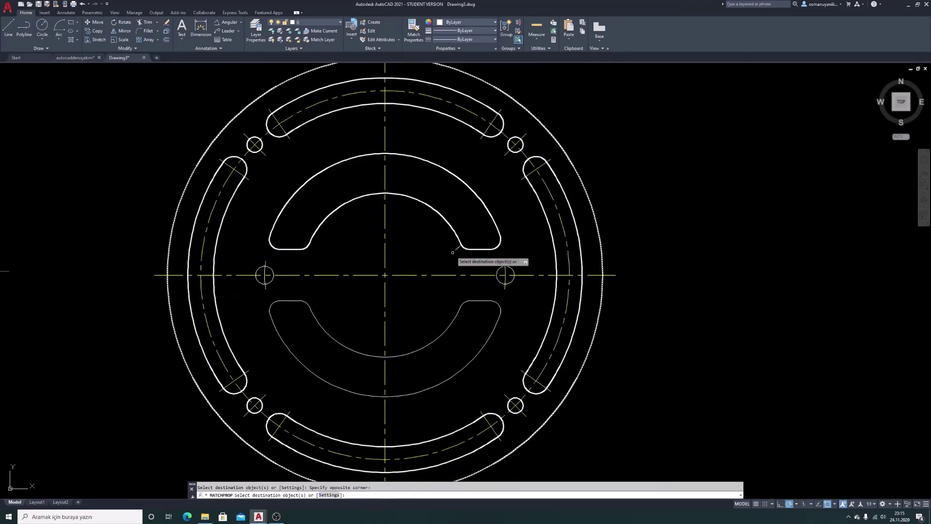
pyautogui.click(269, 315)
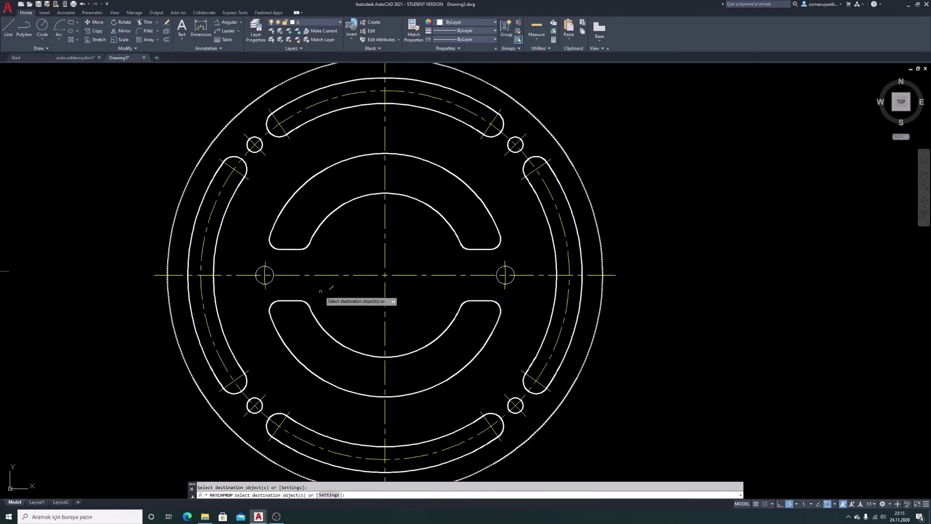
pyautogui.click(274, 277)
pyautogui.click(513, 281)
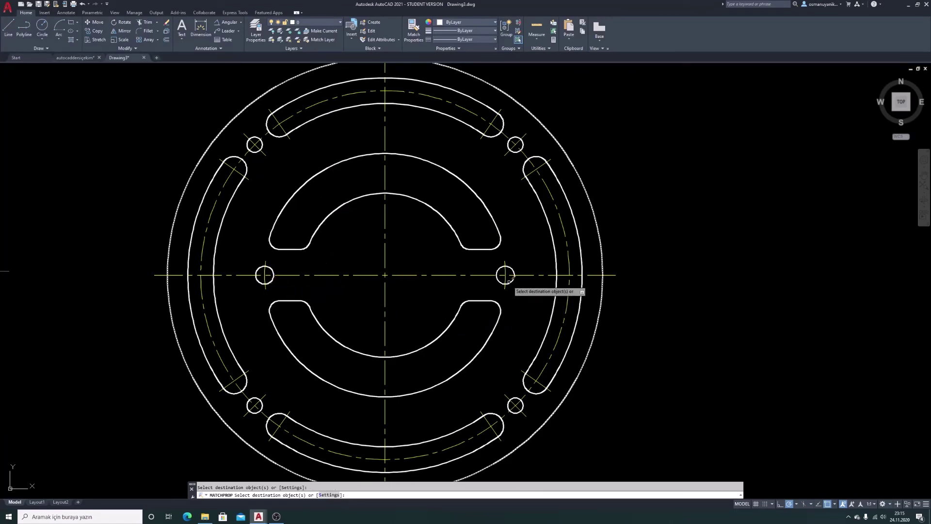
pyautogui.moveTo(530, 309)
pyautogui.mouseDown(button='middle')
pyautogui.moveTo(527, 276)
pyautogui.moveTo(539, 273)
pyautogui.mouseUp(button='middle')
pyautogui.scroll(-2, 531, 290)
pyautogui.scroll(2, 512, 282)
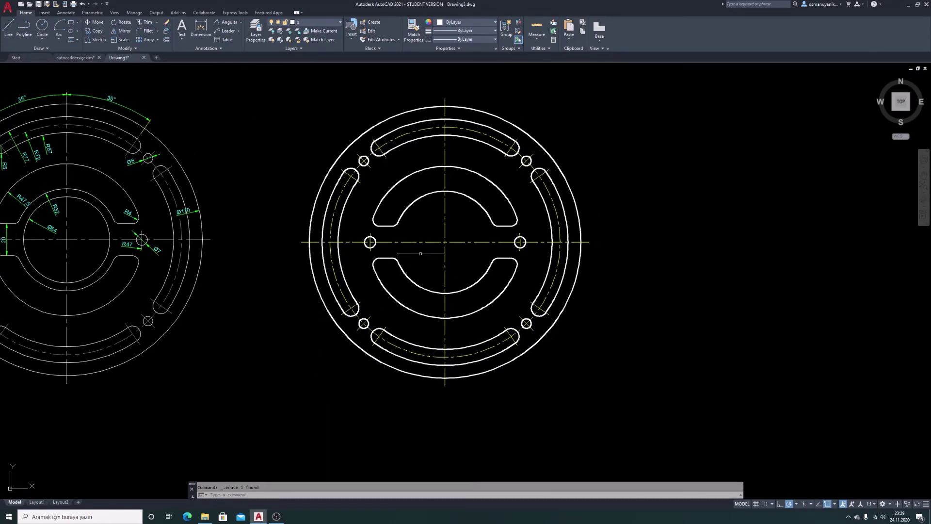
pyautogui.write('c')
# Step: Draw the radius-27 central bore circle snapped to the flange centre
pyautogui.press('Return')
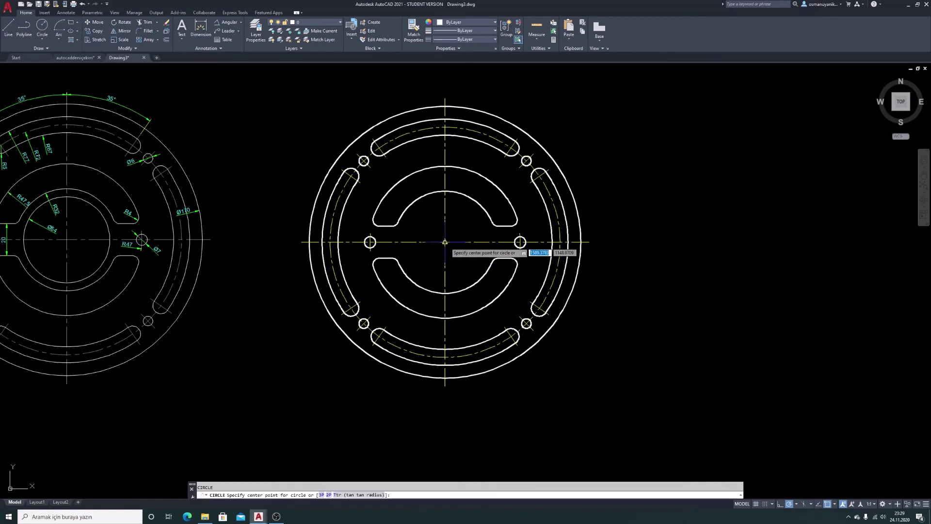
pyautogui.click(445, 242)
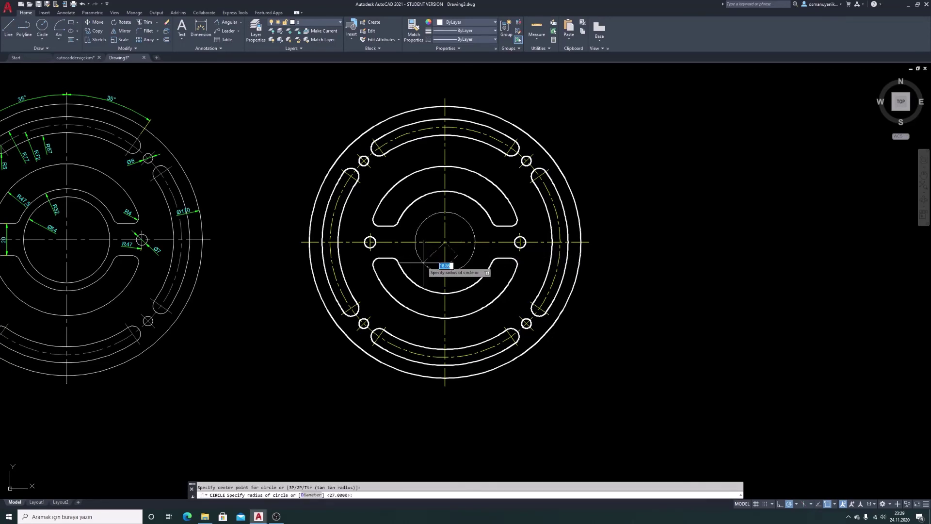
pyautogui.press('Return')
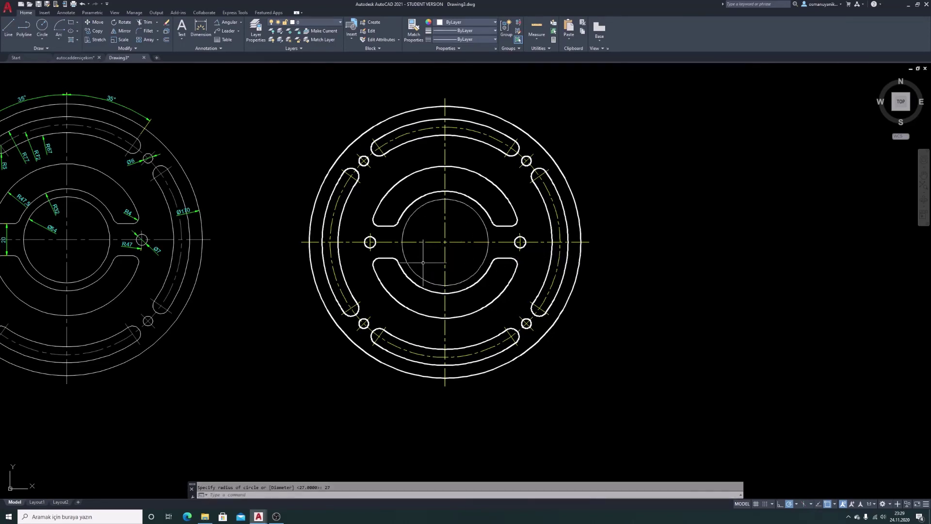
pyautogui.click(408, 205)
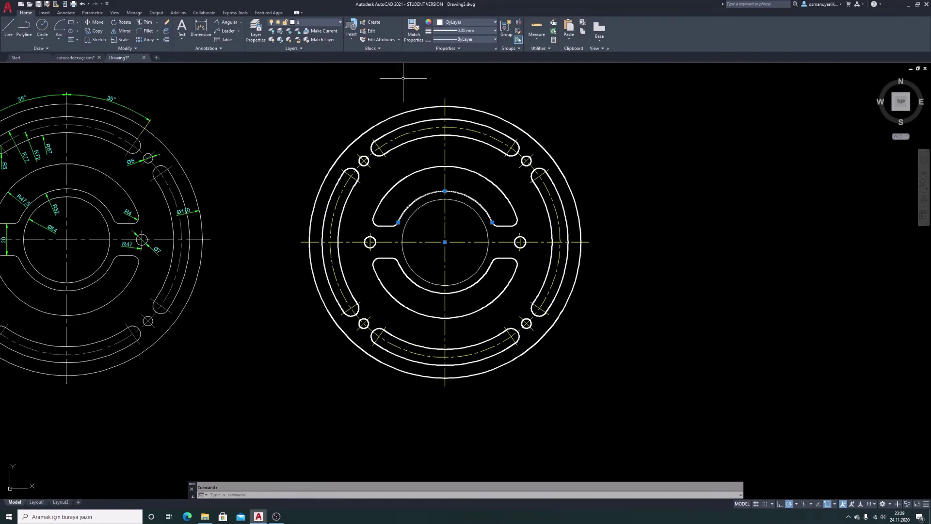
# Step: Match a thick cutout arc's 0.30 mm lineweight onto the new radius-27 circle
pyautogui.click(412, 43)
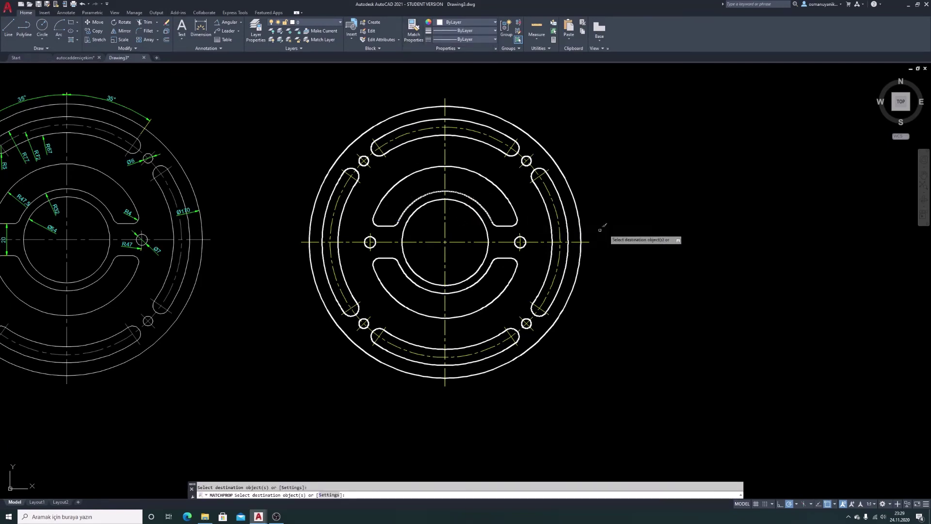
pyautogui.press('Escape')
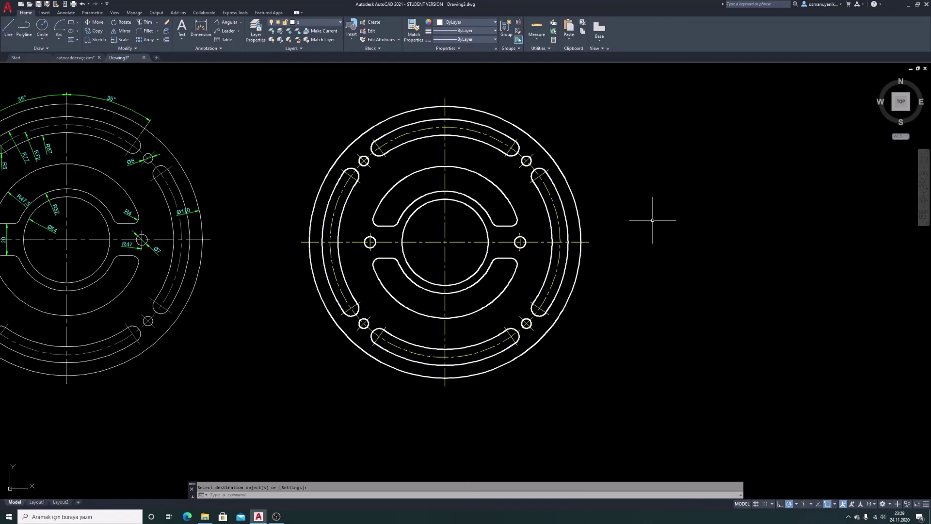